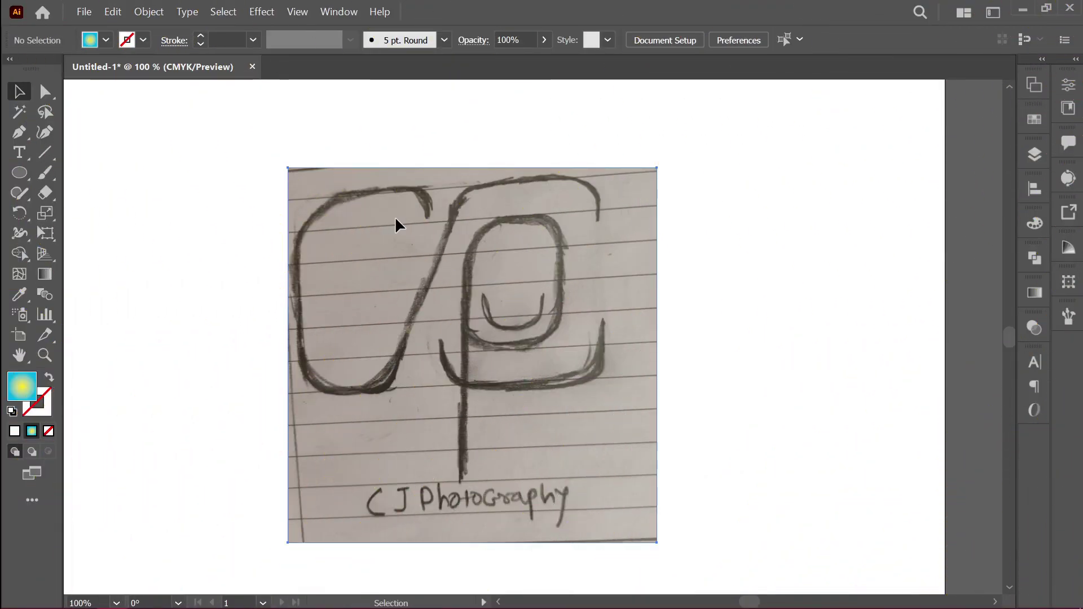
Step: Rename the sketch's Layer 1 to Object in the Layers panel
click(395, 220)
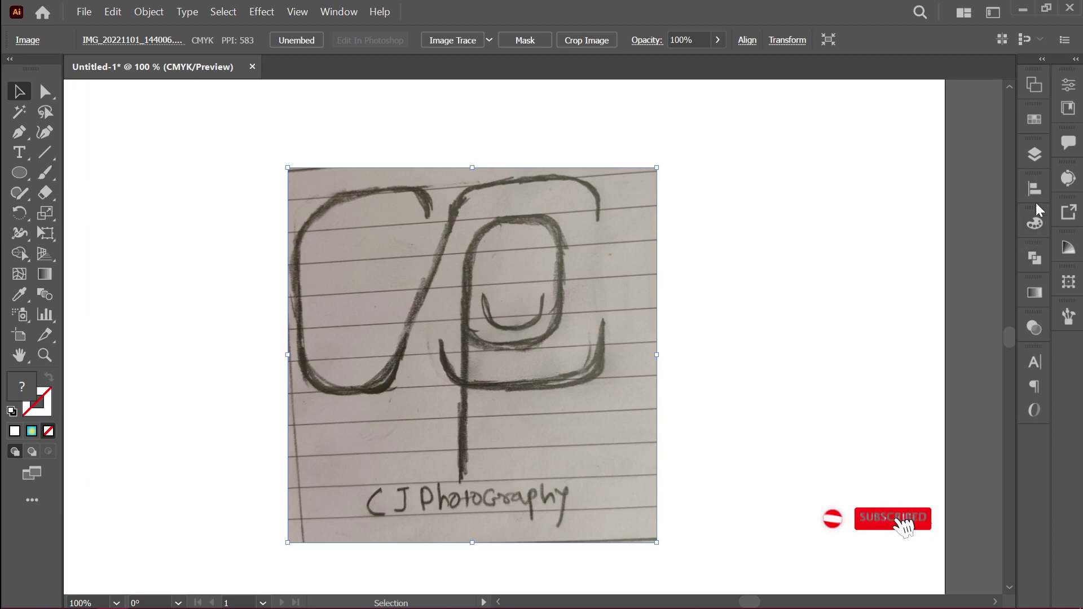
click(1034, 154)
drag(946, 148, 815, 93)
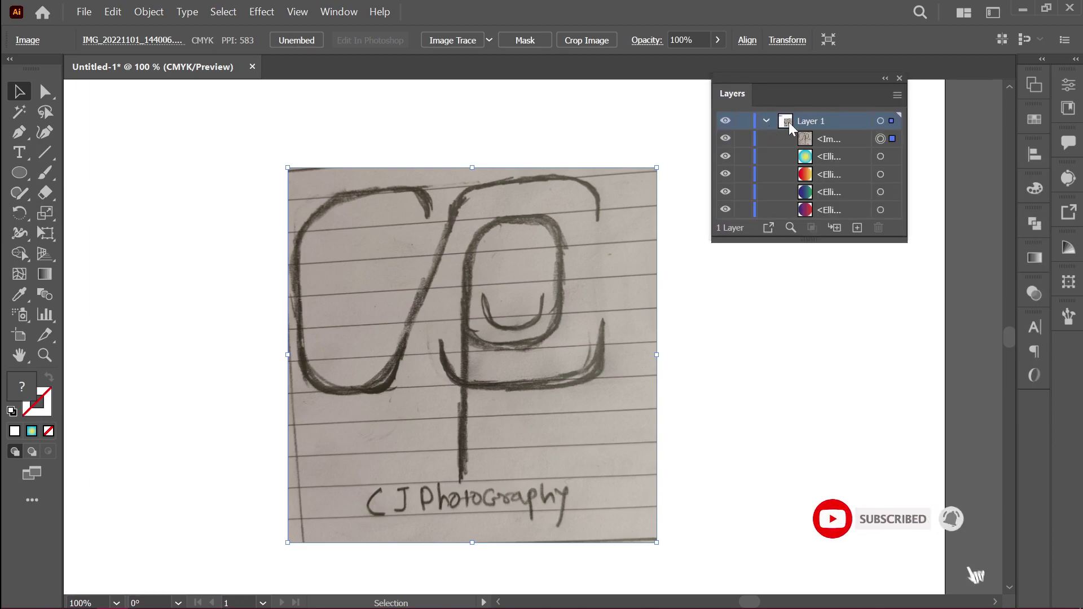
click(766, 120)
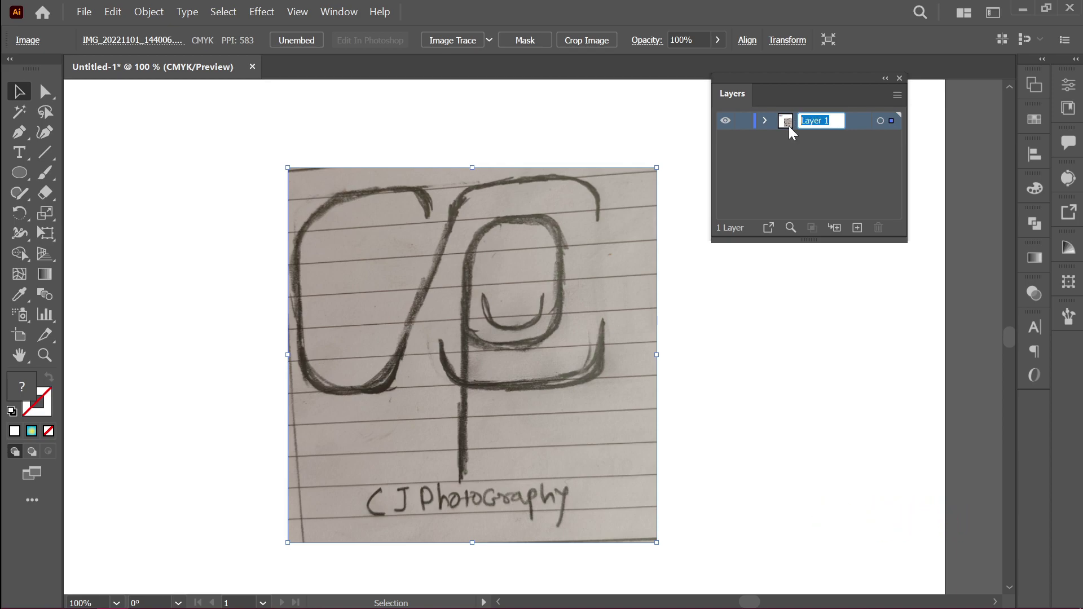
text(Obj)
text(ect)
Step: Enable Dim Images for the Object layer and lock it
double_click(783, 120)
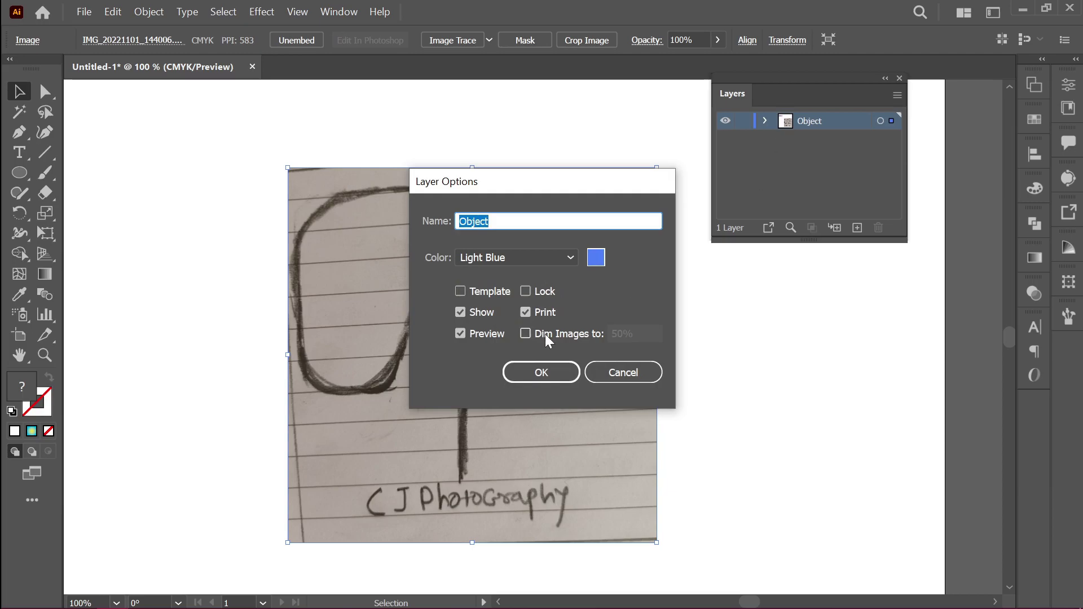
click(528, 336)
click(540, 369)
click(742, 120)
Step: Add a new layer named Logo above the Object layer
click(857, 227)
text(Logo)
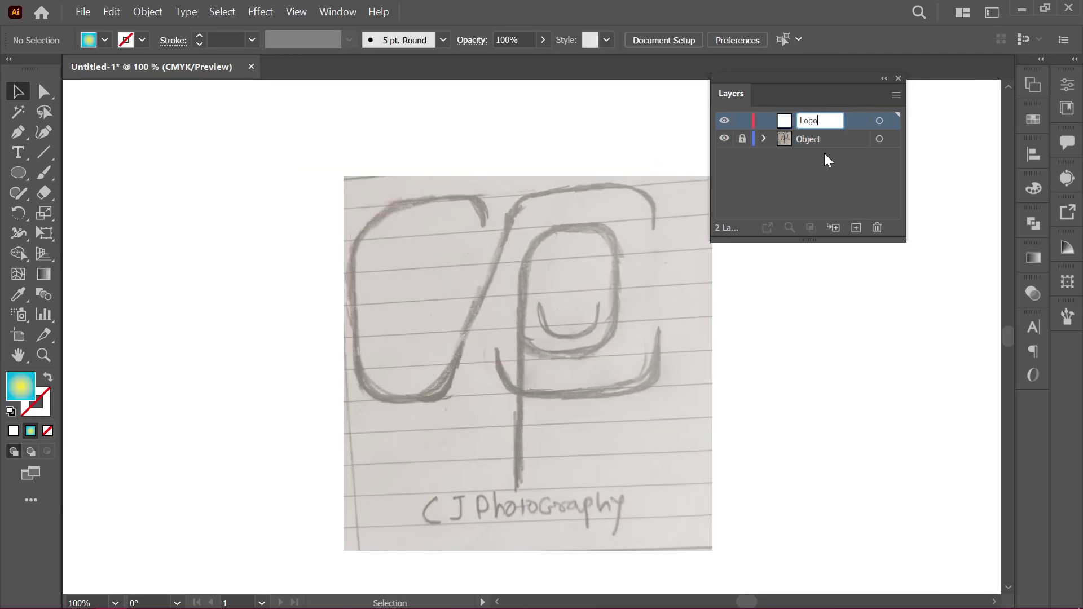
key(Return)
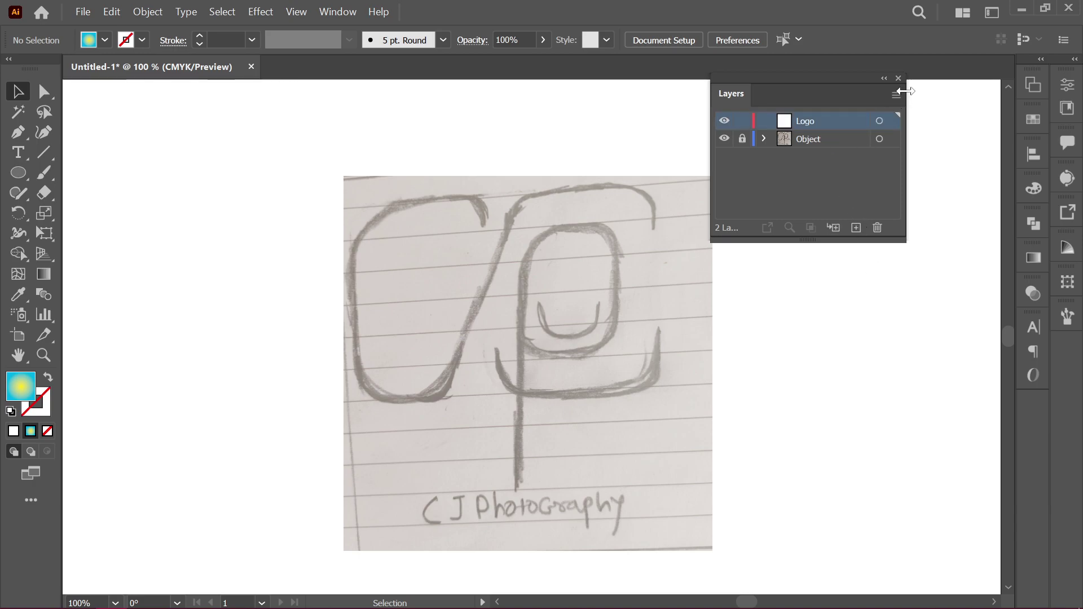
click(884, 78)
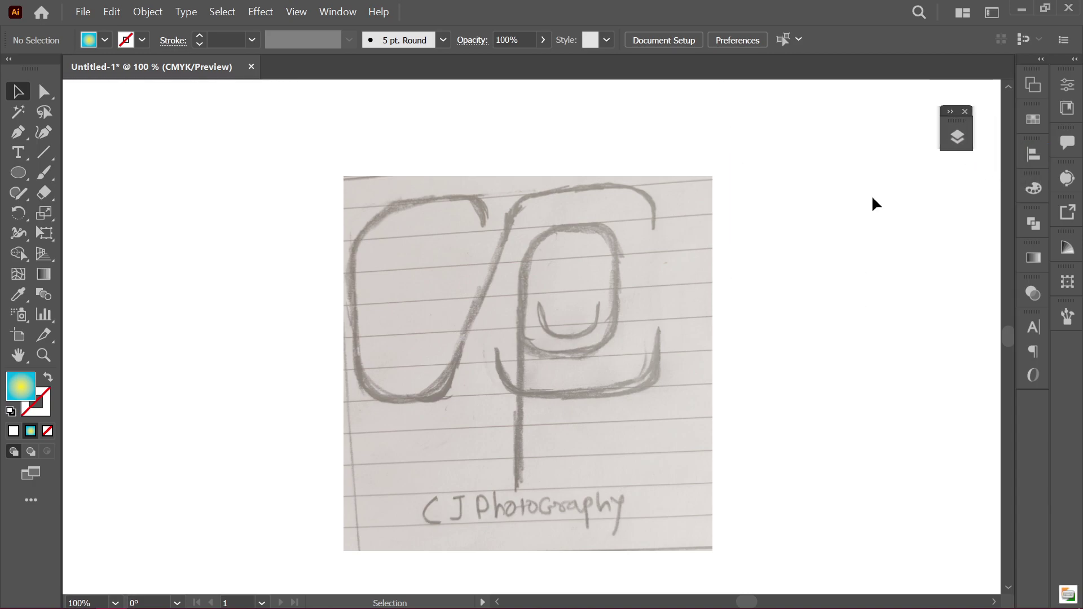
Step: Draw a rounded rectangle over the sketch's left C and resize it to match
scroll(381, 305, down, 1)
drag(19, 173, 90, 191)
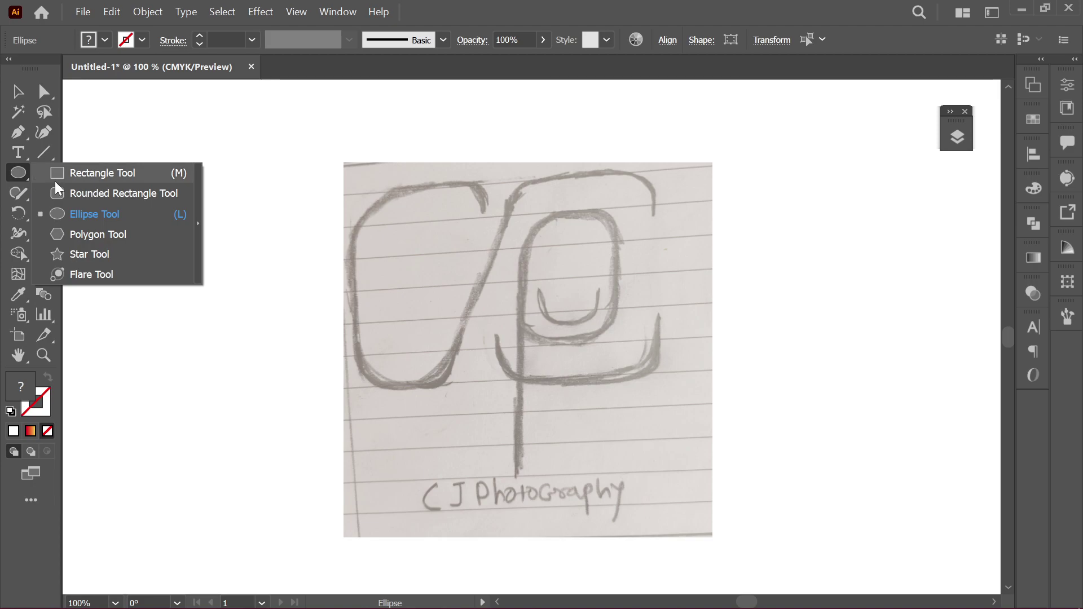
drag(351, 191, 511, 390)
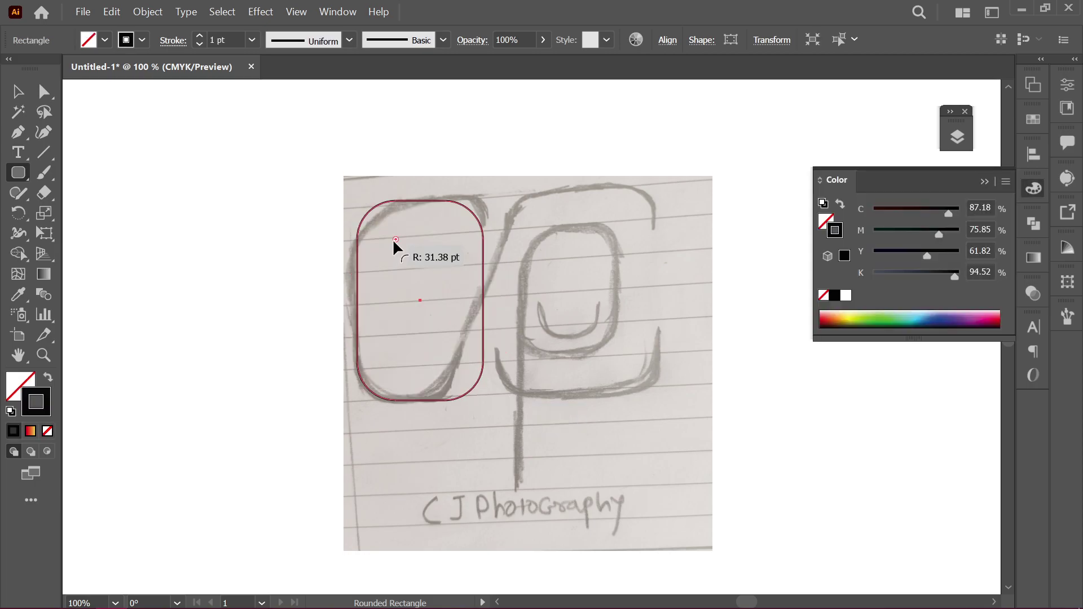
ctrl+click(414, 219)
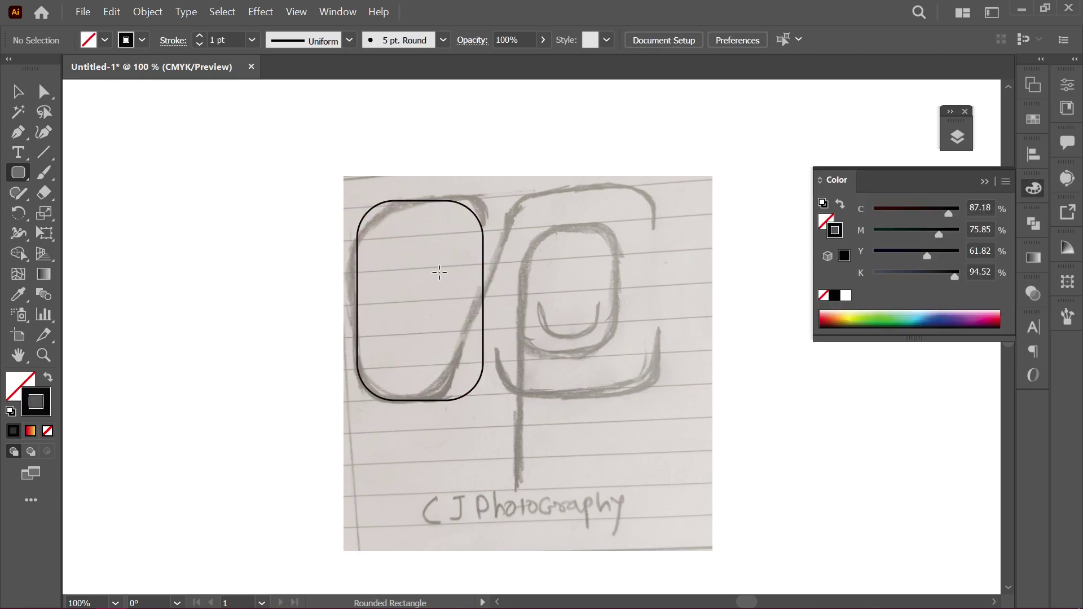
ctrl+click(363, 395)
key(ctrl+equal)
drag(249, 518, 249, 519)
Step: Drag horizontal ruler guides to the rounded rectangle's top and bottom edges
drag(265, 87, 257, 227)
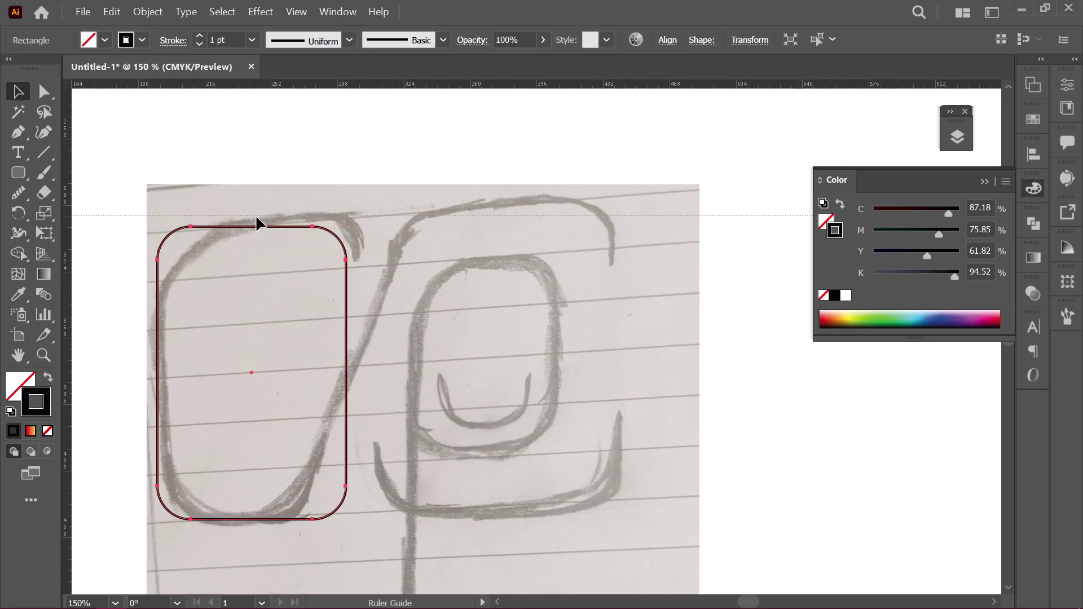
alt+scroll(255, 226, up, 4)
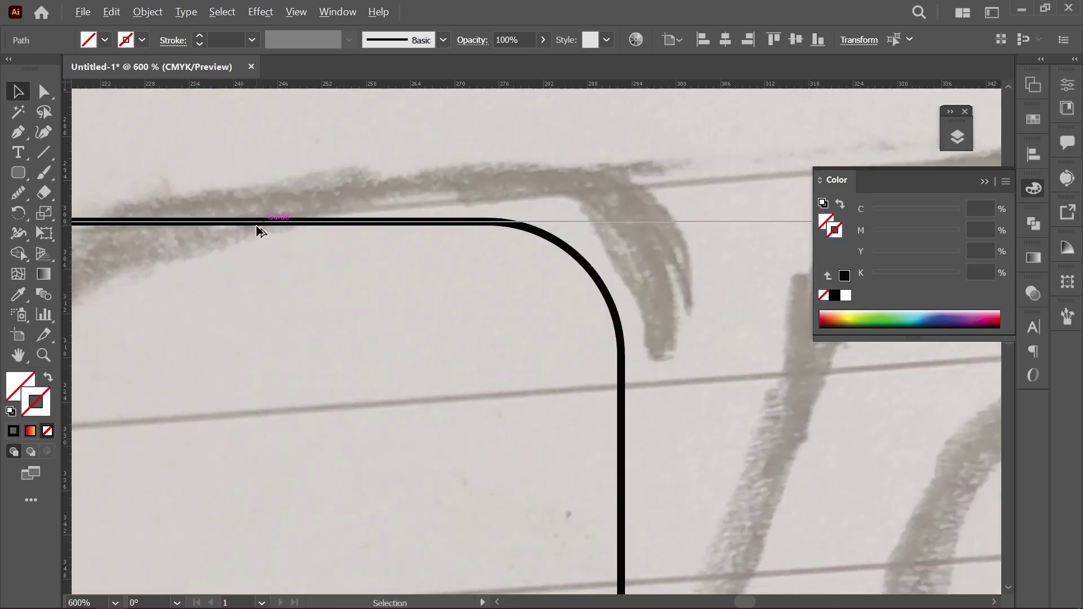
alt+scroll(256, 227, down, 5)
drag(287, 85, 297, 425)
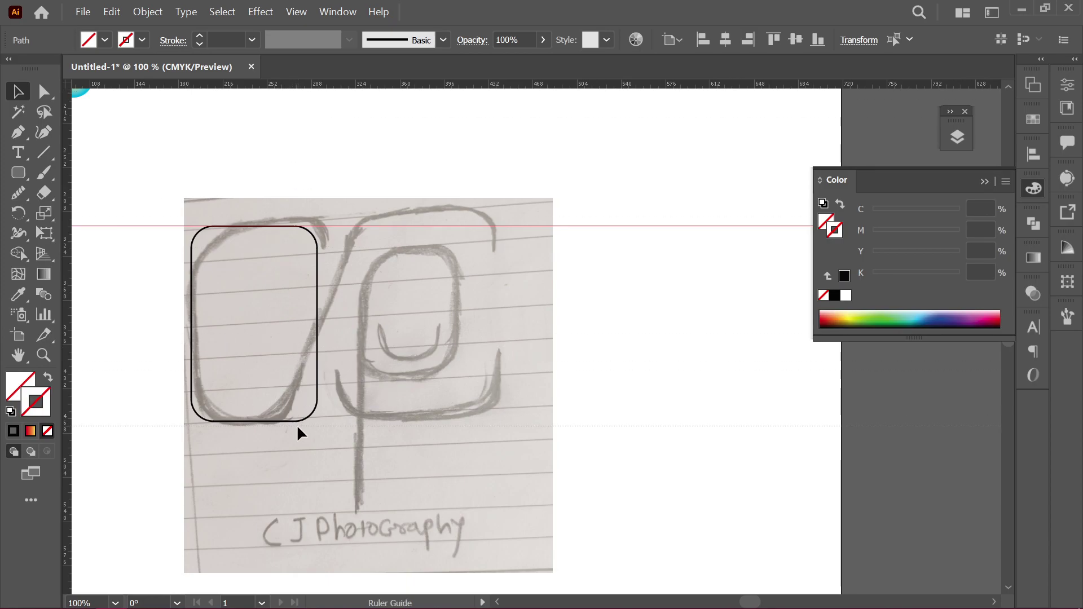
alt+scroll(261, 421, up, 5)
alt+scroll(241, 424, down, 5)
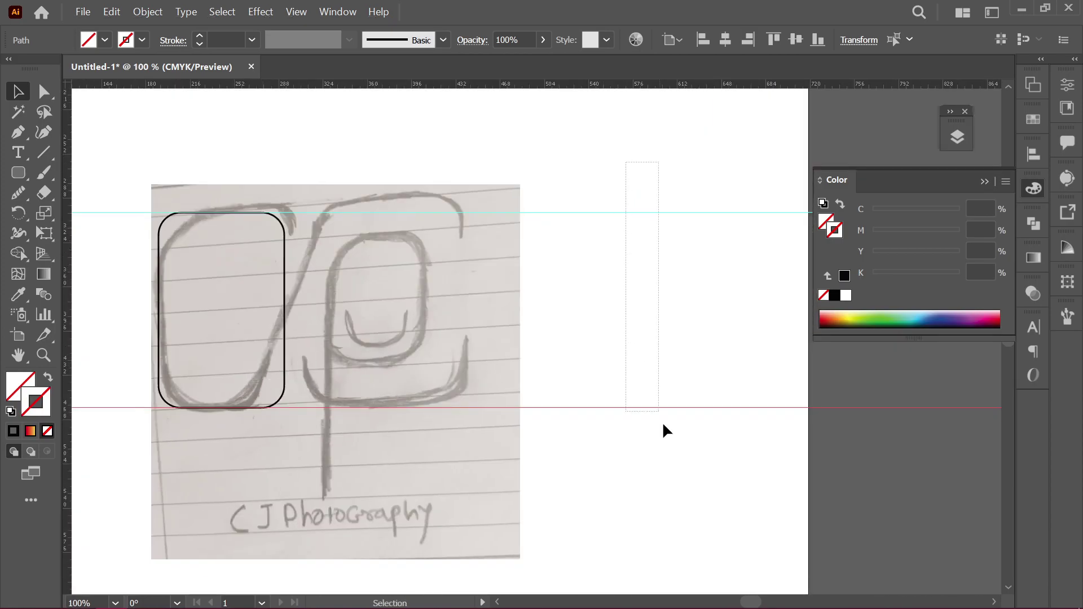
drag(663, 425, 656, 393)
click(665, 376)
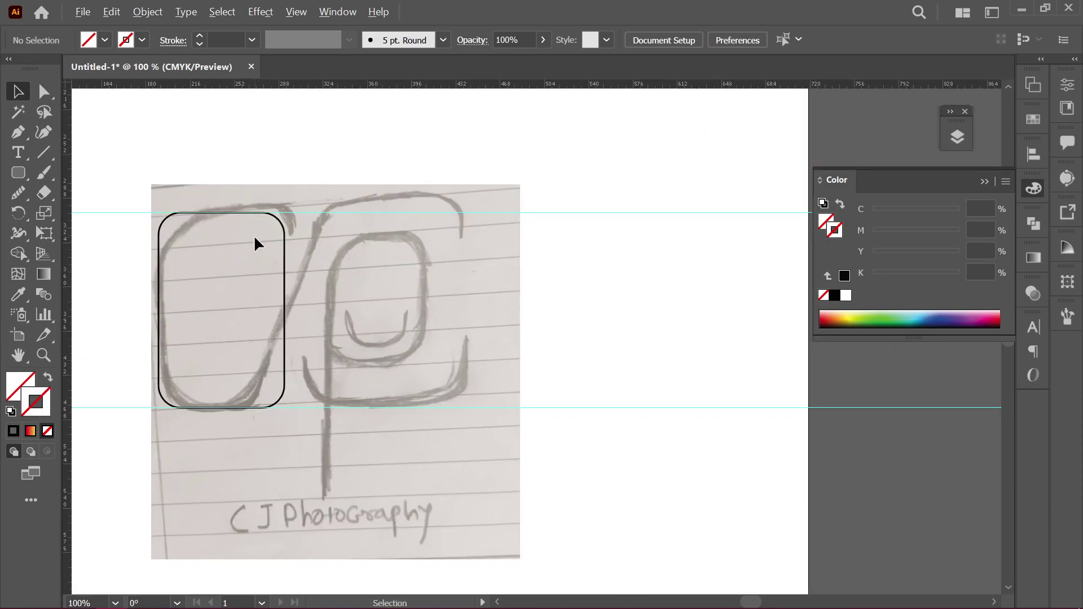
alt+scroll(254, 243, up, 3)
alt+scroll(299, 243, down, 3)
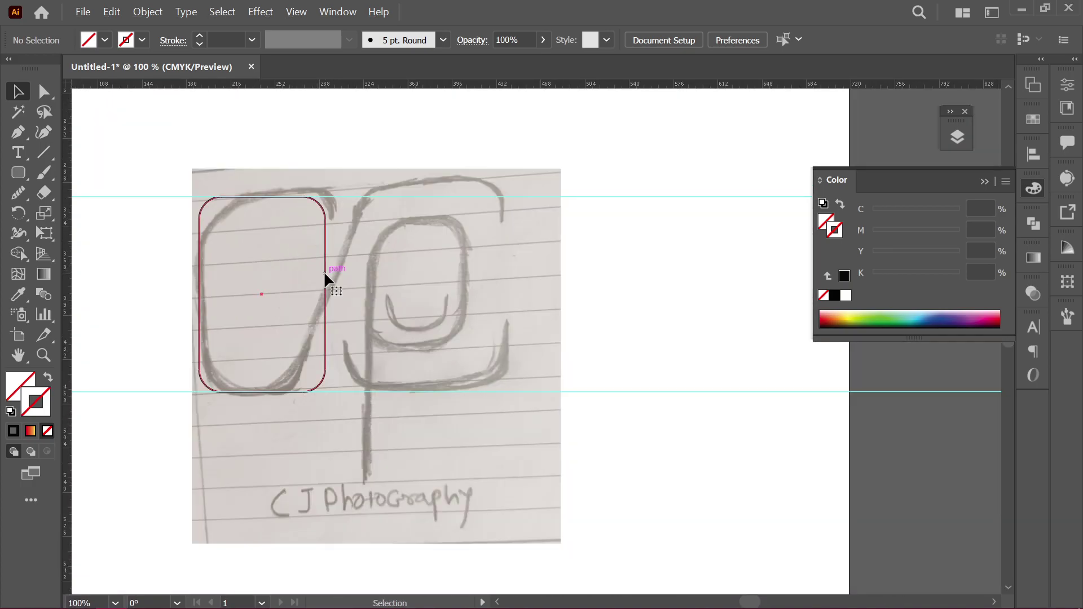
click(325, 275)
Step: Paste a copy of the rounded rectangle in place and move it over the sketch's P
click(93, 12)
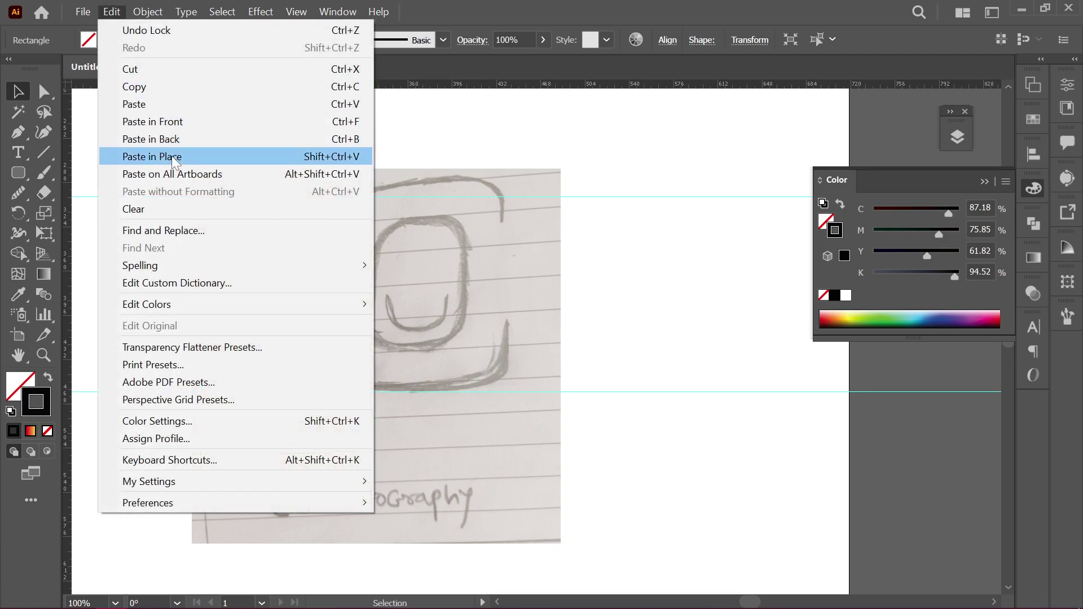
click(172, 156)
drag(324, 244, 479, 242)
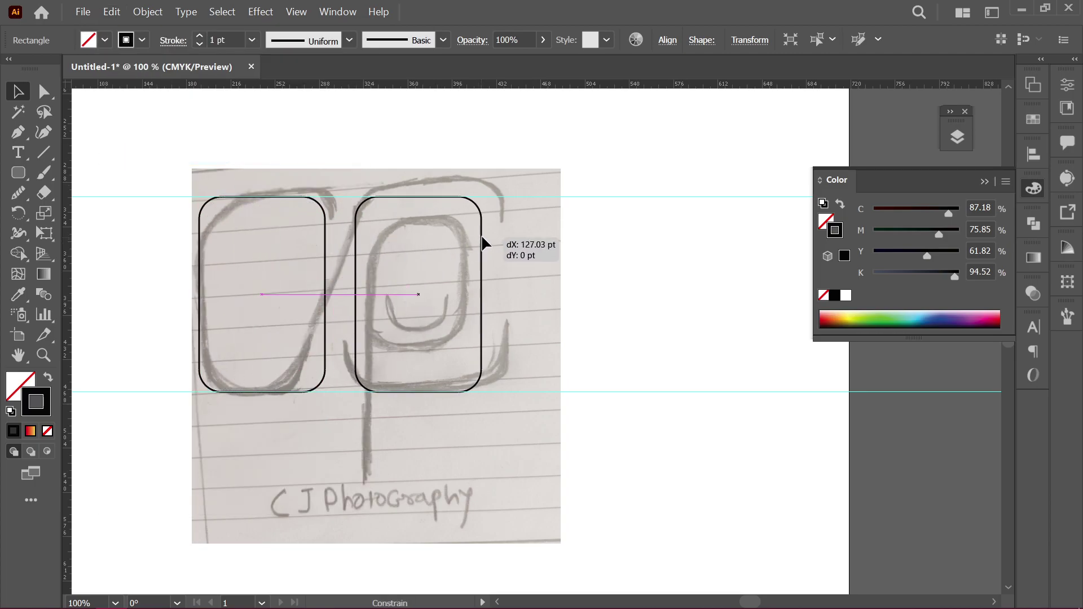
drag(478, 239, 489, 236)
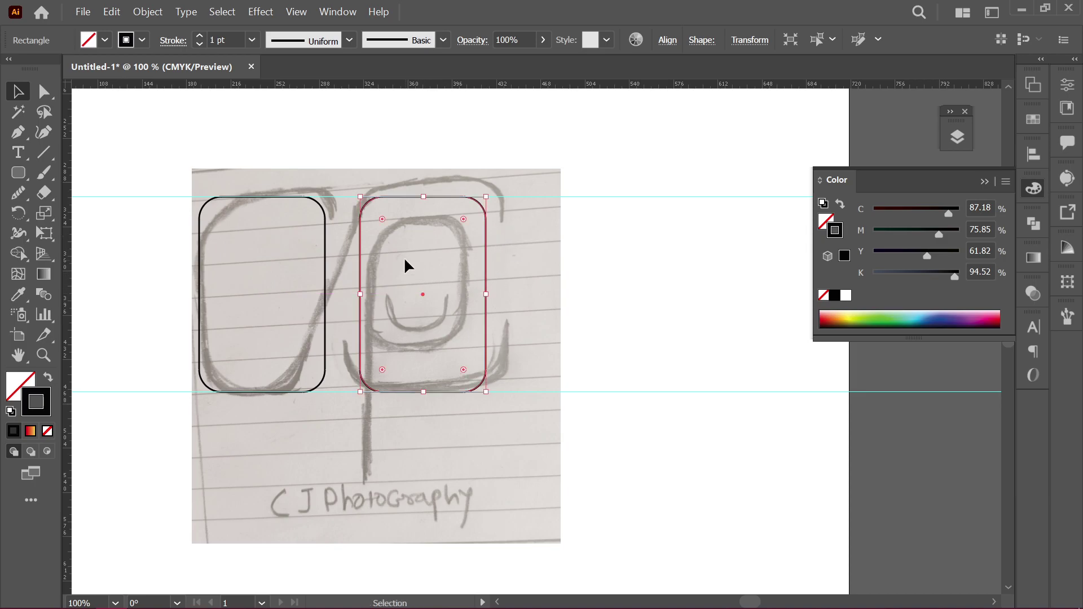
Step: Paste another copy and shrink it around its centre to sit inside the right rectangle
click(112, 12)
click(112, 11)
click(191, 153)
drag(487, 197, 467, 227)
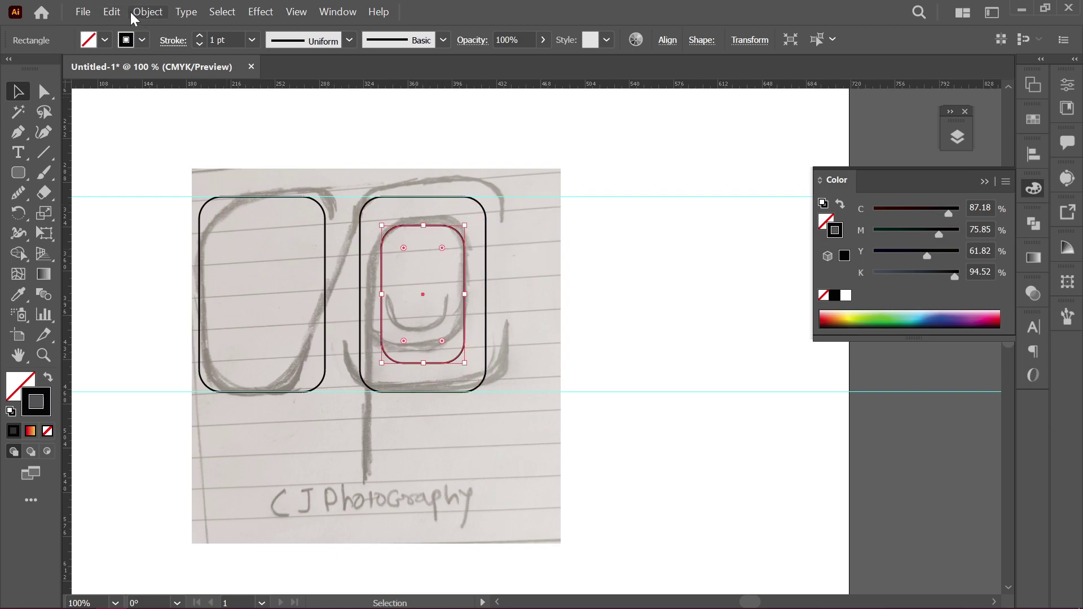
Step: Paste a further copy and shrink it into a small capsule
click(112, 12)
click(193, 116)
click(112, 11)
click(194, 141)
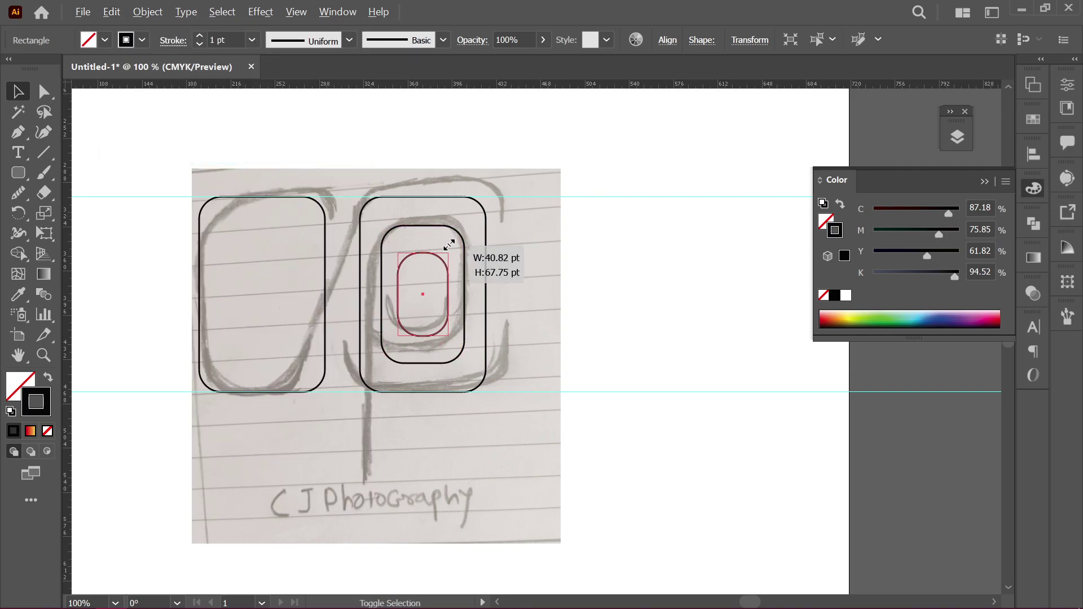
mouse_move(467, 227)
mouse_down()
mouse_move(448, 254)
mouse_move(456, 272)
mouse_up()
Step: Delete the capsule's top and uprights with Direct Selection, leaving a short bottom curve
click(44, 91)
click(401, 243)
key(Delete)
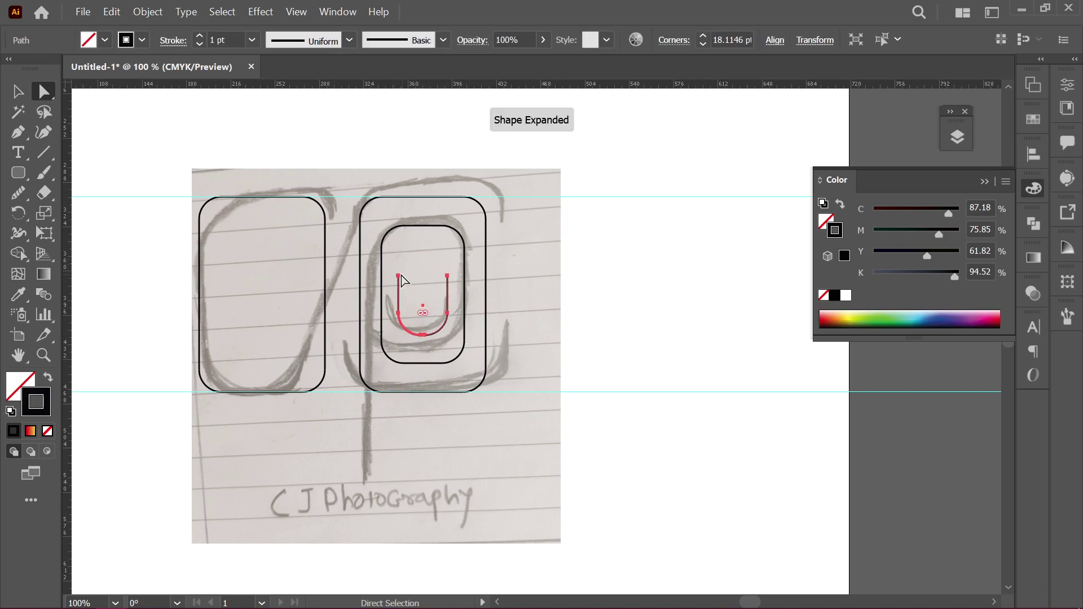
click(400, 279)
drag(395, 272, 455, 286)
key(Delete)
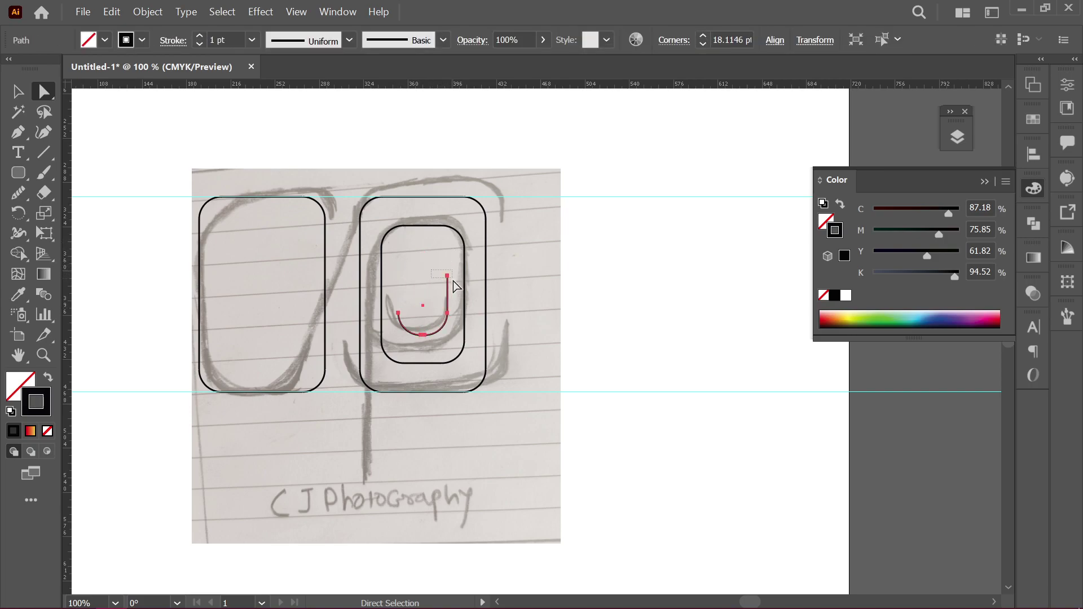
key(Delete)
click(26, 96)
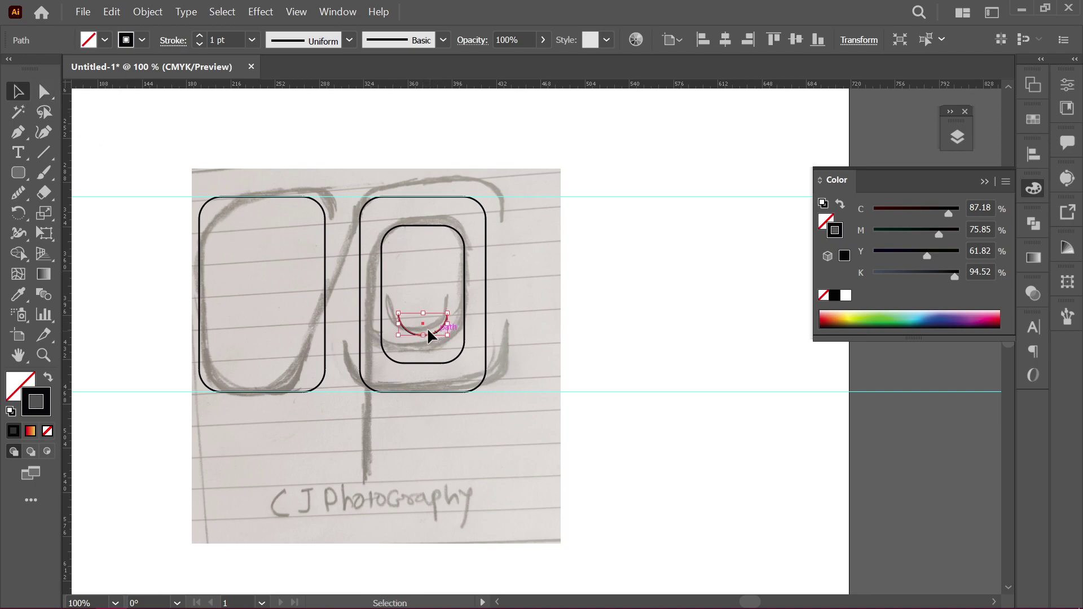
click(567, 269)
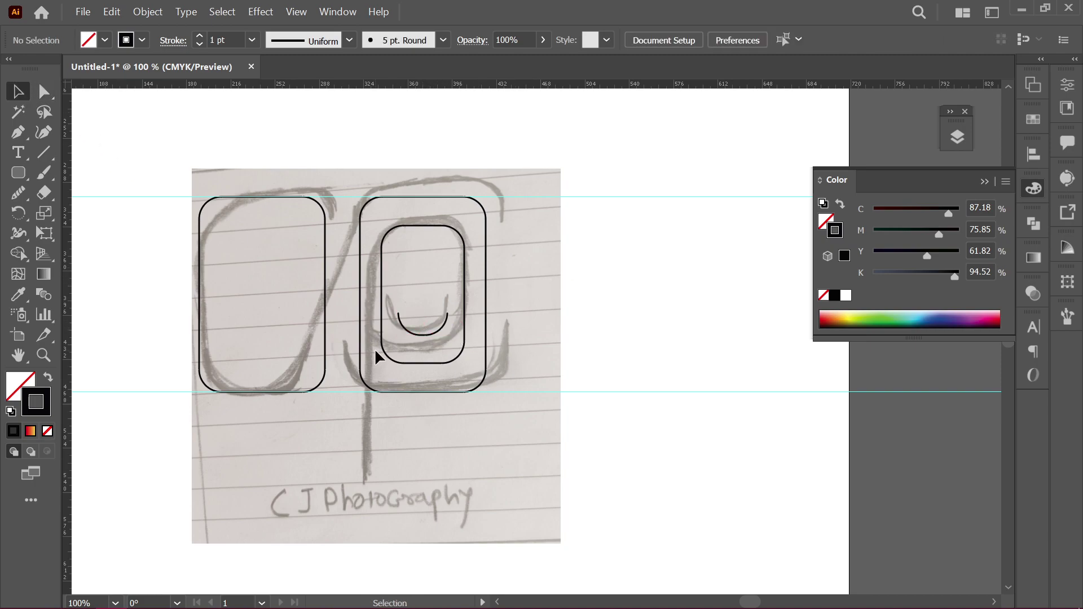
Step: Draw a straight vertical Pen line down the sketch's P stem
click(17, 132)
scroll(369, 257, down, 3)
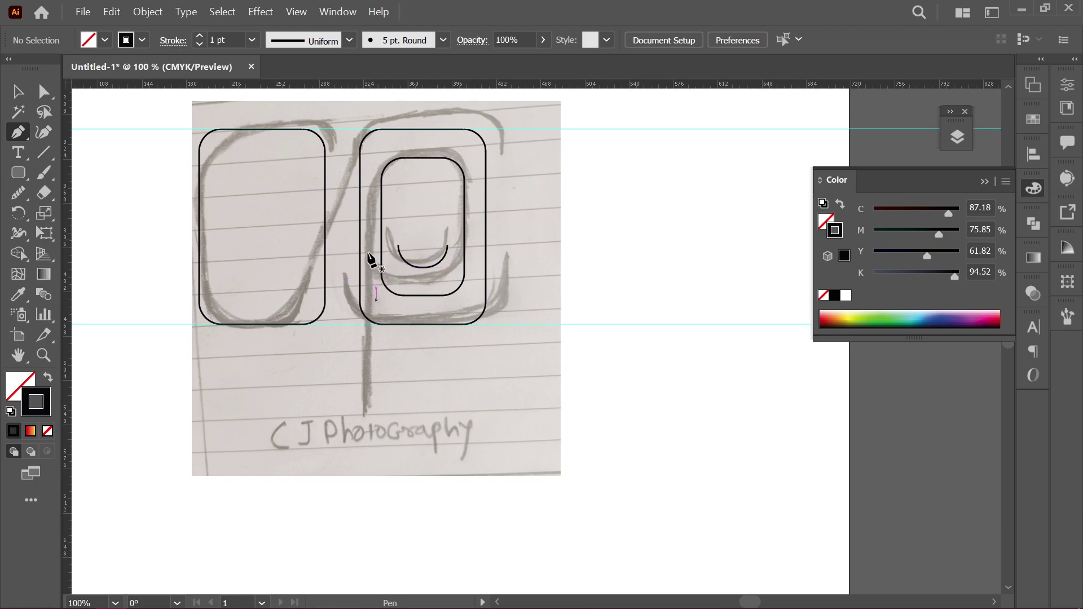
click(360, 255)
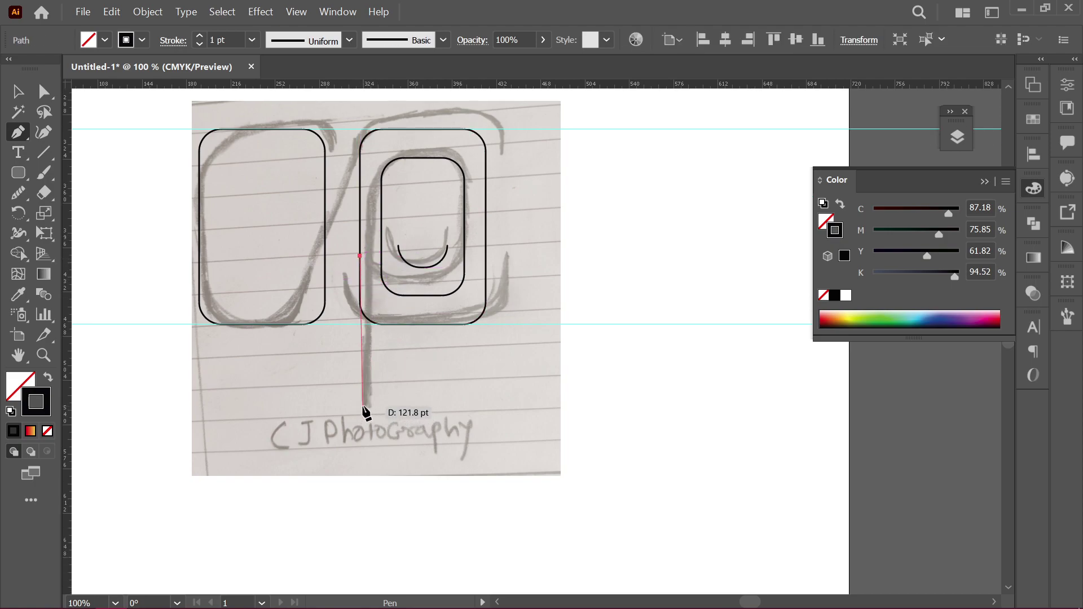
click(365, 411)
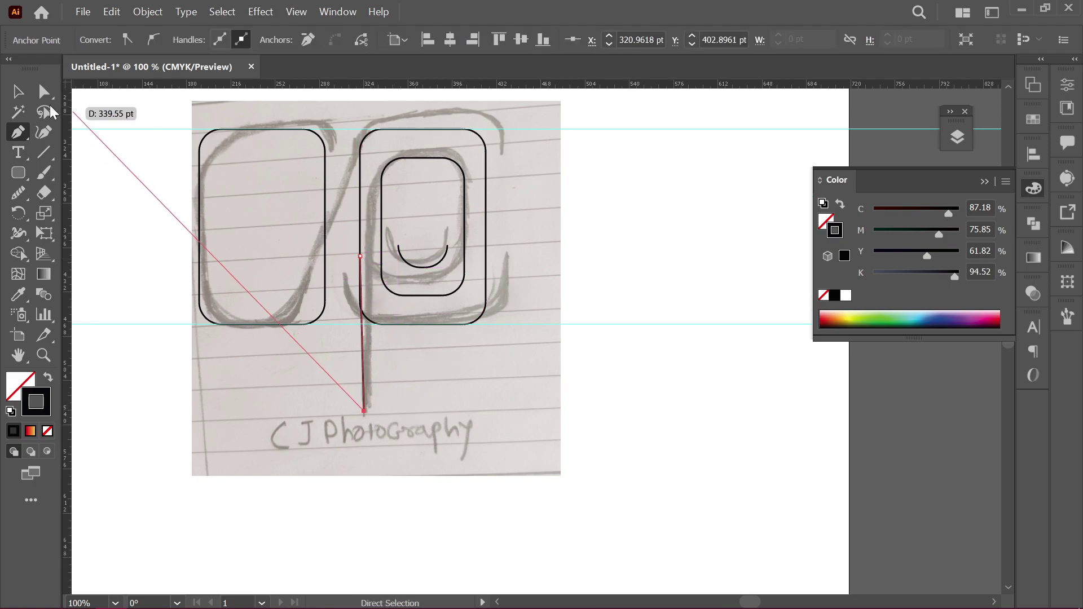
click(17, 91)
scroll(358, 317, up, 3)
scroll(401, 290, up, 2)
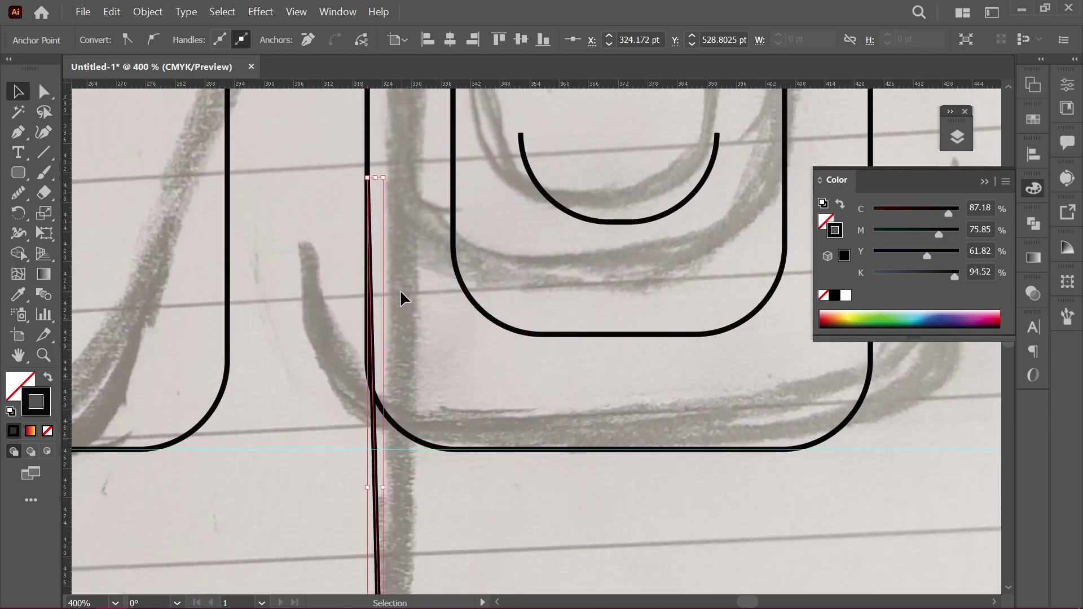
scroll(405, 378, down, 1)
click(404, 382)
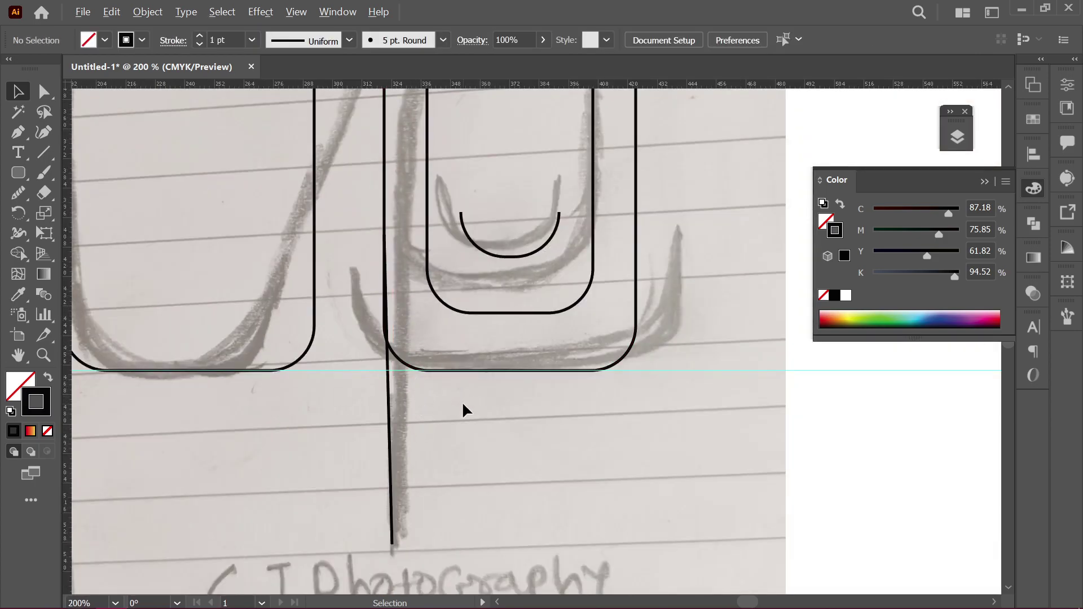
scroll(465, 401, down, 2)
scroll(479, 396, down, 2)
Step: Give all the traced logo outlines a 5 pt stroke weight
drag(321, 253, 545, 428)
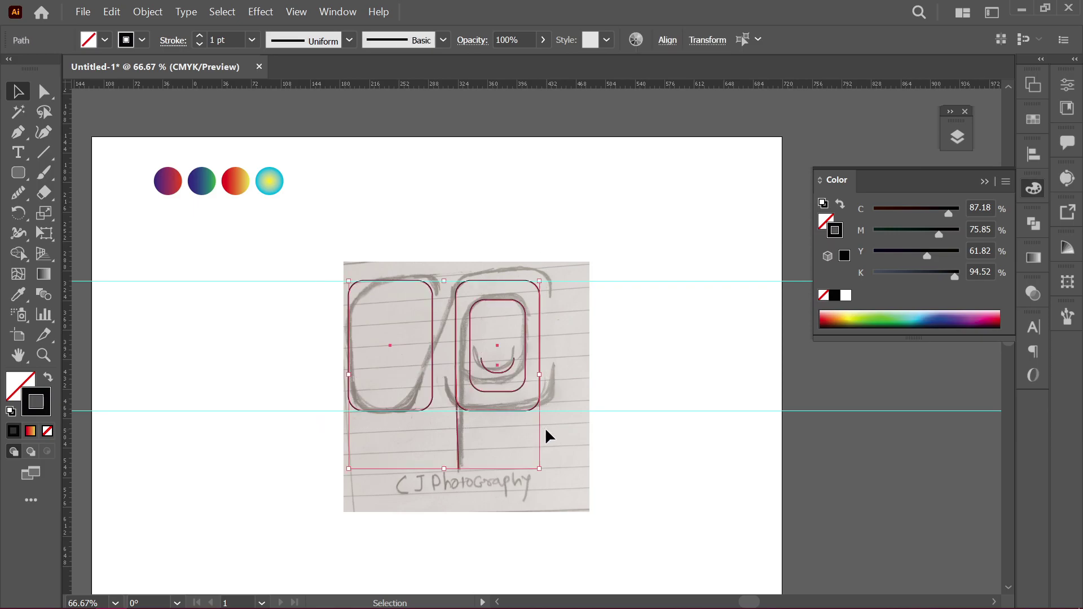
click(201, 35)
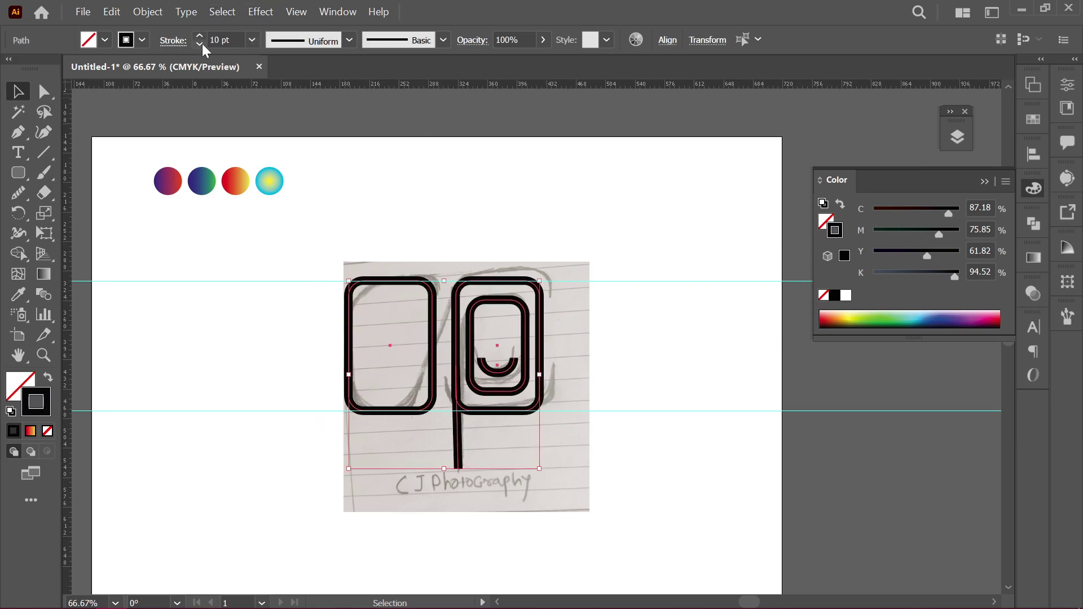
click(199, 44)
click(199, 44)
click(199, 44)
click(200, 44)
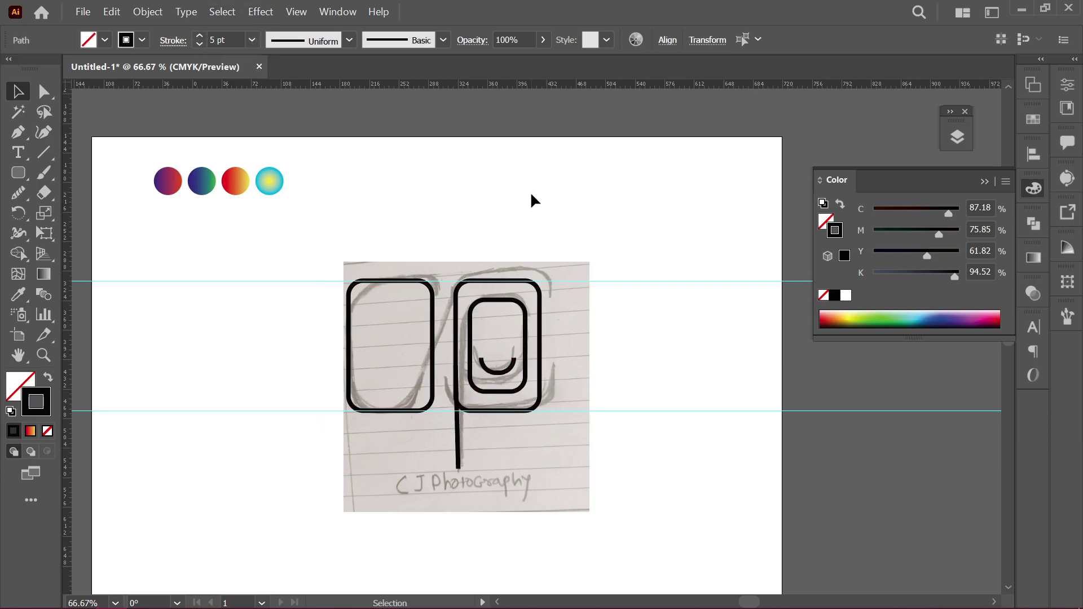
Step: Round the left rectangle's corners further with its live corner widget
click(531, 194)
scroll(496, 307, up, 1)
scroll(496, 307, down, 1)
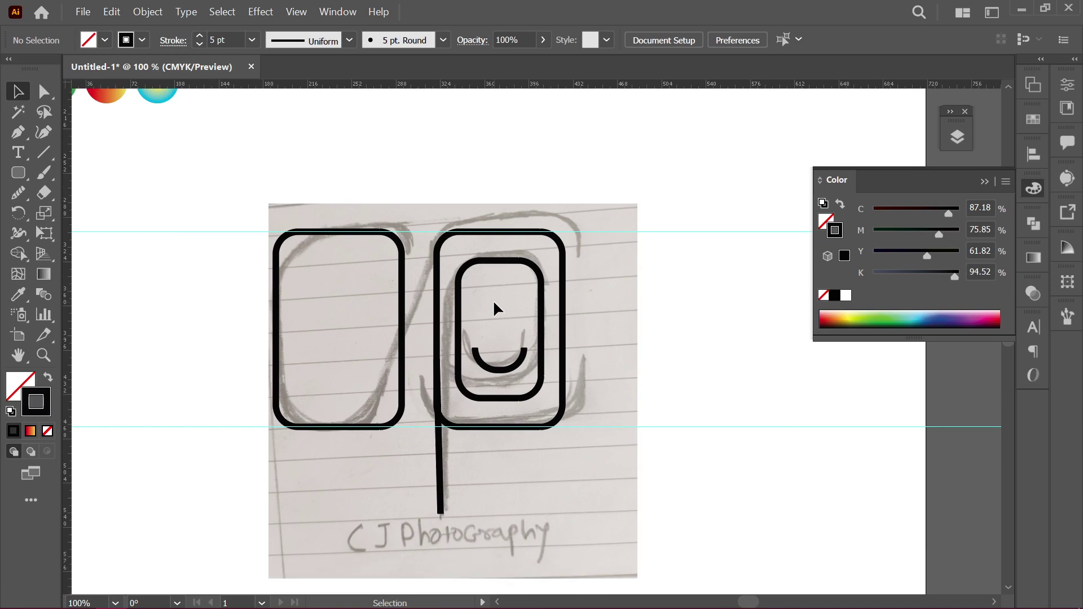
click(394, 243)
mouse_move(377, 253)
mouse_down()
mouse_move(353, 279)
mouse_move(346, 250)
mouse_up()
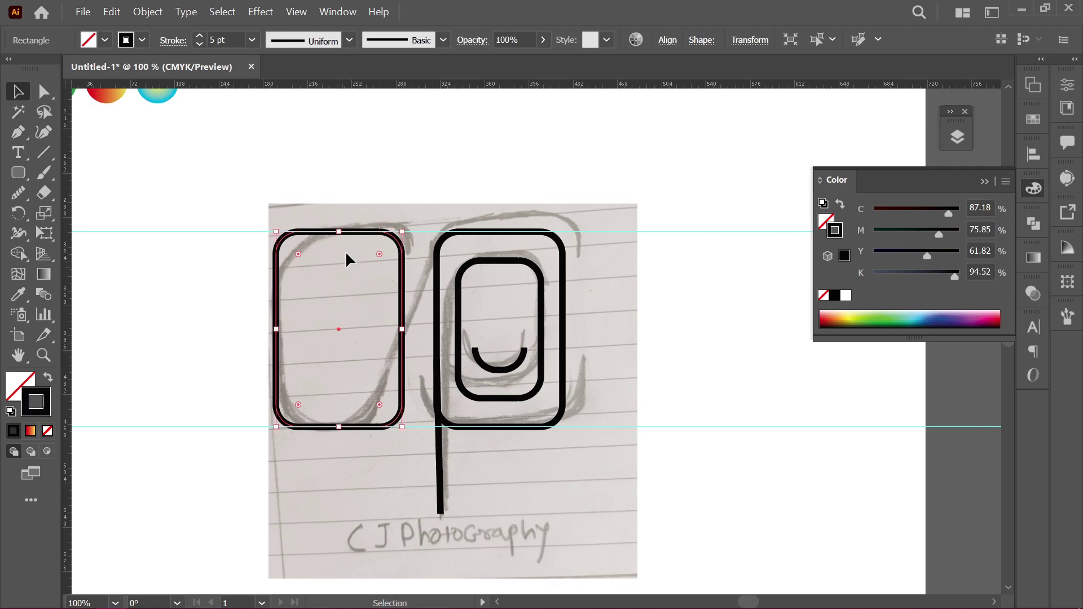
Step: Enlarge the left rectangle's top-right corner radius with Direct Selection
click(345, 251)
click(44, 91)
click(402, 241)
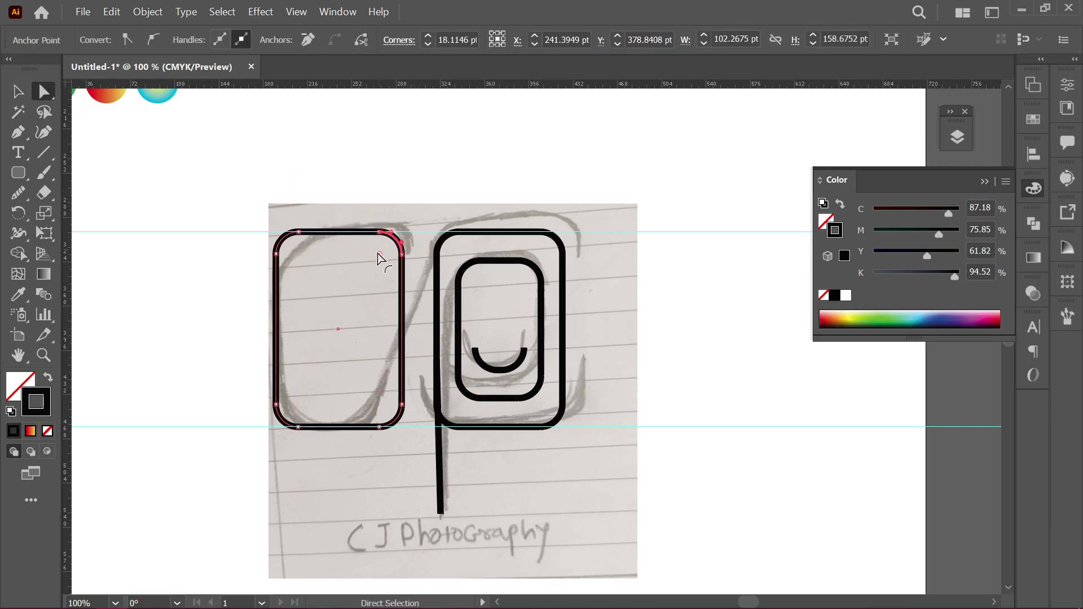
drag(380, 255, 368, 266)
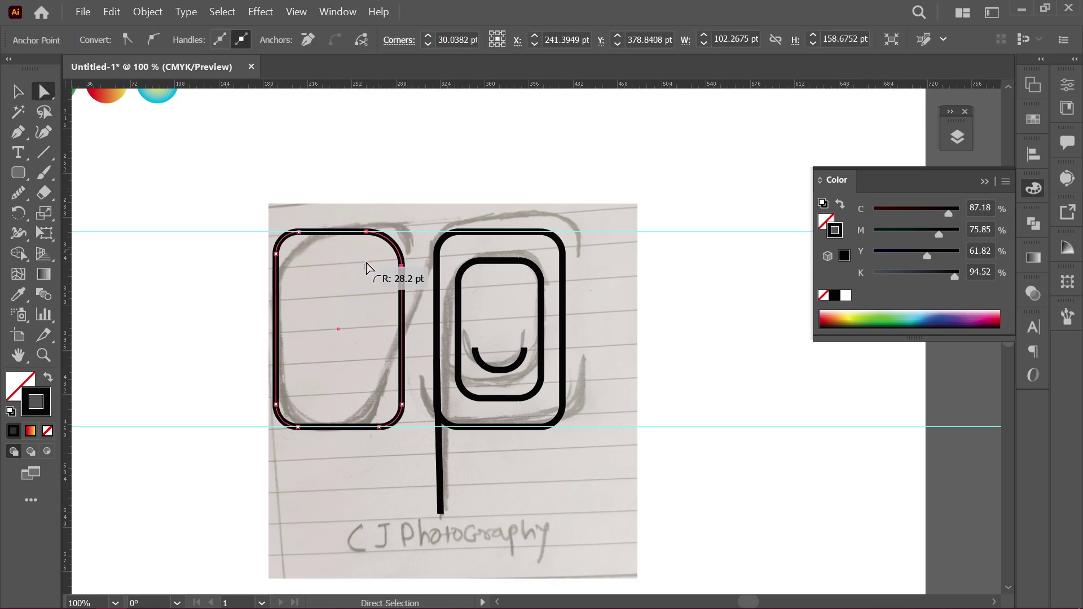
click(309, 292)
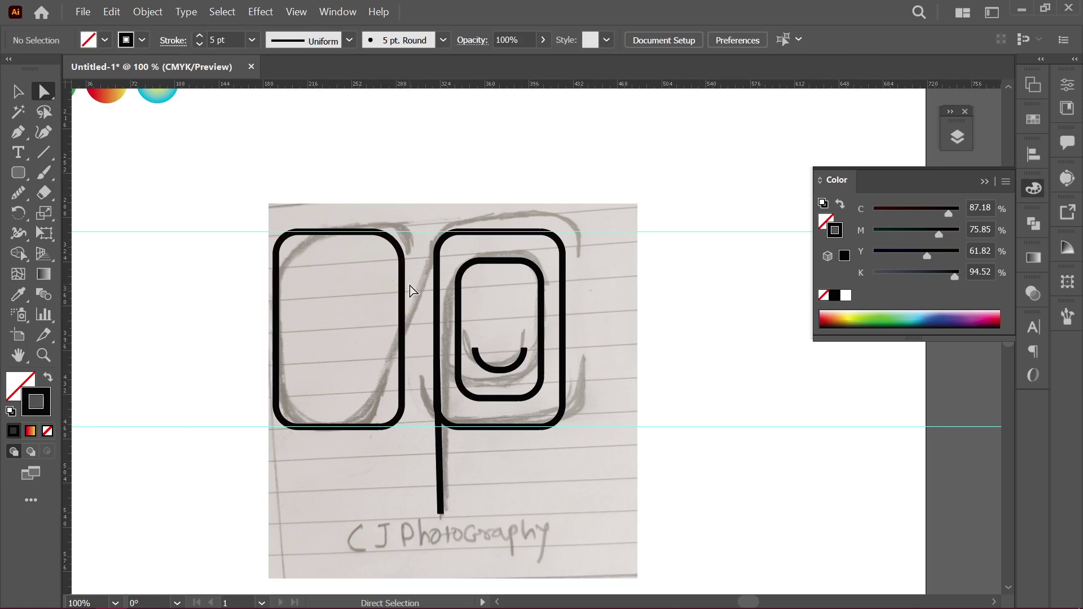
Step: Draw a straight diagonal line from the stem's top to the left rectangle's bottom
click(18, 135)
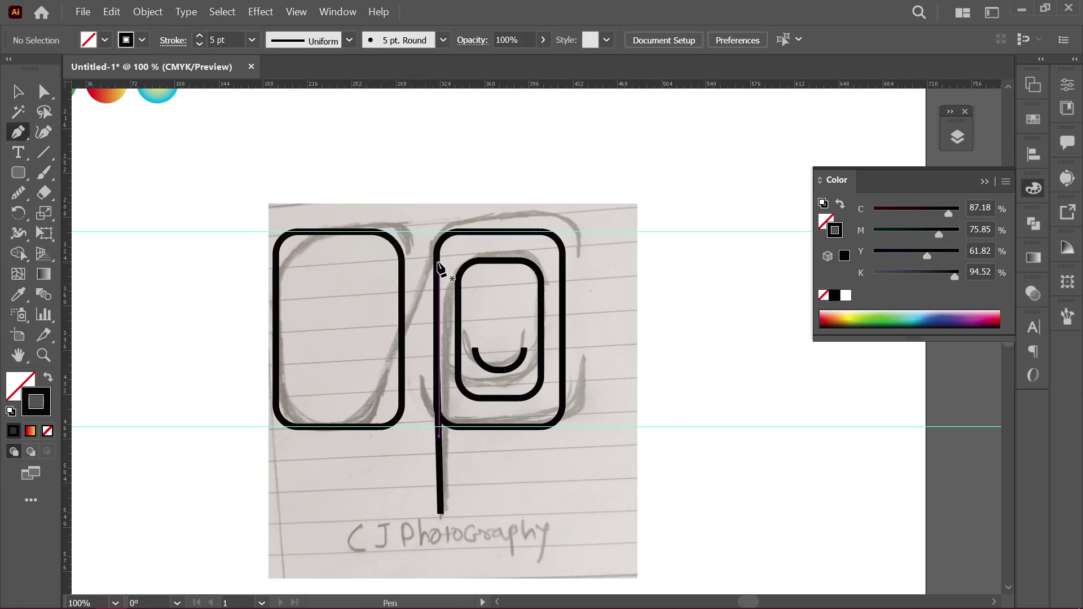
click(437, 254)
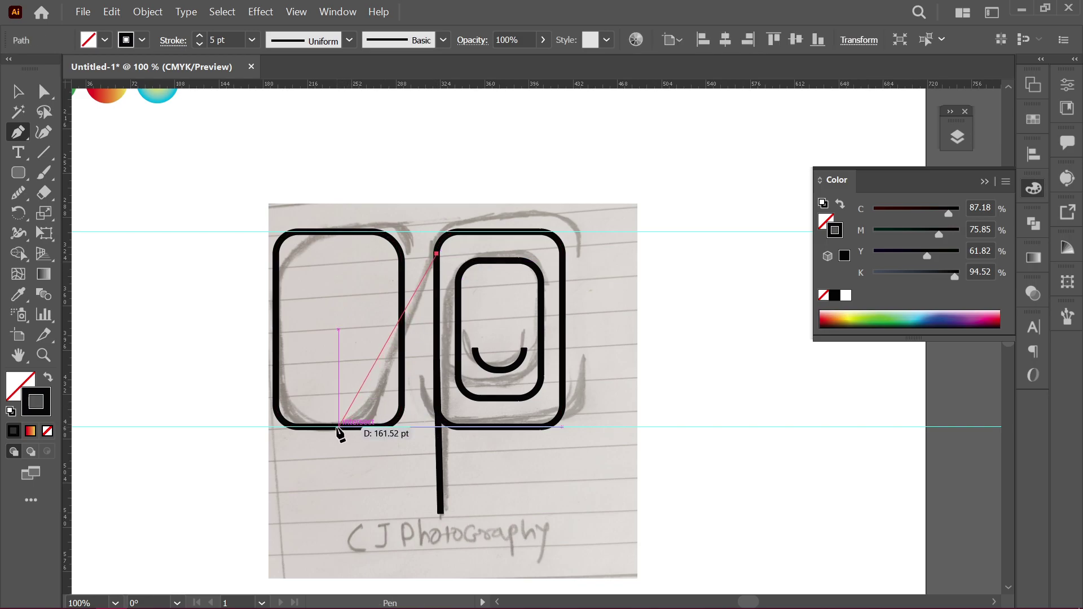
click(339, 426)
click(13, 95)
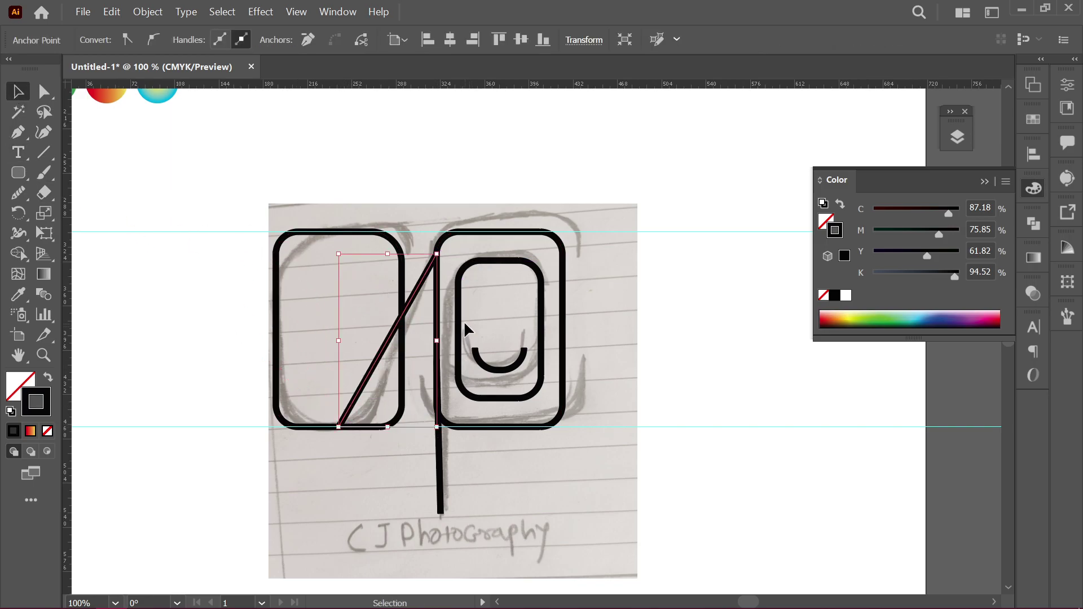
click(579, 310)
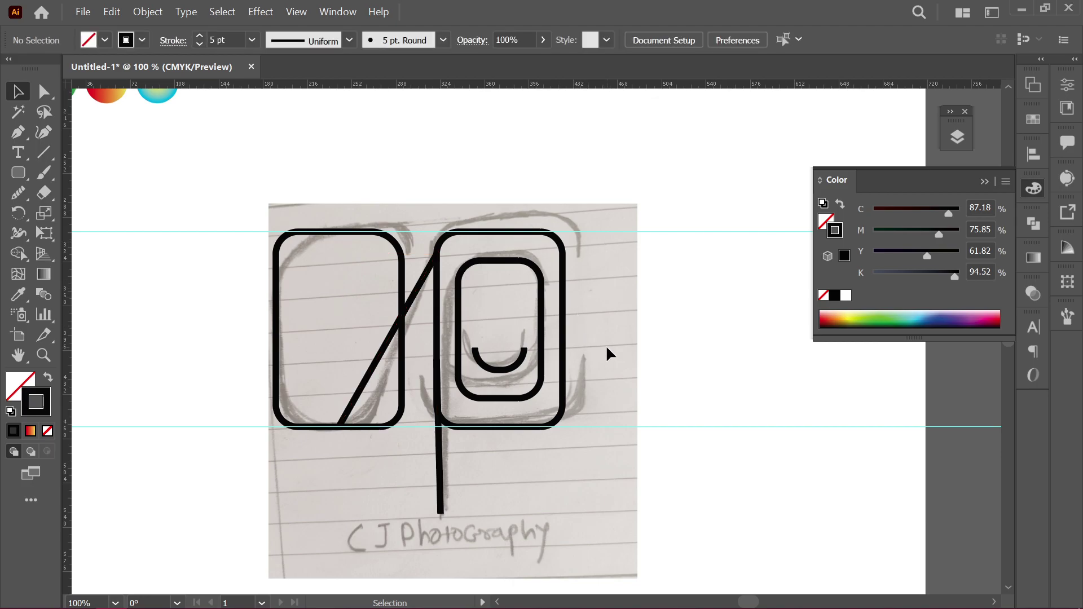
Step: Nudge an anchor on the left rectangle and trial-delete its right side, then undo
click(44, 92)
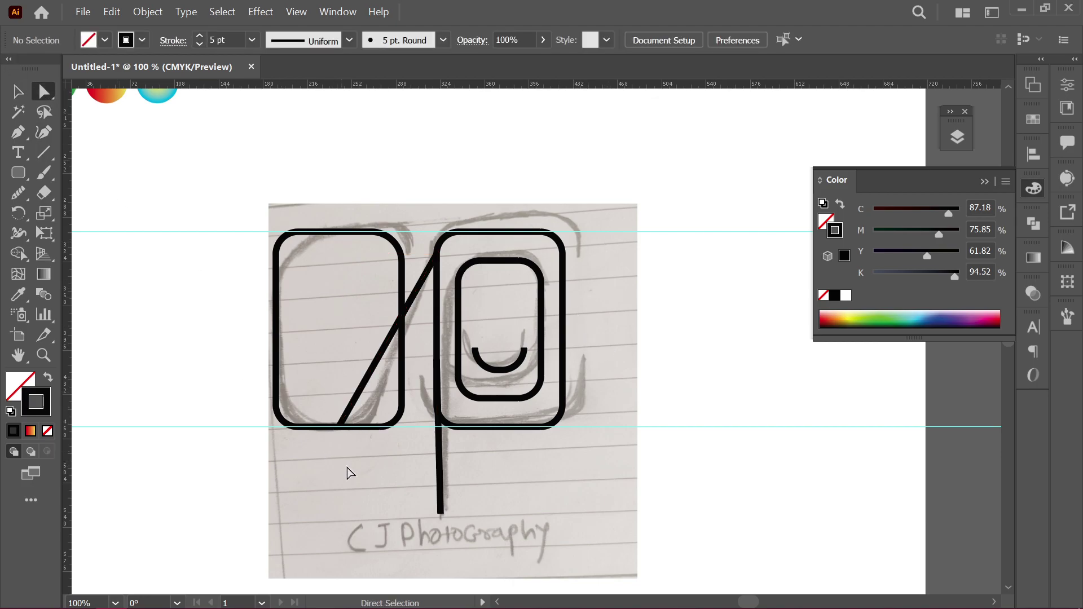
scroll(344, 466, up, 3)
drag(345, 363, 337, 364)
scroll(337, 365, down, 3)
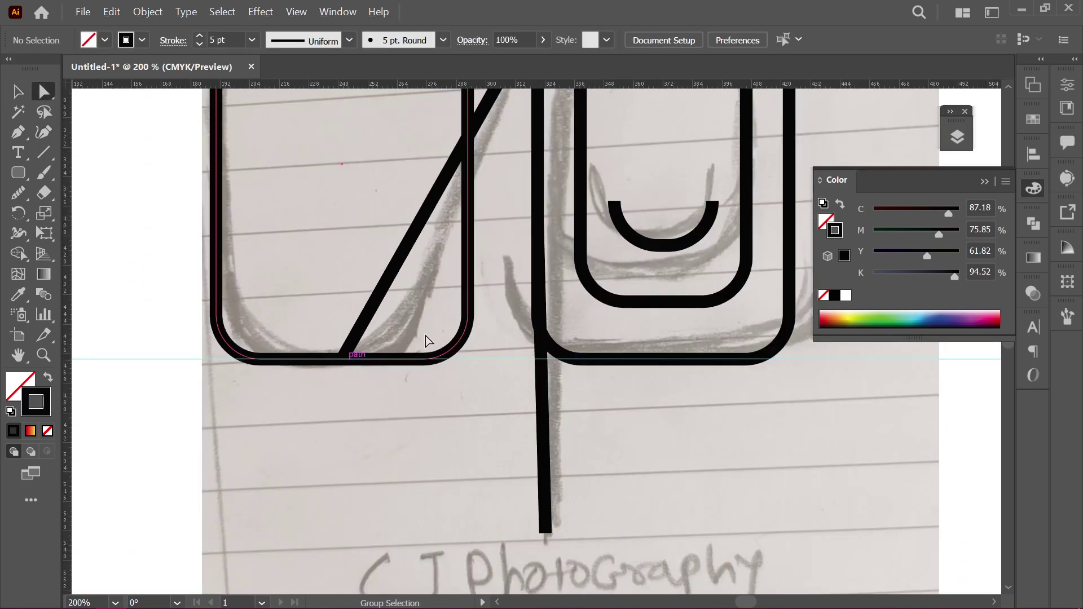
scroll(425, 336, down, 2)
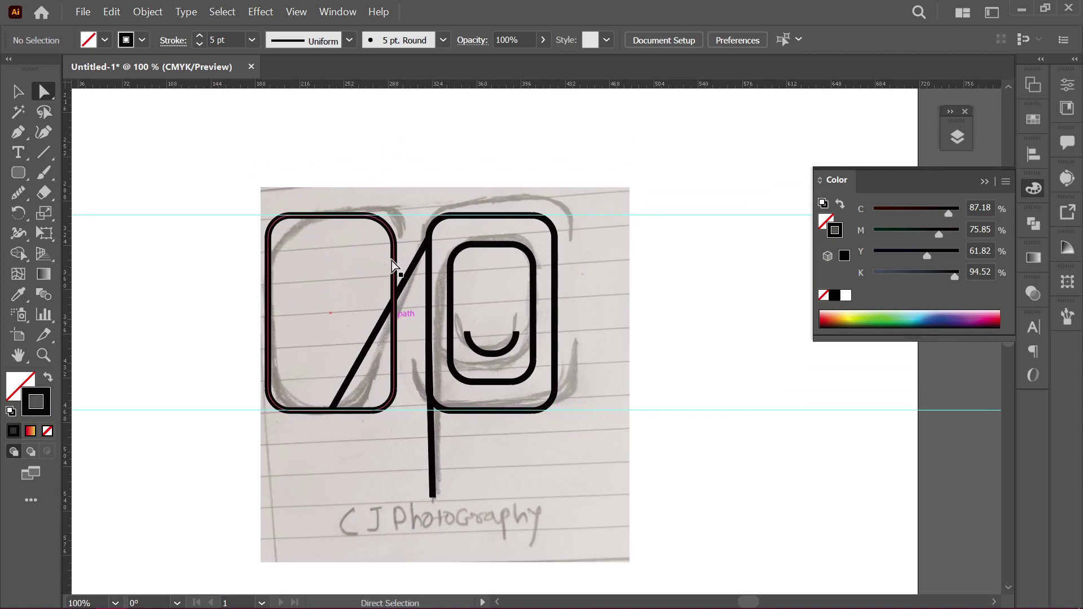
click(393, 247)
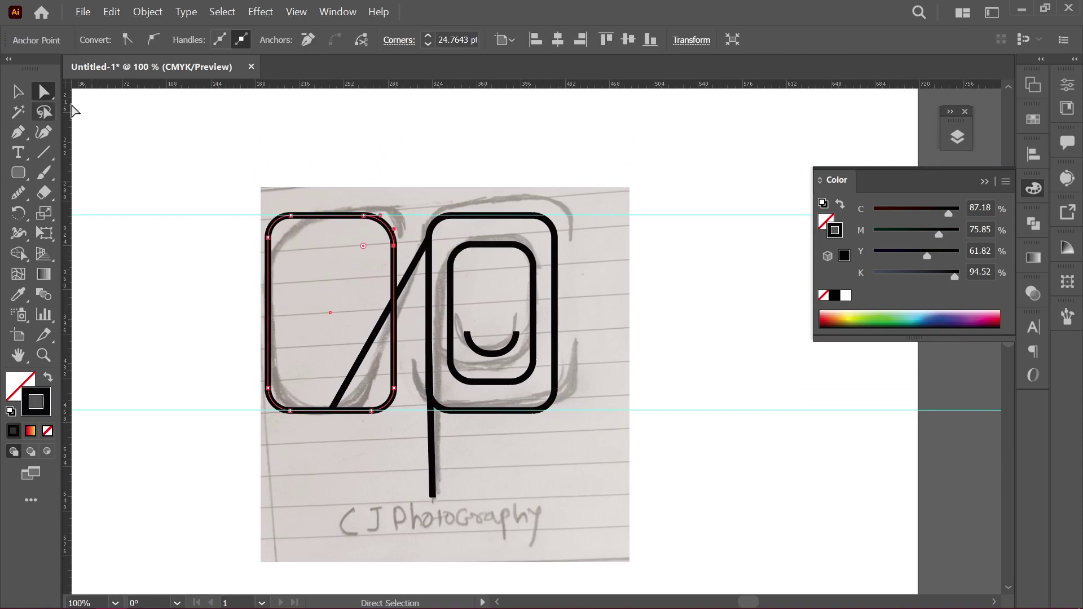
key(Delete)
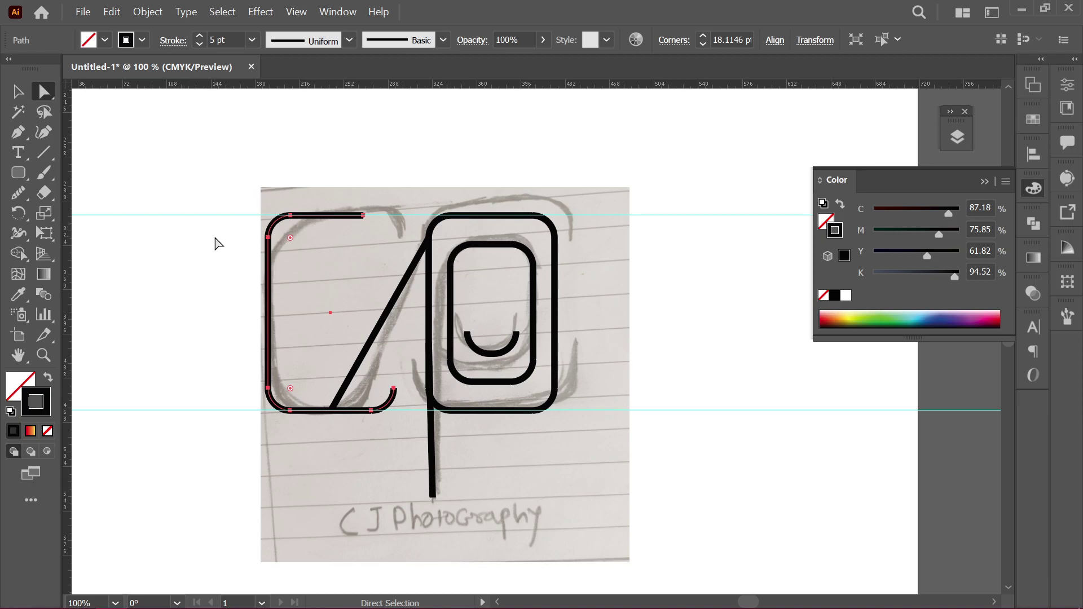
key(ctrl+z)
click(376, 263)
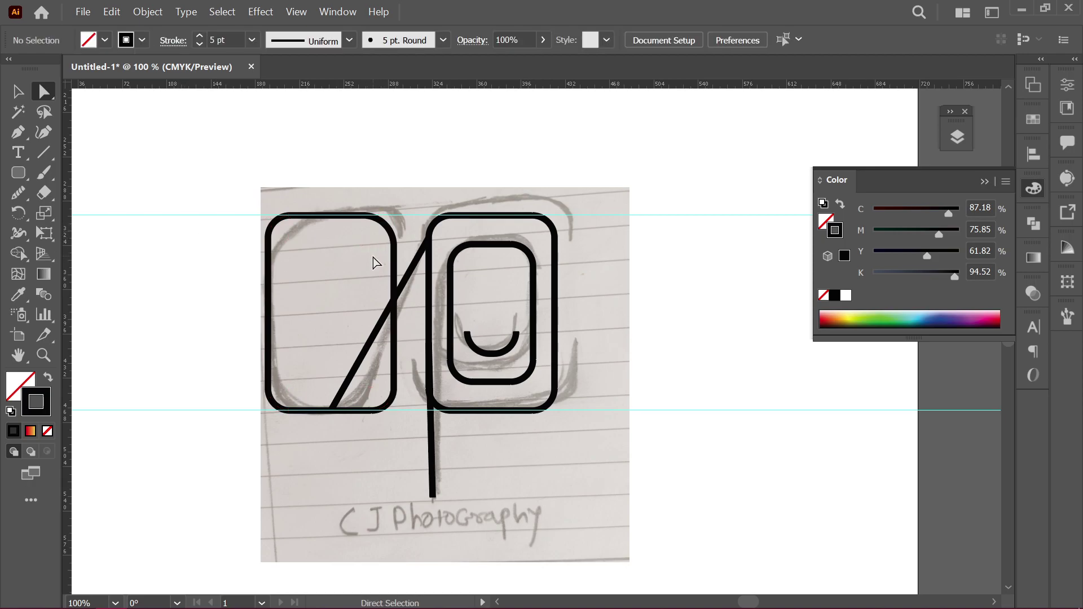
Step: Delete the left rectangle's right and bottom-right segments into a C, removing the diagonal connector
click(24, 140)
key(a)
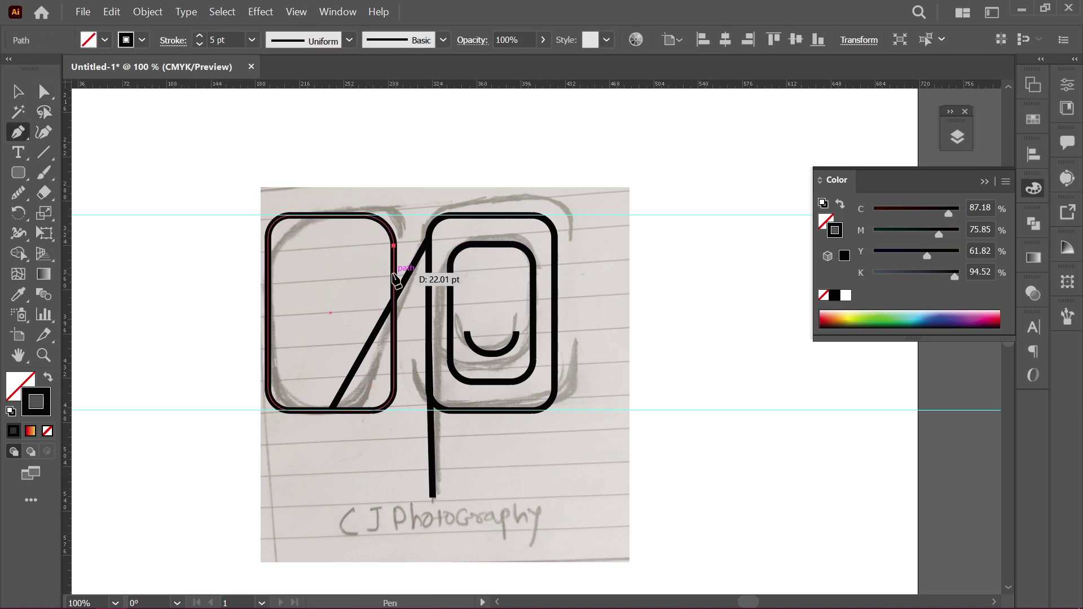
click(395, 276)
key(Delete)
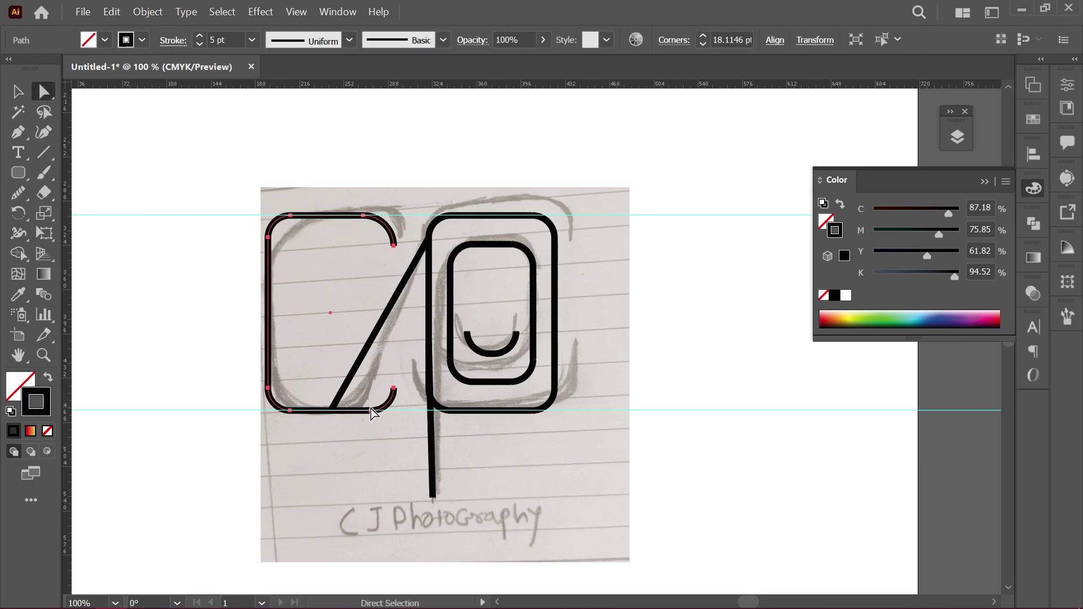
click(388, 405)
key(Delete)
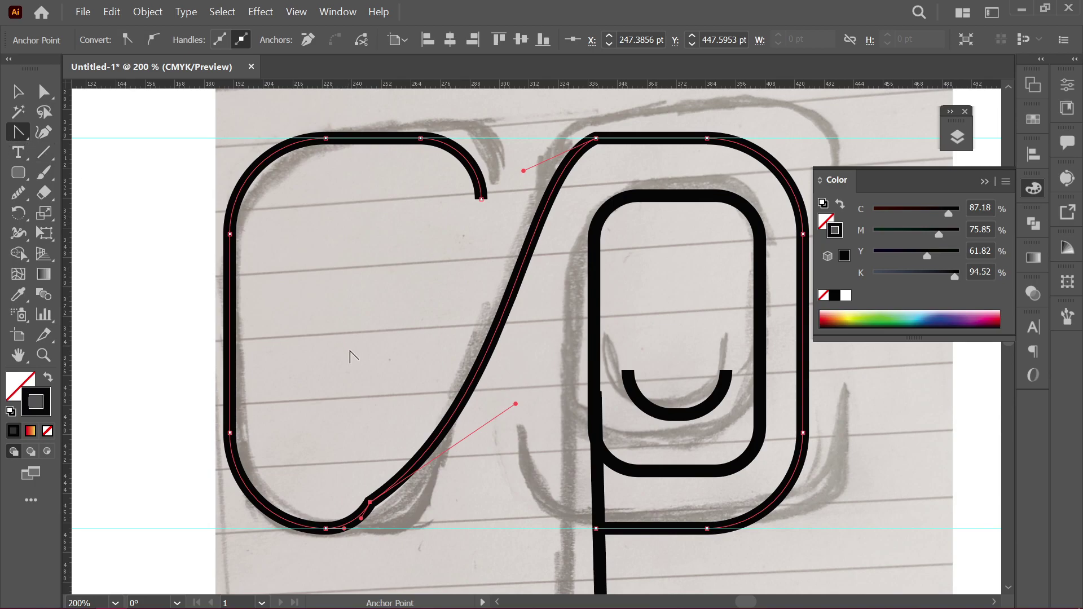
key(ctrl+z)
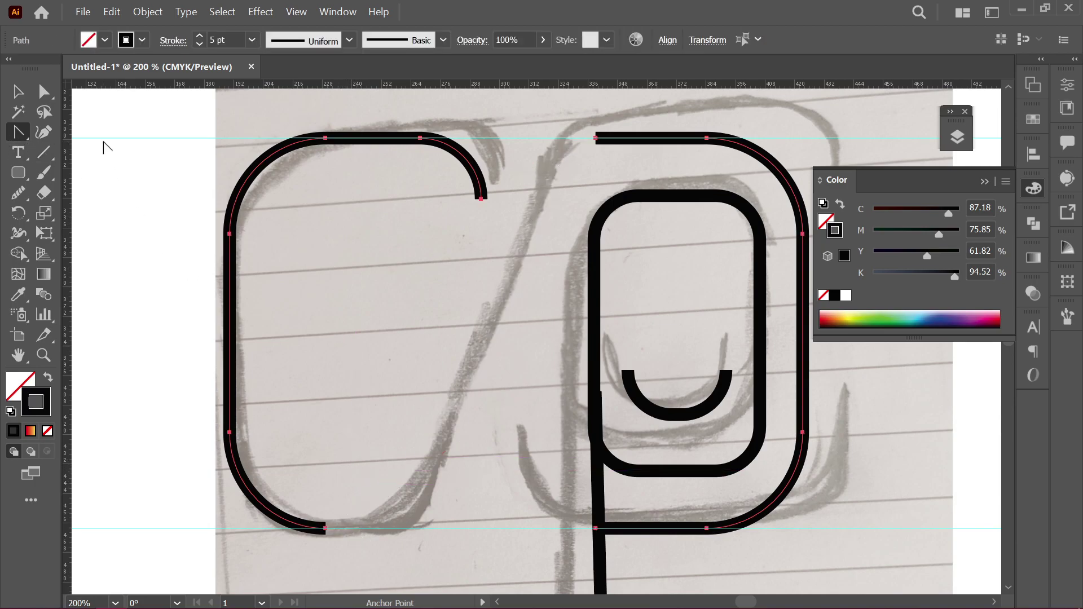
Step: Draw a connecting line from the C's bottom endpoint to the right shape's top endpoint
key(a)
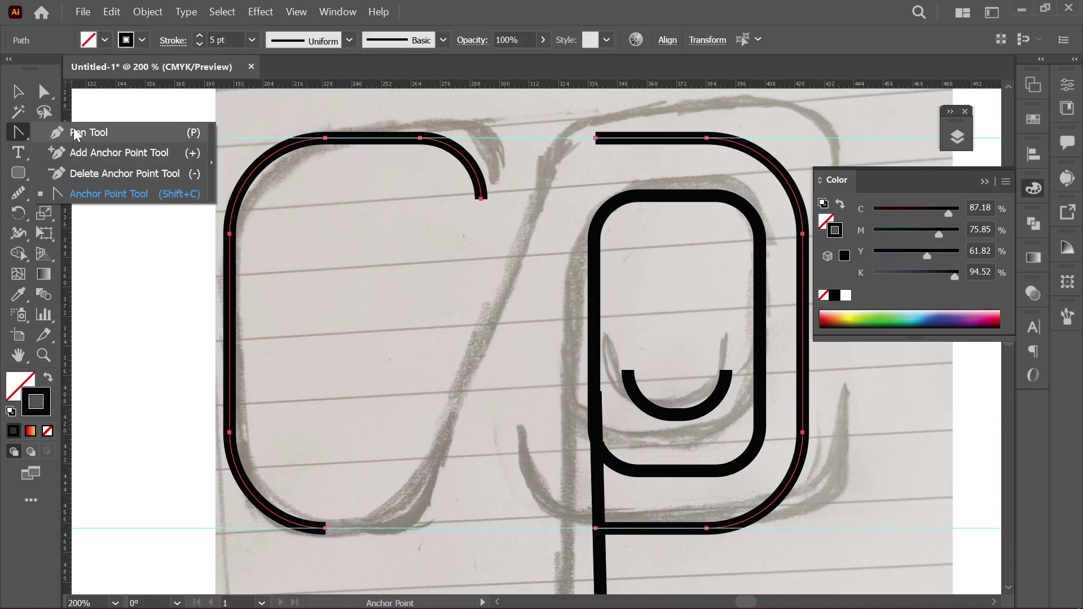
drag(18, 132, 74, 136)
click(326, 530)
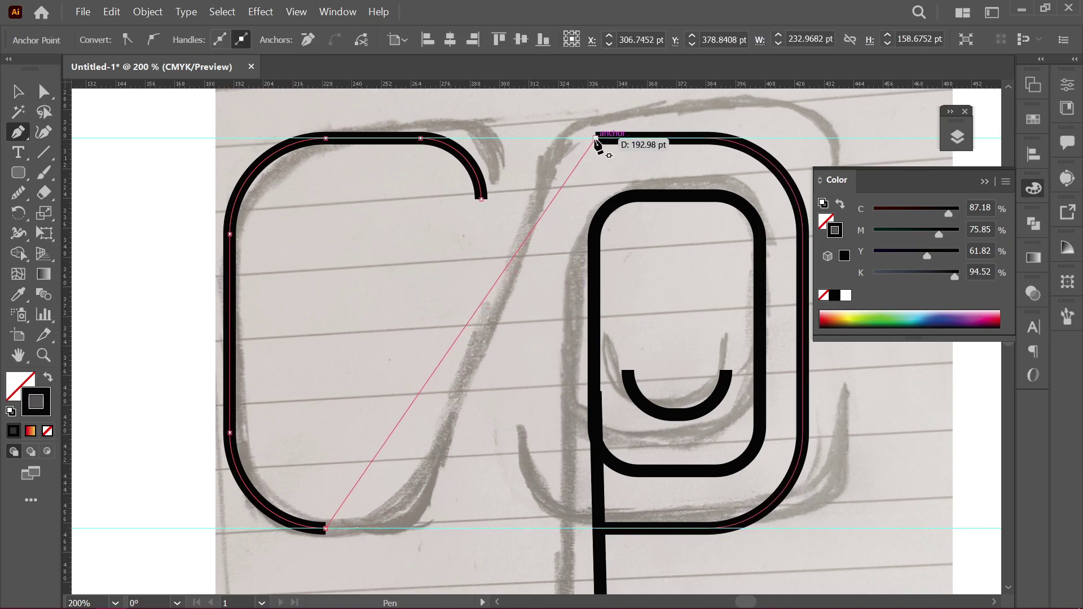
click(596, 138)
click(25, 97)
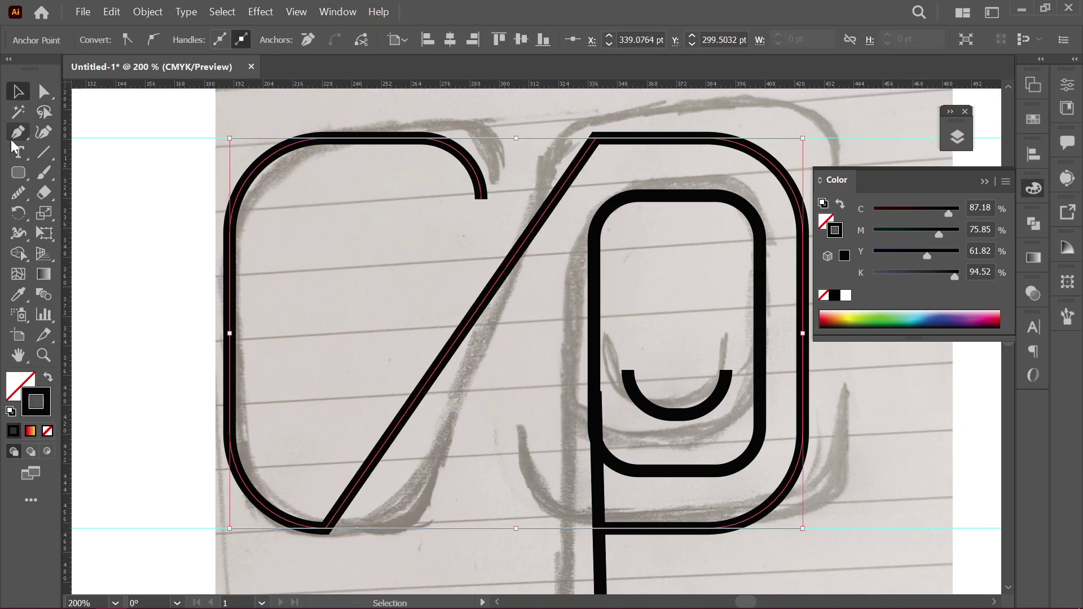
Step: Bend the connecting line into a smooth S-curve, levelling its top handle with the guide
drag(13, 141, 84, 198)
drag(385, 453, 459, 504)
drag(575, 232, 531, 234)
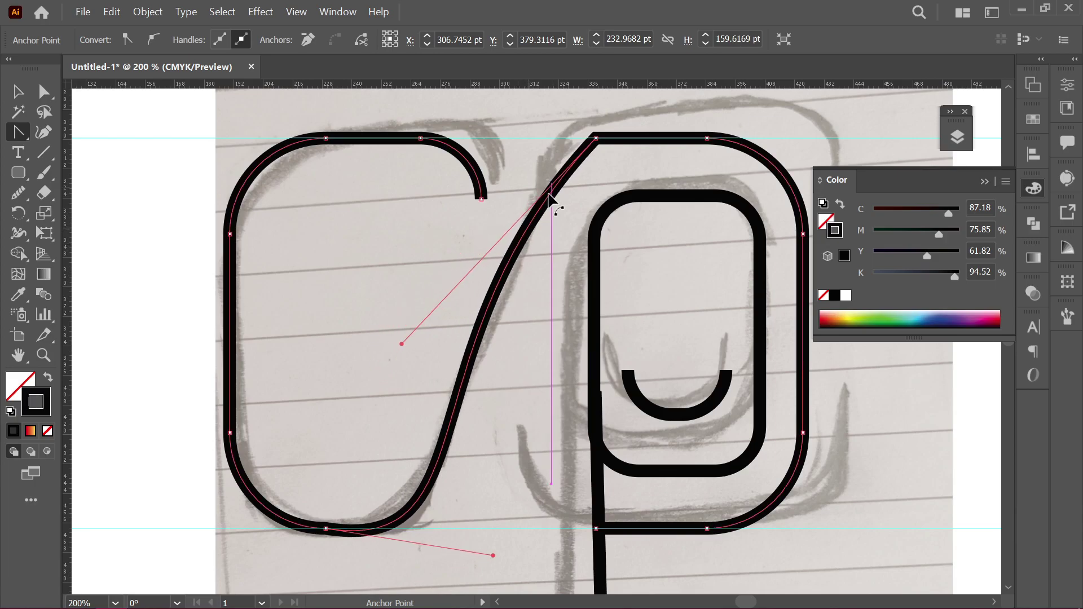
drag(402, 344, 444, 120)
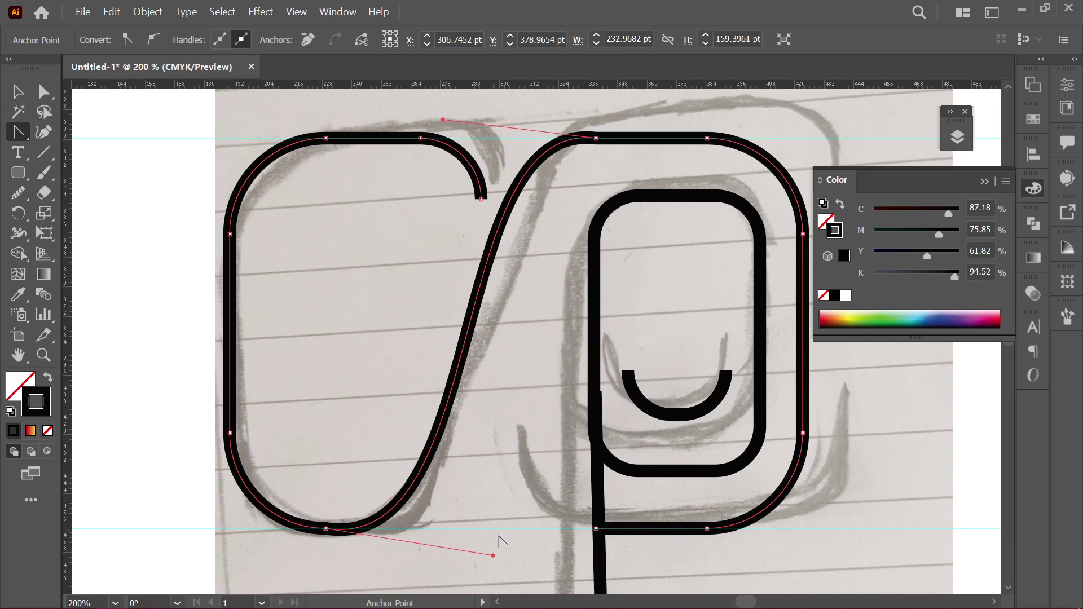
drag(492, 557, 500, 565)
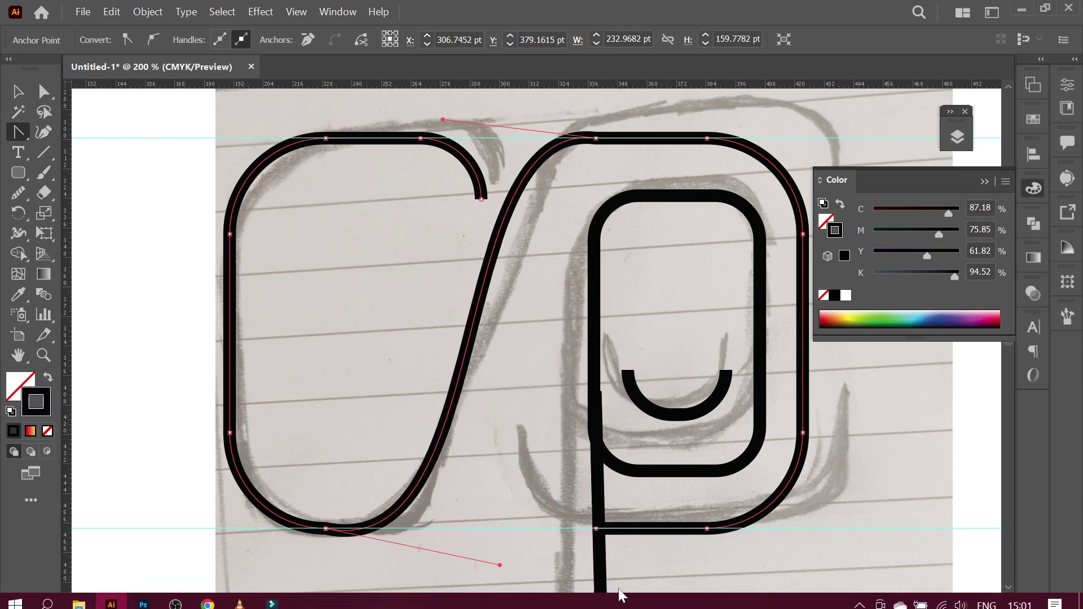
click(326, 529)
key(ctrl+z)
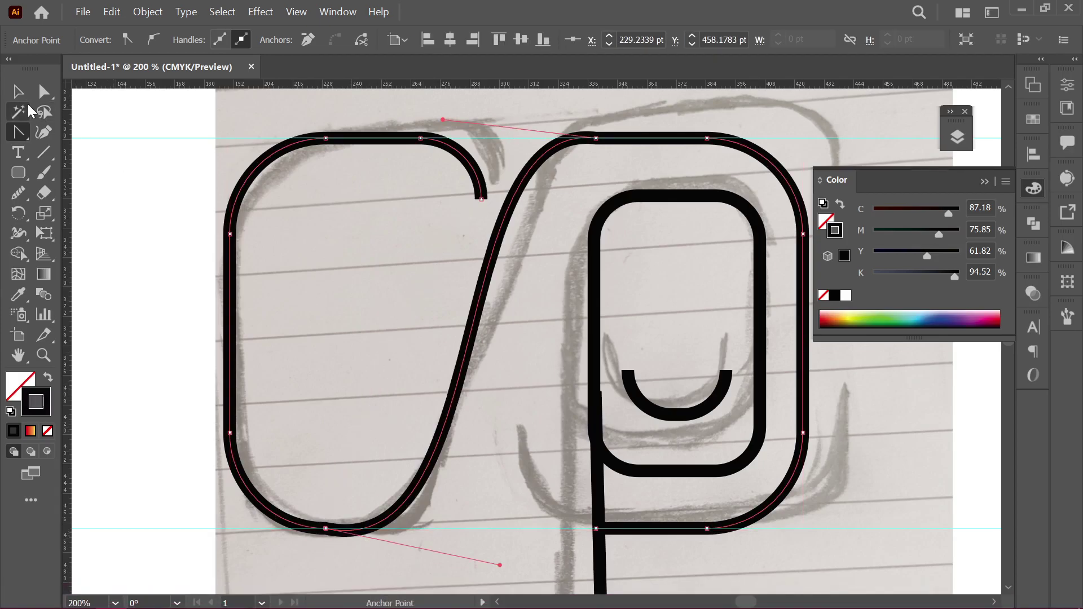
key(v)
click(347, 357)
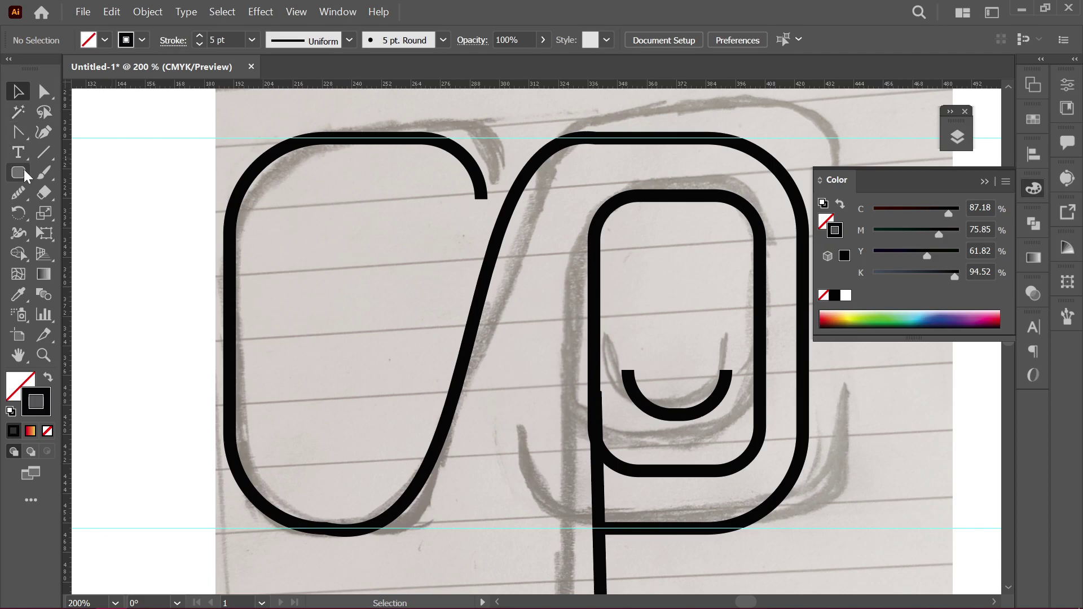
key(shift+c)
Step: Pull a curve handle out of the bottom anchor and select the C-and-P stroke
drag(325, 529, 549, 530)
key(v)
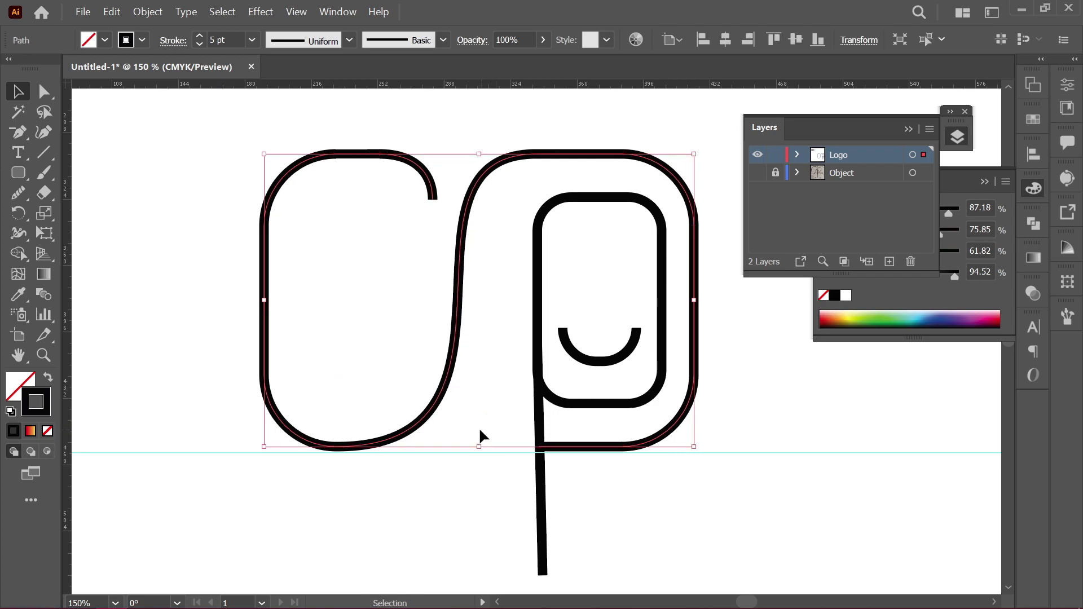
key(ctrl+shift+a)
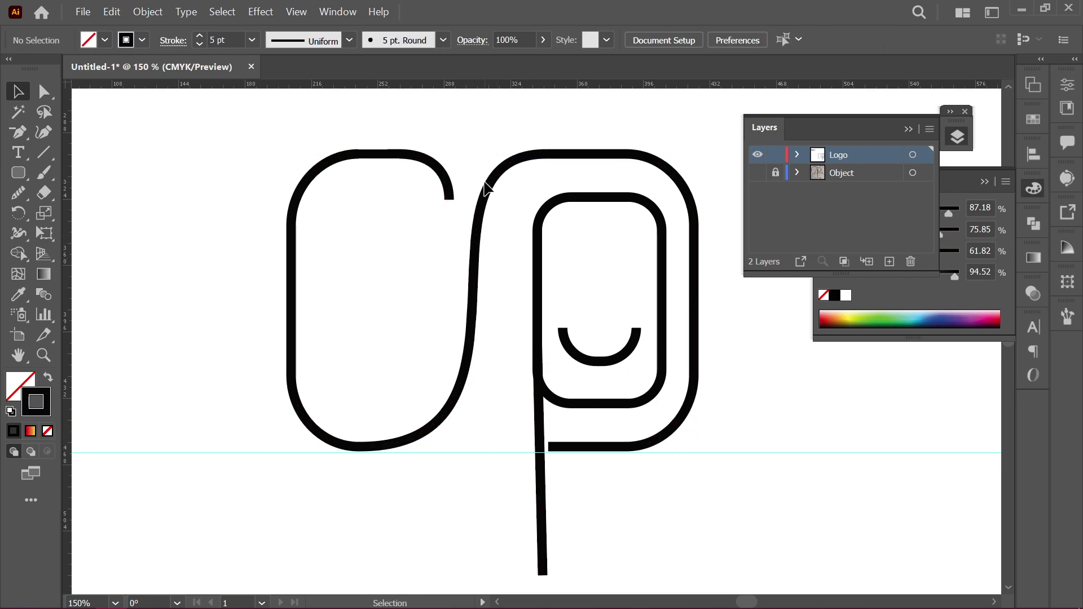
click(486, 188)
Step: Add an anchor on the connecting stroke and drag its handles to straighten it vertically
click(18, 134)
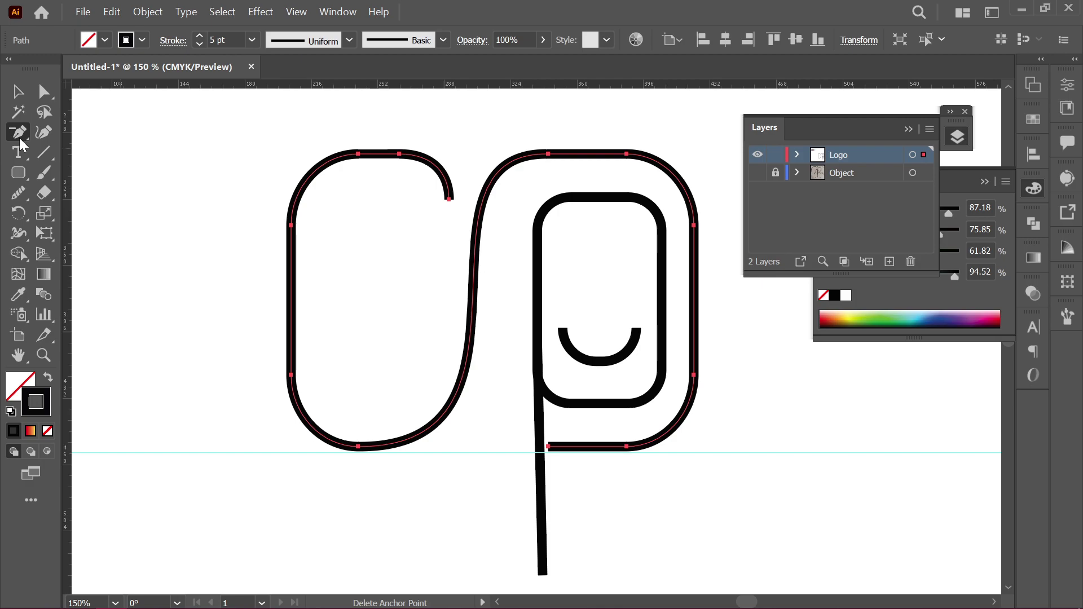
drag(20, 138, 84, 153)
click(483, 209)
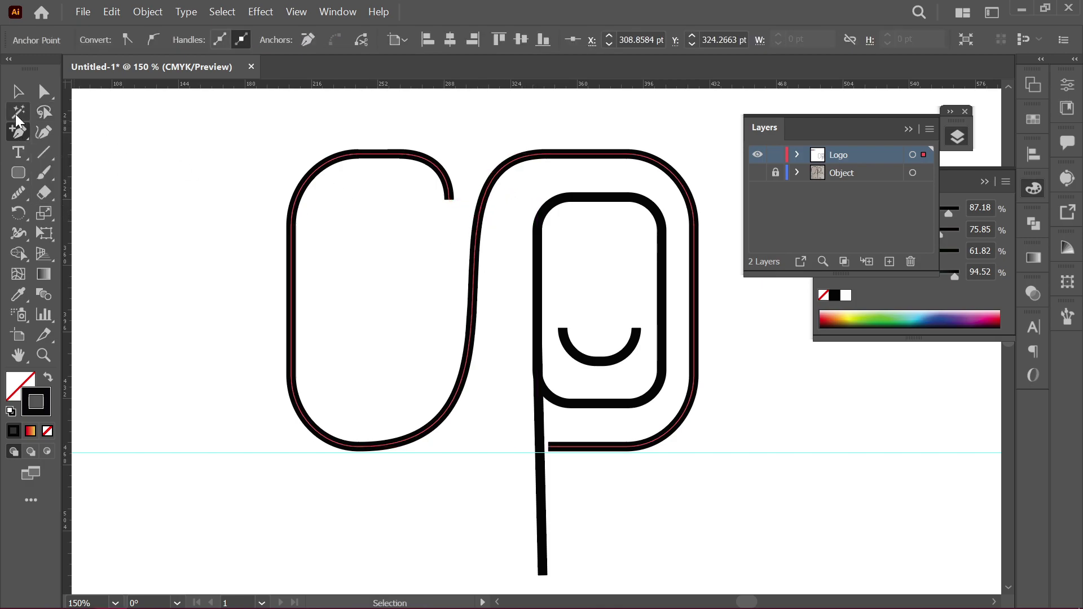
click(18, 91)
key(a)
click(483, 199)
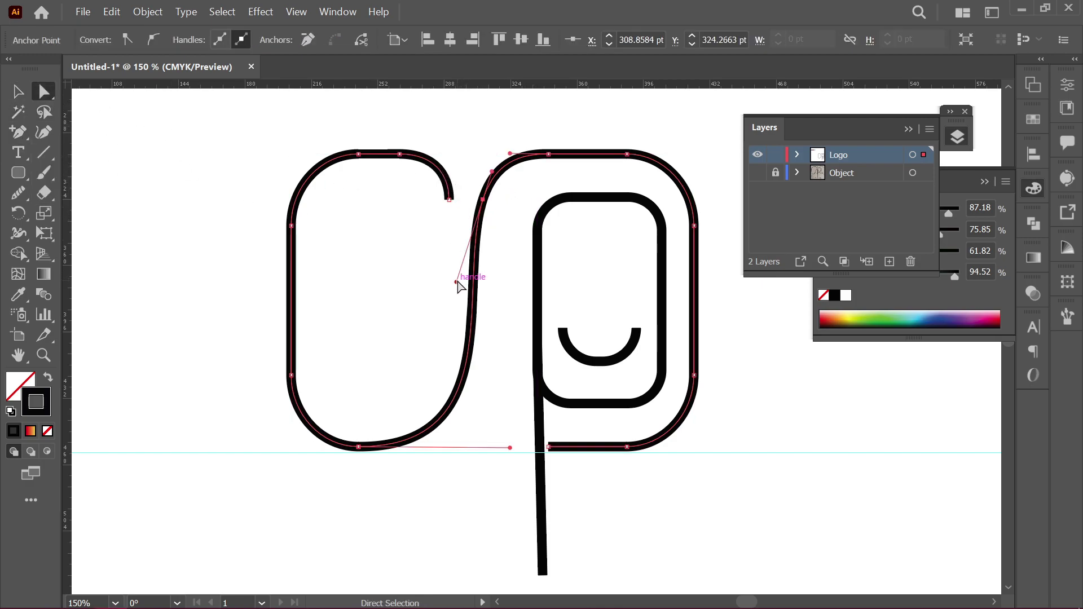
mouse_move(460, 278)
mouse_down()
mouse_move(477, 289)
mouse_move(489, 394)
mouse_up()
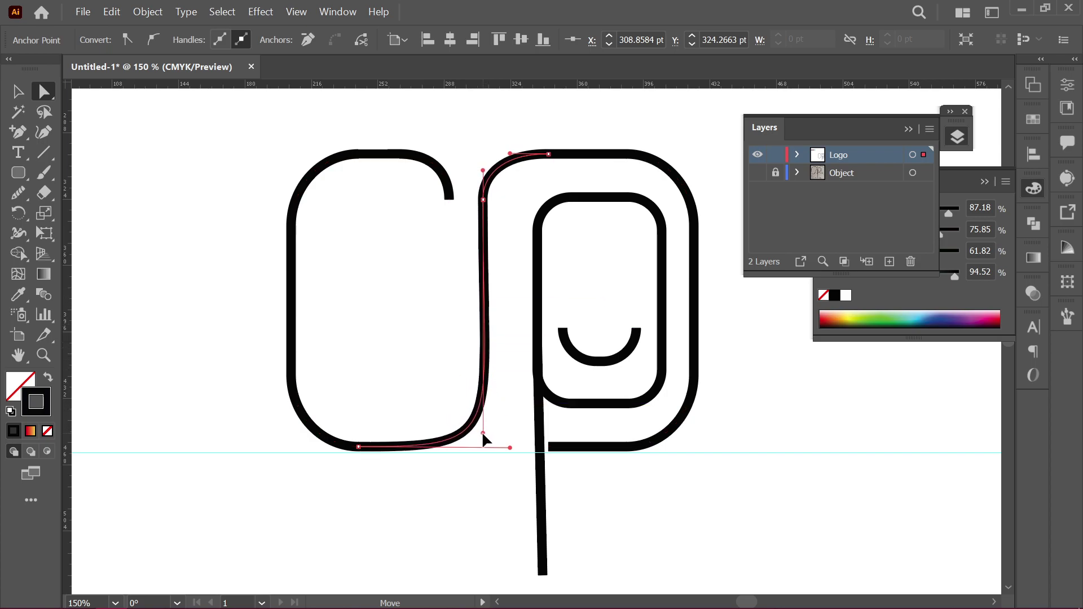
drag(489, 394, 472, 432)
click(496, 338)
click(485, 390)
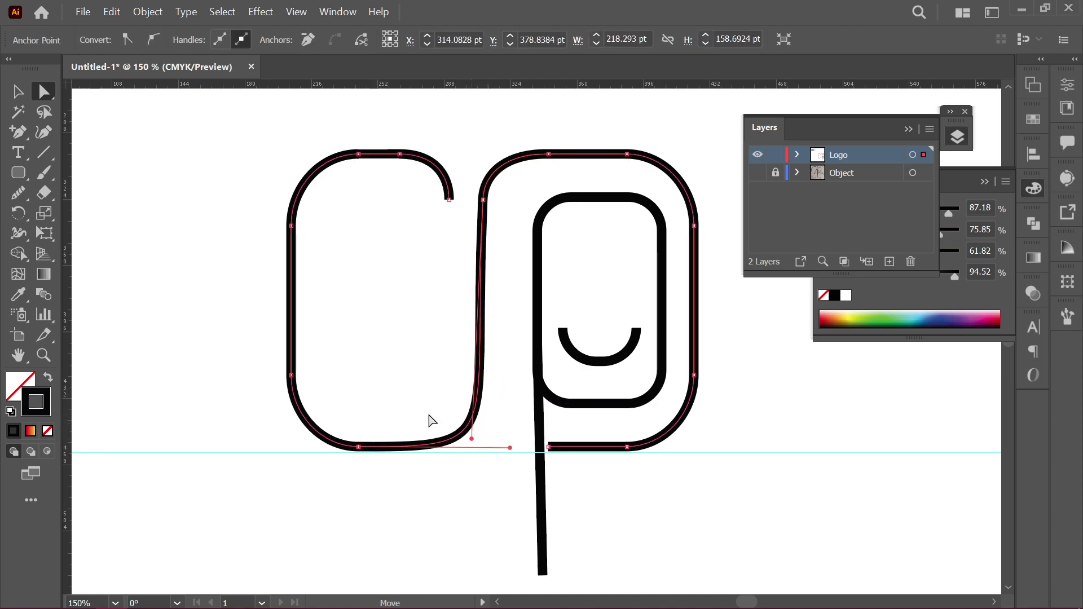
Step: Lengthen the C's lower-left curve handle to smooth its left corners
click(330, 427)
drag(292, 415, 293, 432)
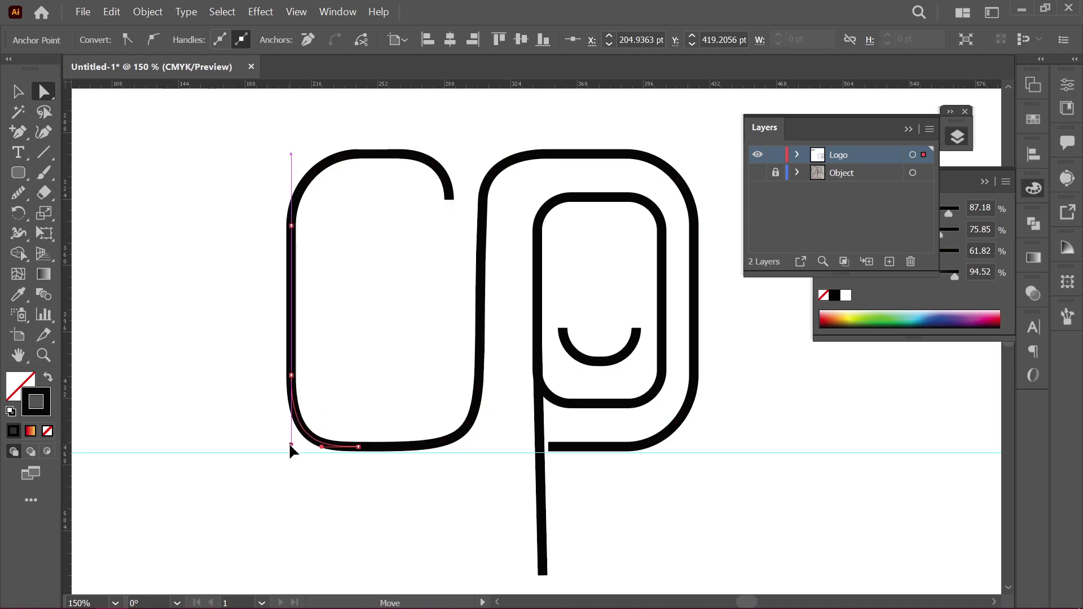
drag(270, 138, 339, 218)
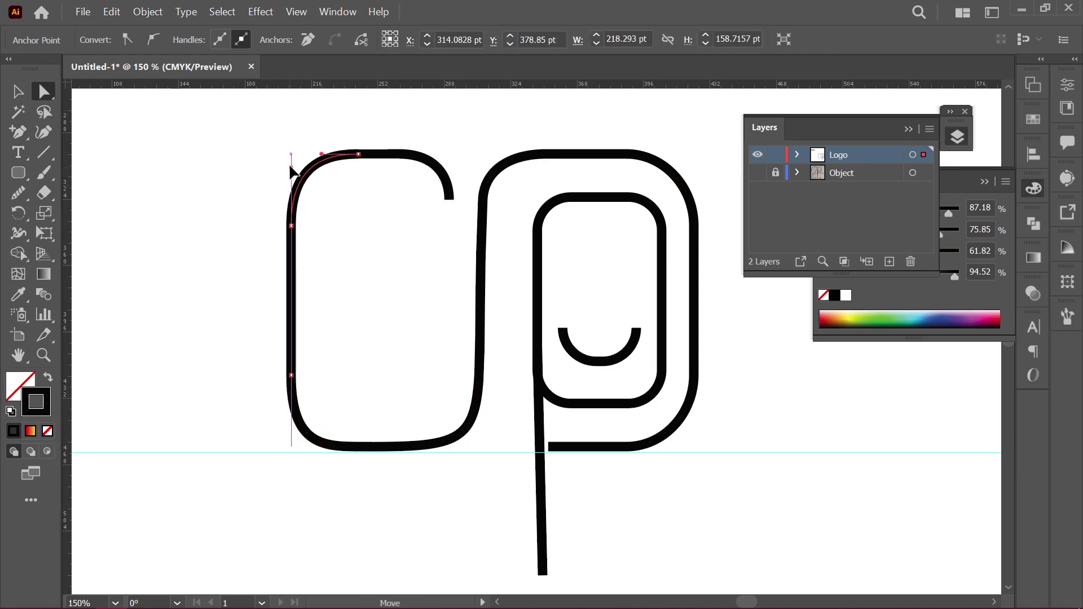
click(405, 270)
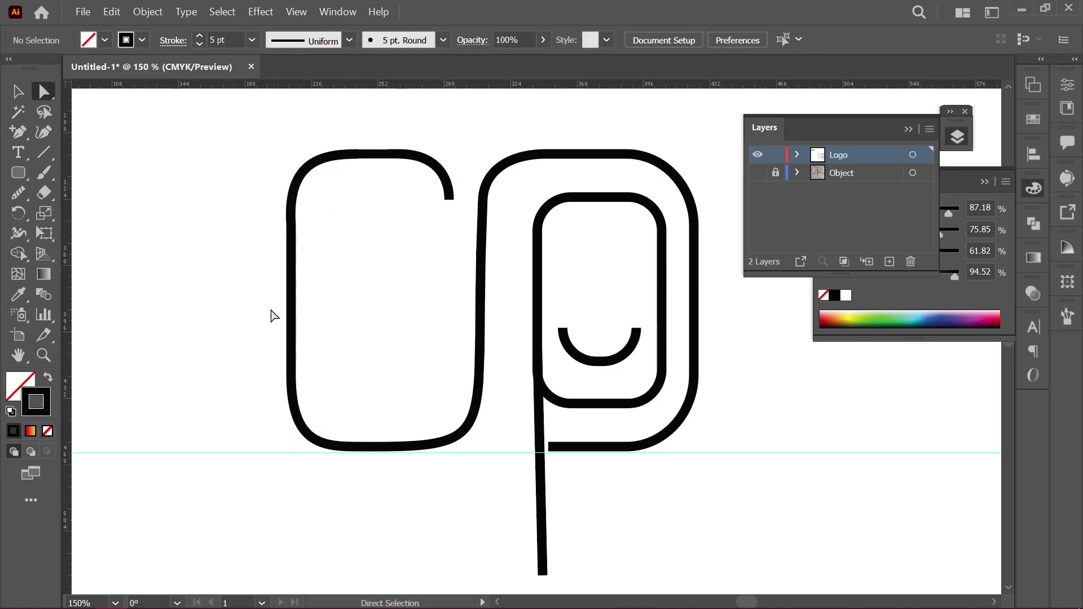
Step: Narrow the C by dragging its left bounding-box edge inward twice, then recentre the view
drag(230, 170, 448, 511)
key(v)
drag(291, 300, 320, 300)
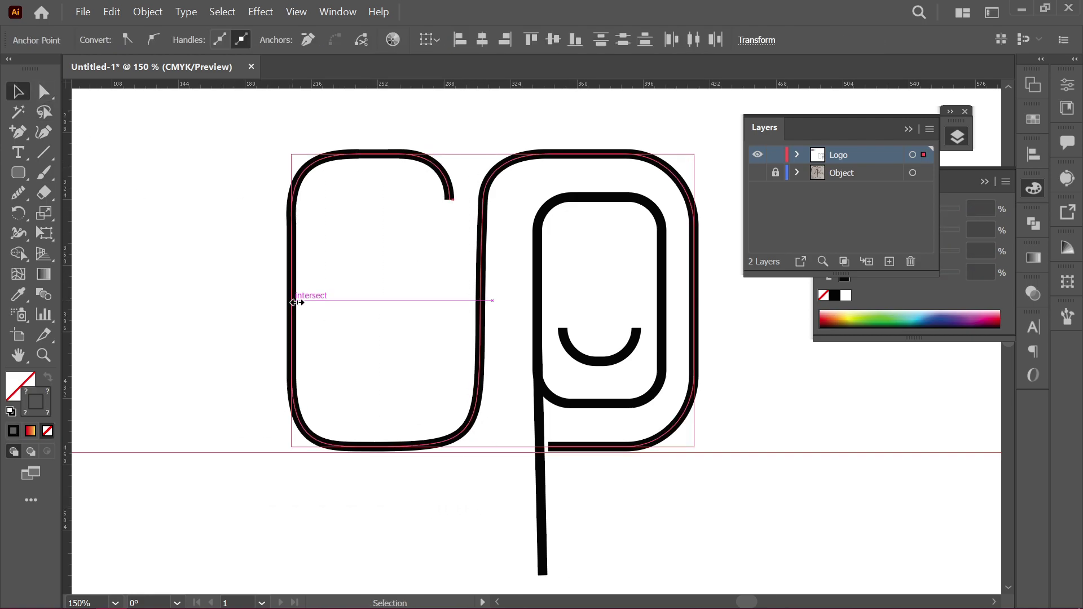
click(290, 300)
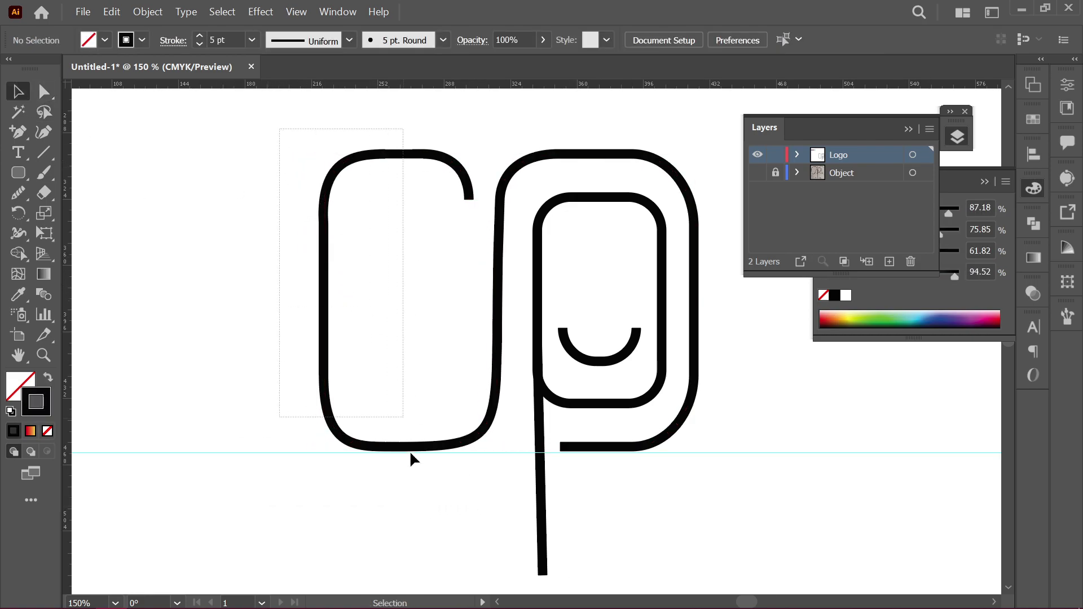
drag(281, 131, 411, 452)
drag(324, 297, 334, 299)
click(712, 420)
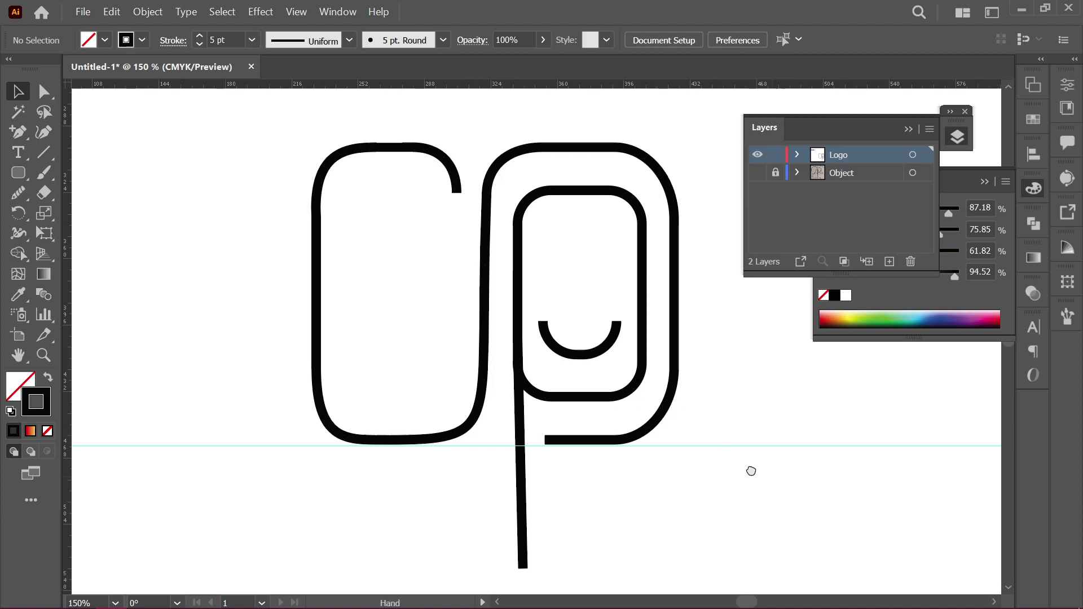
drag(752, 469, 638, 453)
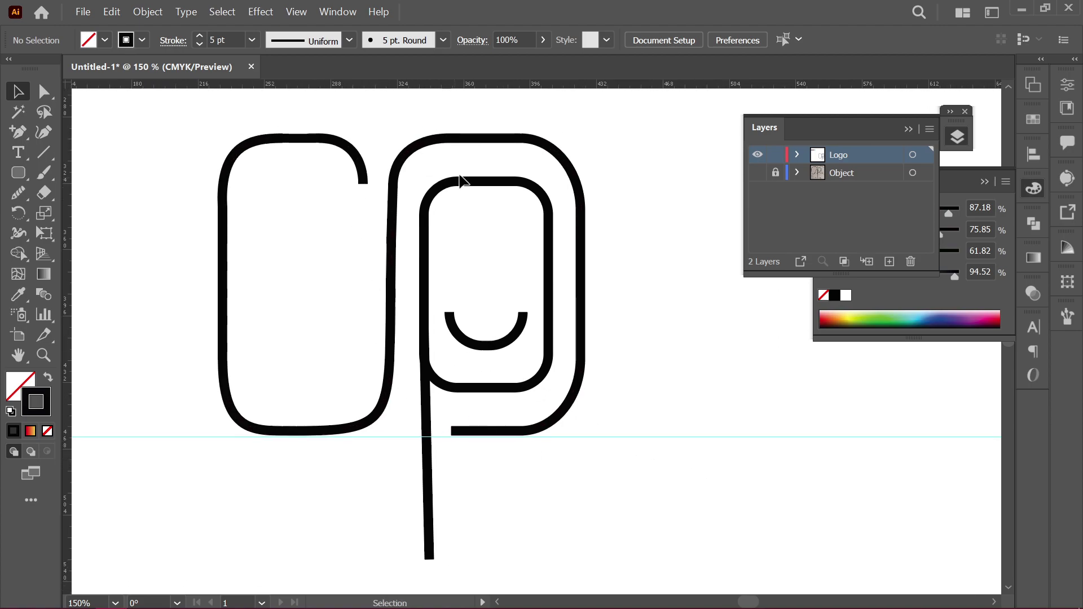
scroll(458, 181, up, 1)
Step: Draw a four-point button outline with the Pen tool on top of the P's arc
key(p)
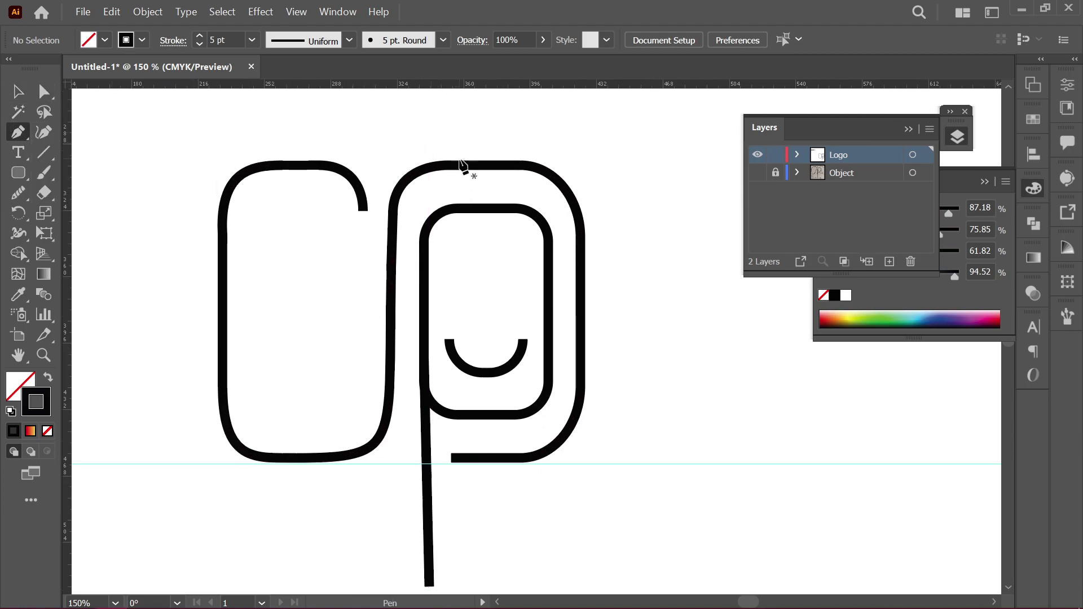
drag(466, 164, 467, 142)
click(466, 144)
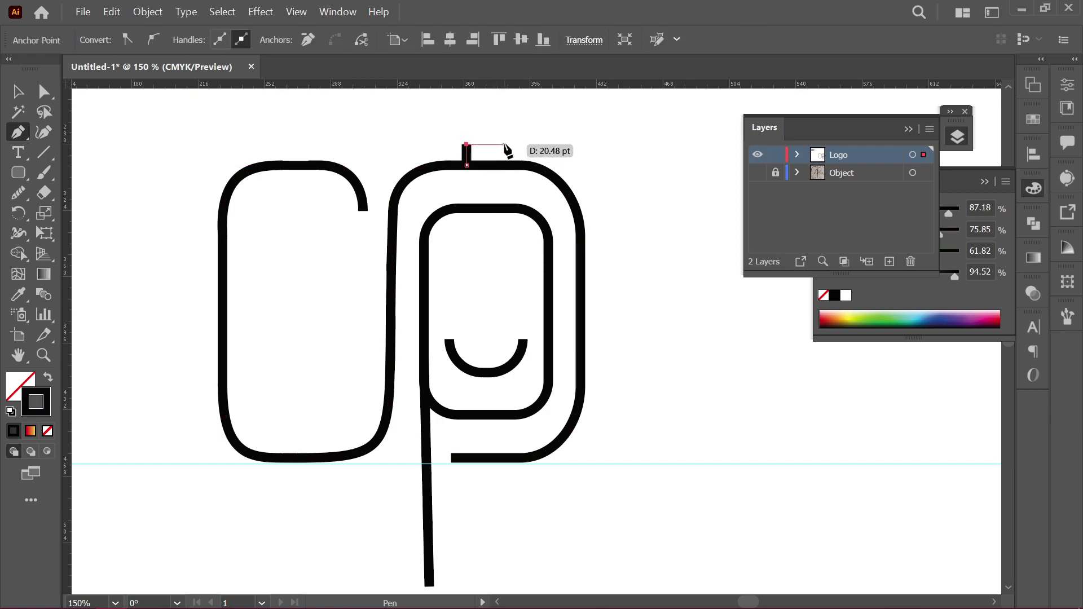
click(504, 144)
click(504, 164)
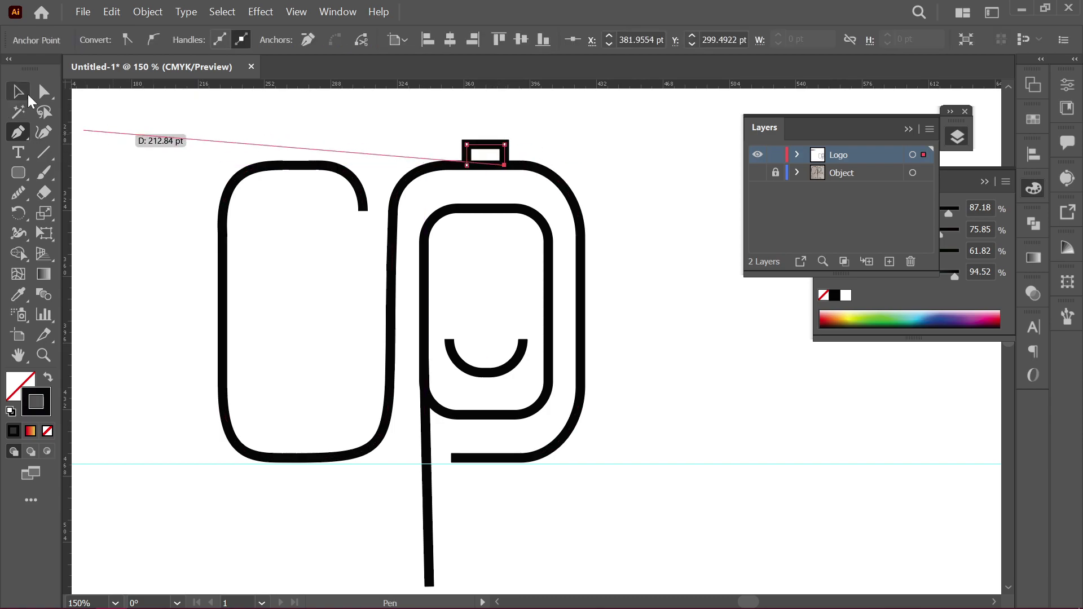
key(ctrl+shift+a)
key(v)
Step: Give the button path a 2 pt stroke weight
key(a)
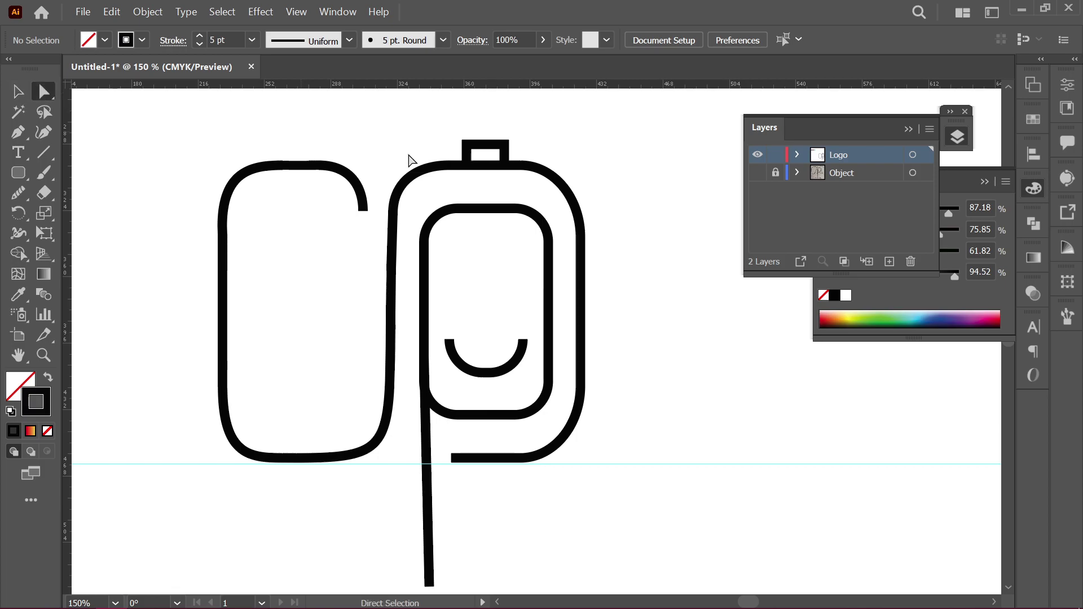
scroll(496, 162, up, 5)
click(340, 171)
key(v)
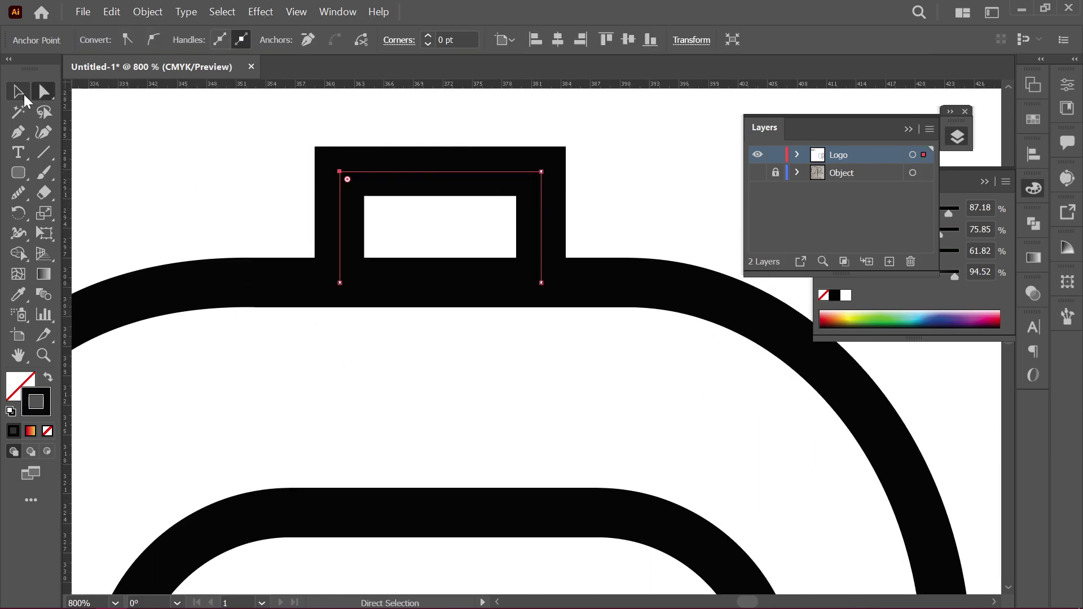
click(411, 188)
click(200, 44)
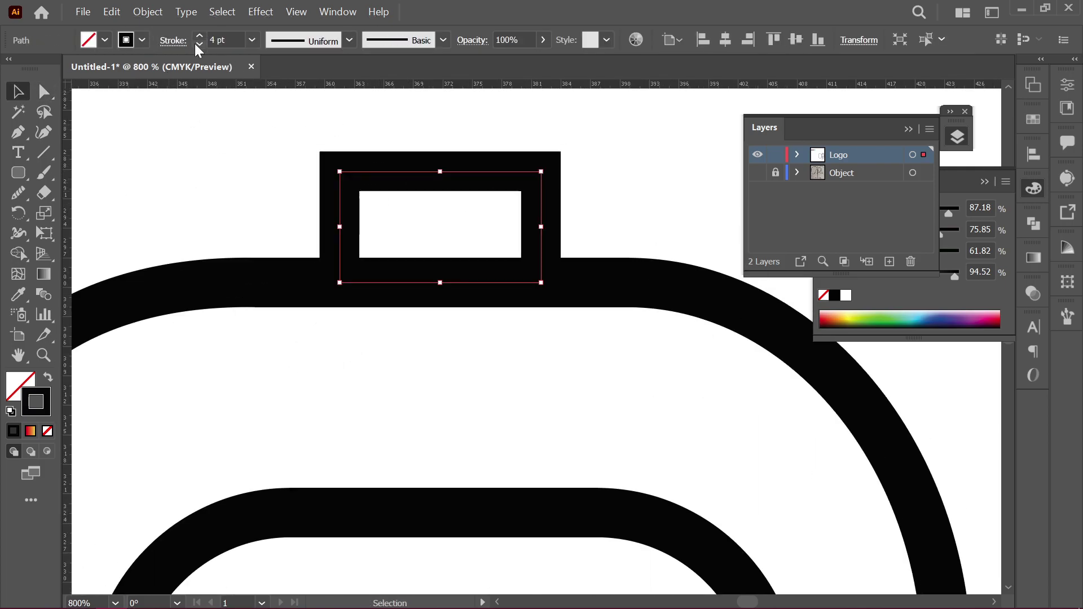
click(200, 44)
Step: Round the button's top corners by dragging its live corner widgets
click(282, 137)
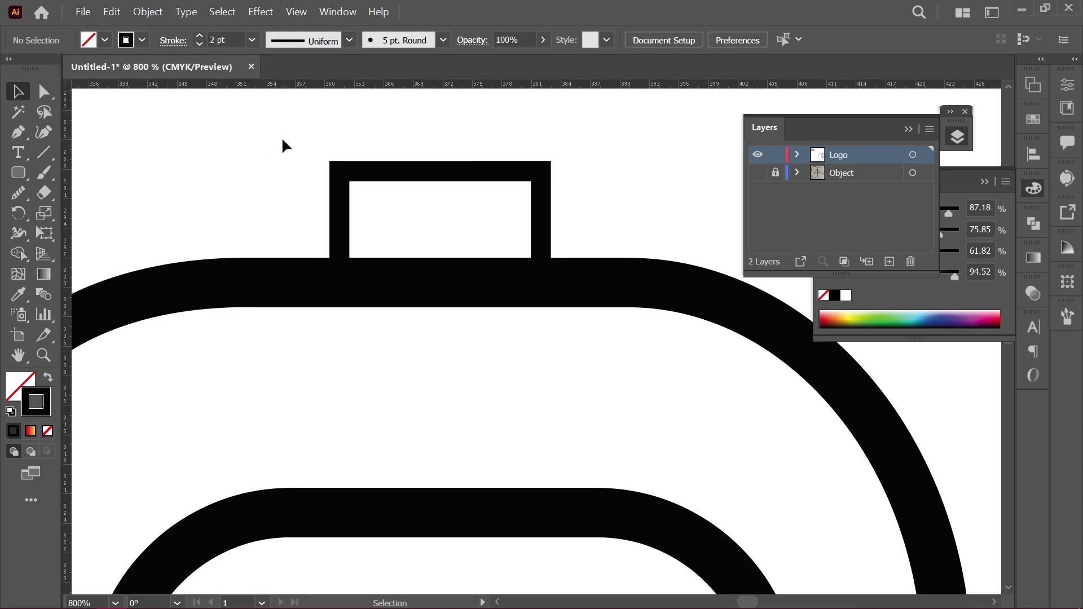
click(345, 172)
click(44, 92)
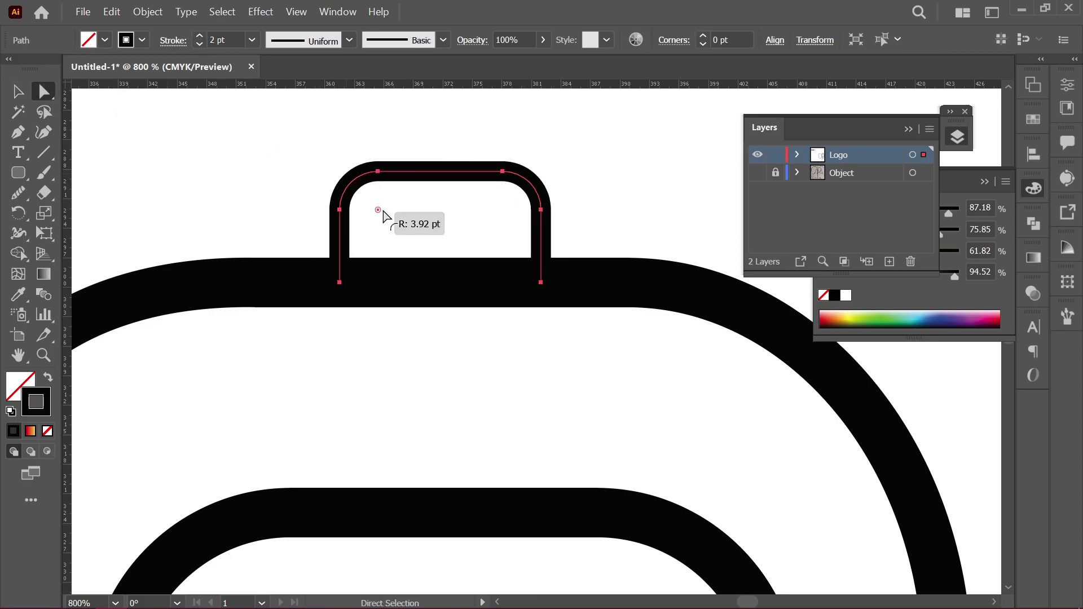
drag(346, 175, 395, 226)
key(ctrl+shift+a)
key(ctrl+0)
Step: Widen the button to the left and right using its bounding-box handles
scroll(536, 175, up, 4)
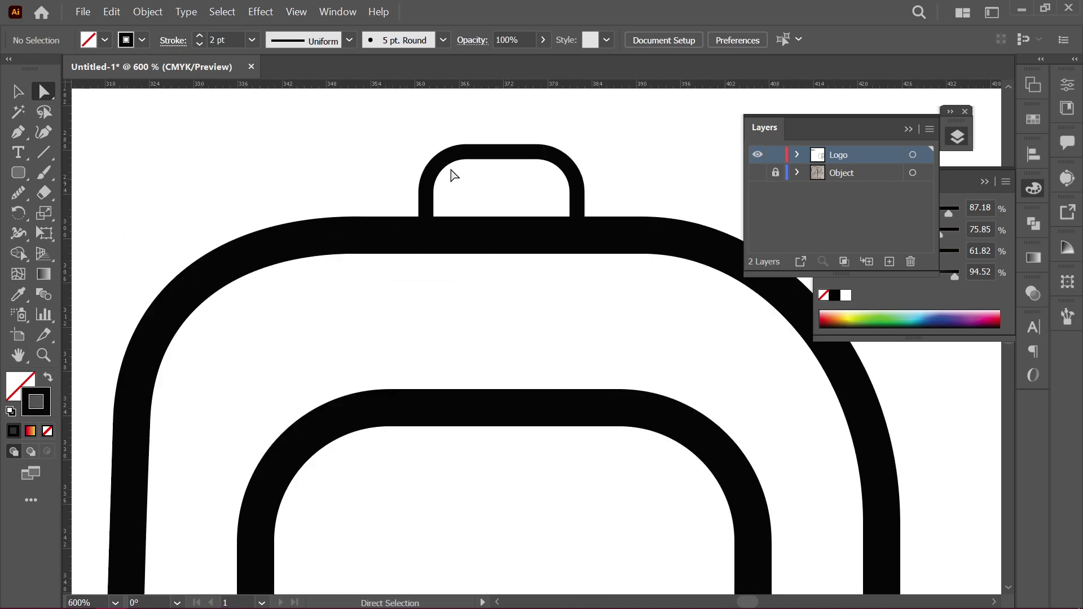
click(445, 169)
click(17, 91)
drag(428, 193, 390, 193)
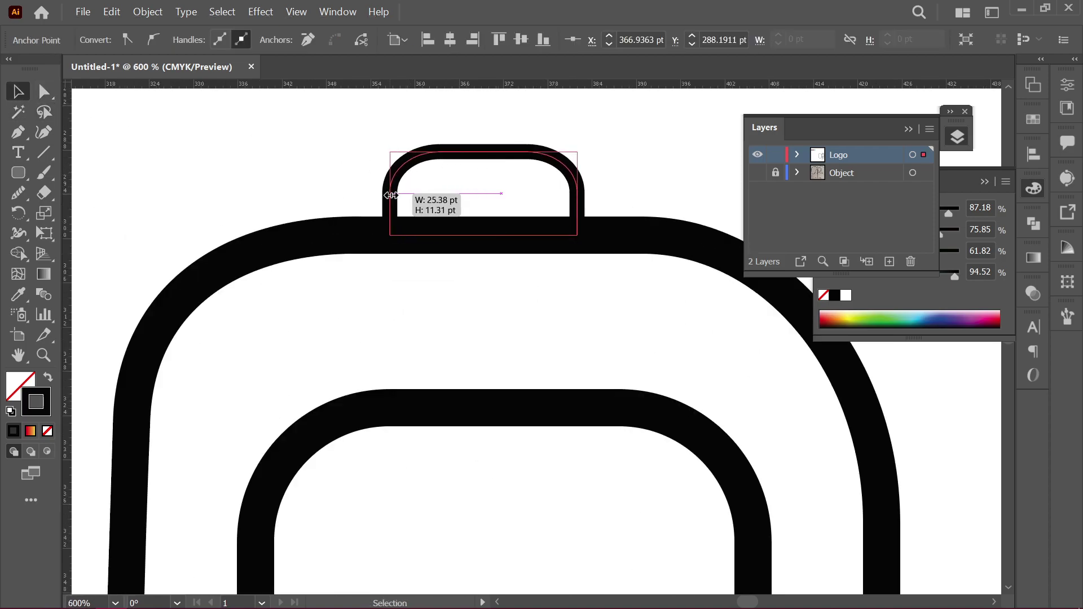
drag(577, 193, 615, 200)
key(ctrl+shift+a)
key(ctrl+0)
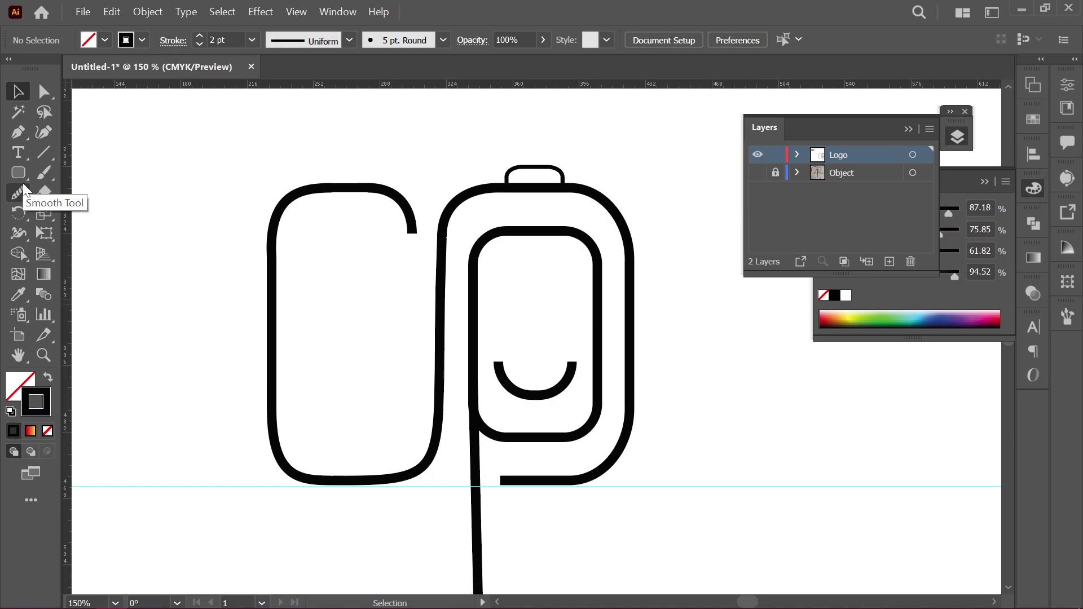
Step: Draw two diagonal lines, across the C's lower-left stroke and the top of the p
click(43, 152)
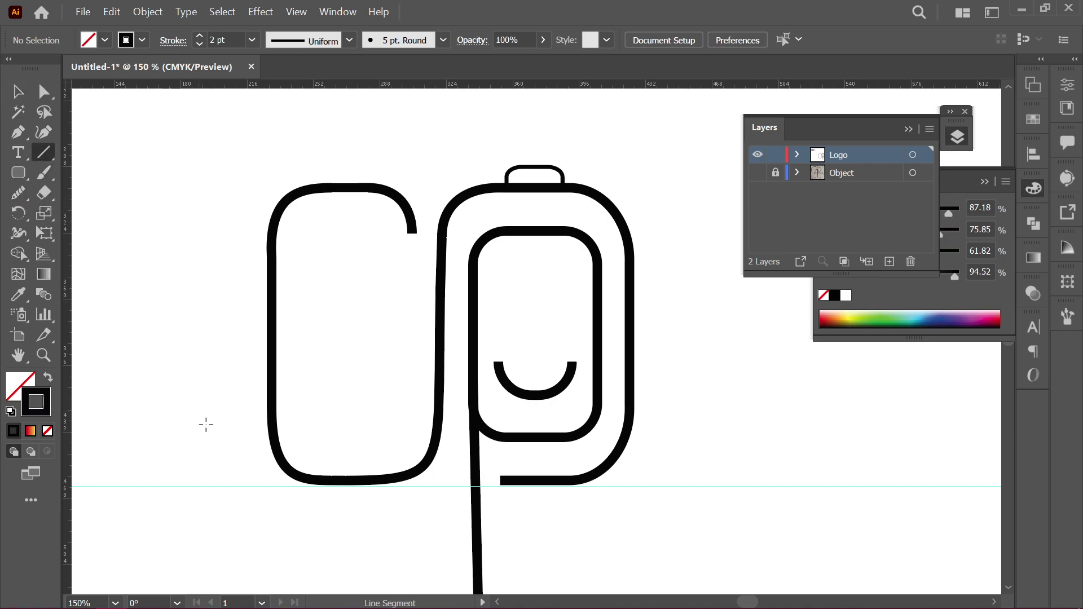
click(250, 426)
key(Escape)
drag(242, 436, 305, 391)
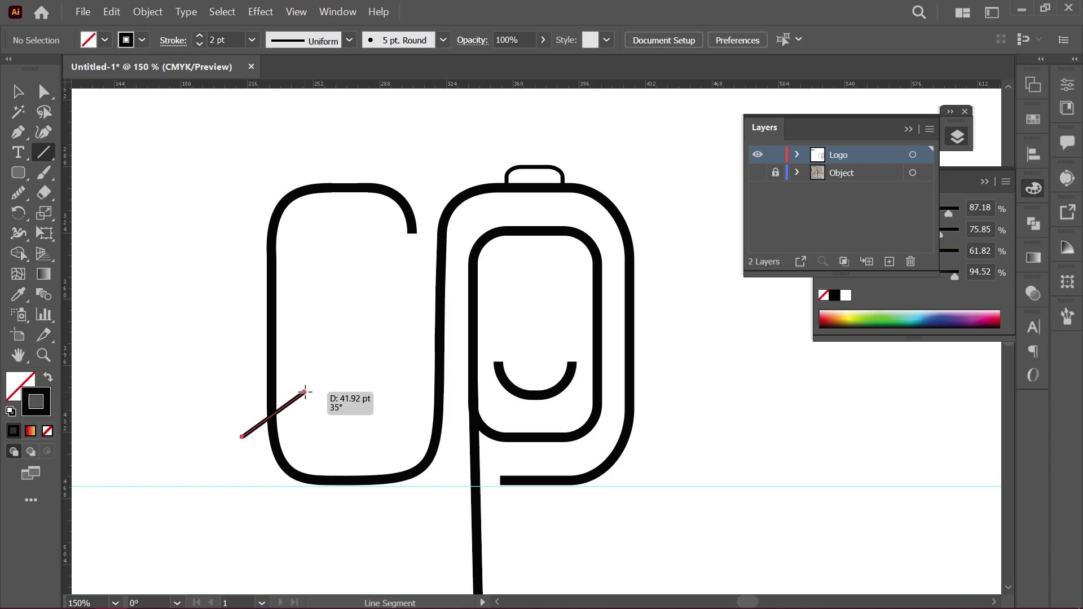
drag(305, 391, 306, 395)
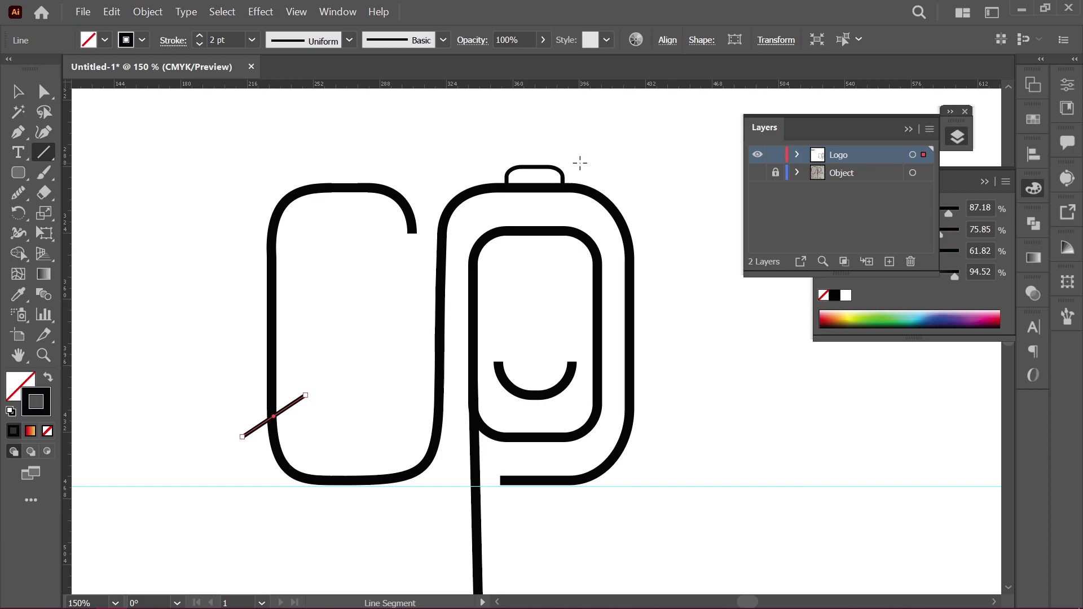
drag(485, 163, 529, 205)
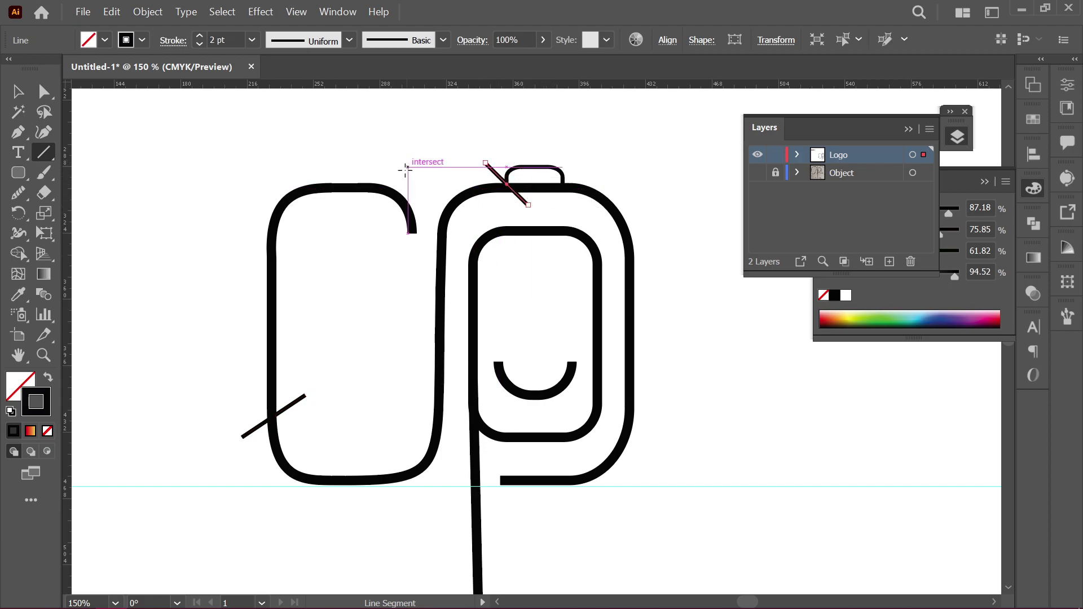
Step: Give both diagonal lines a 10 pt stroke, then deselect them
ctrl+click(291, 405)
ctrl+shift+click(495, 177)
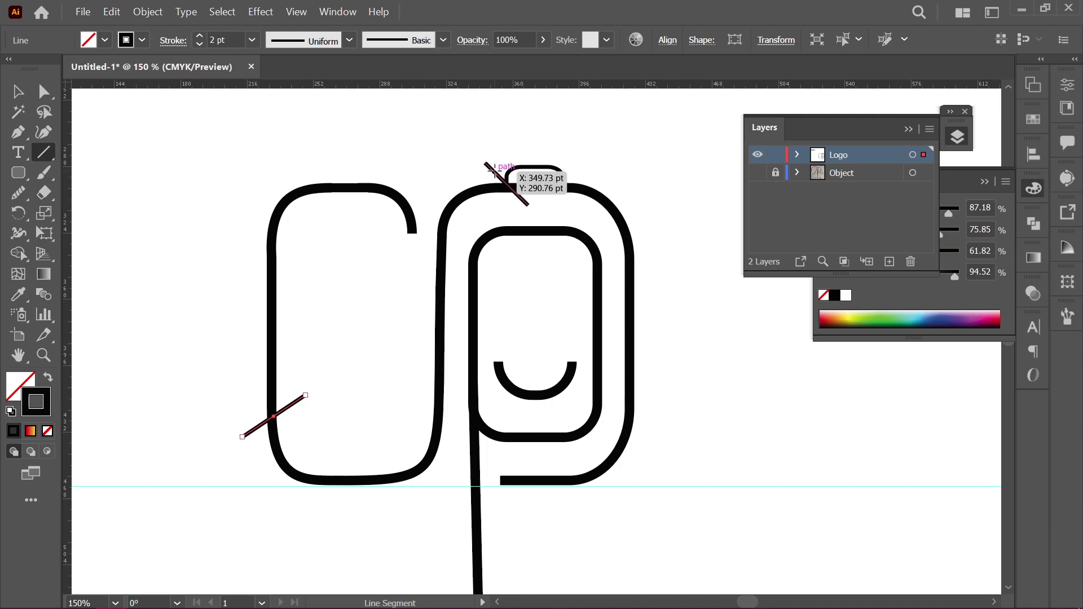
click(199, 35)
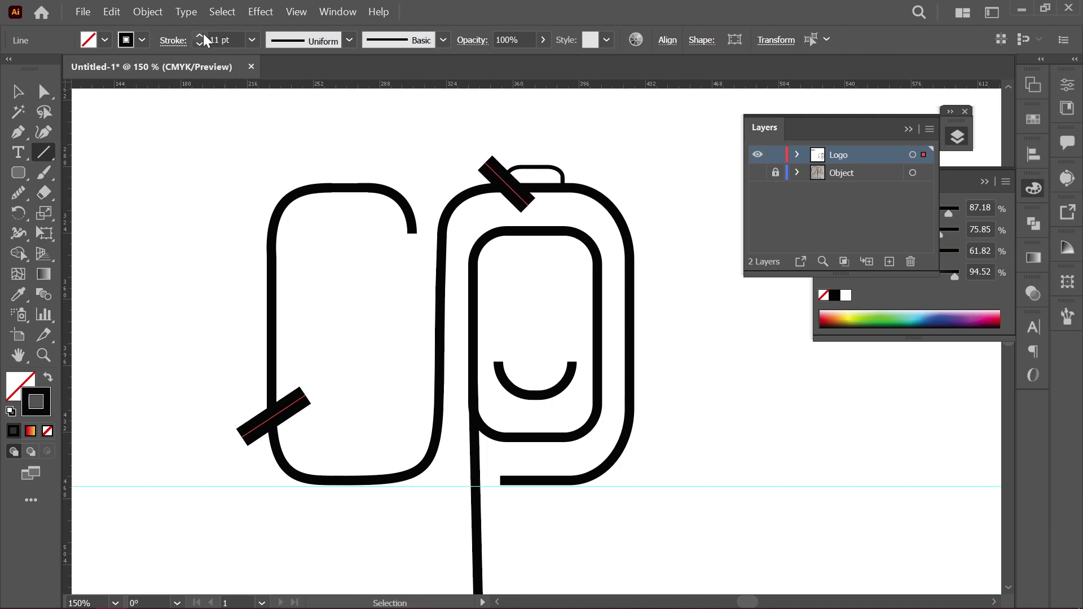
click(201, 44)
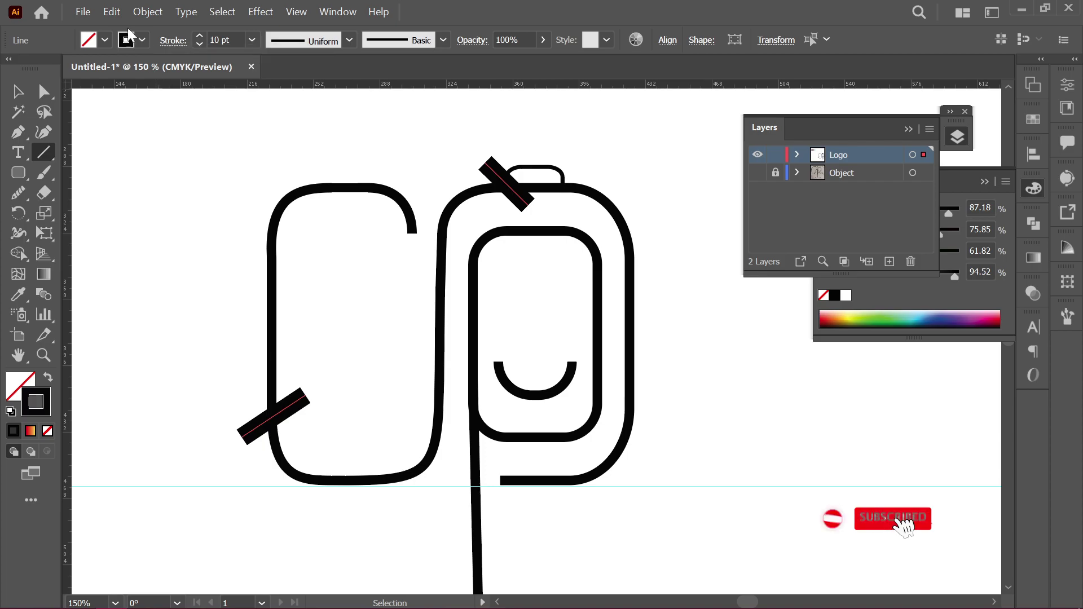
click(112, 12)
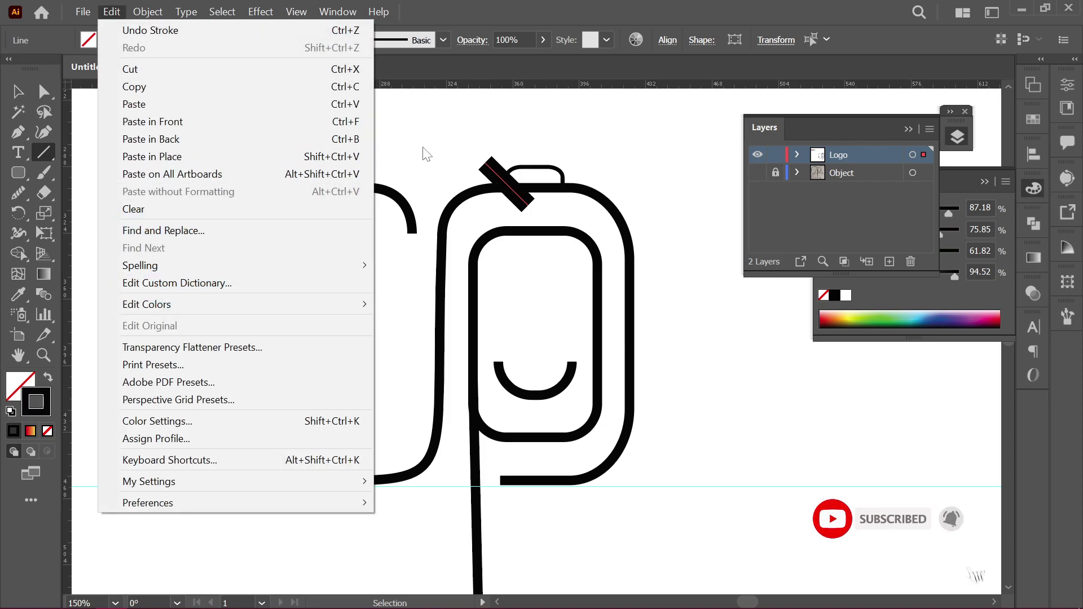
click(423, 170)
scroll(758, 450, down, 1)
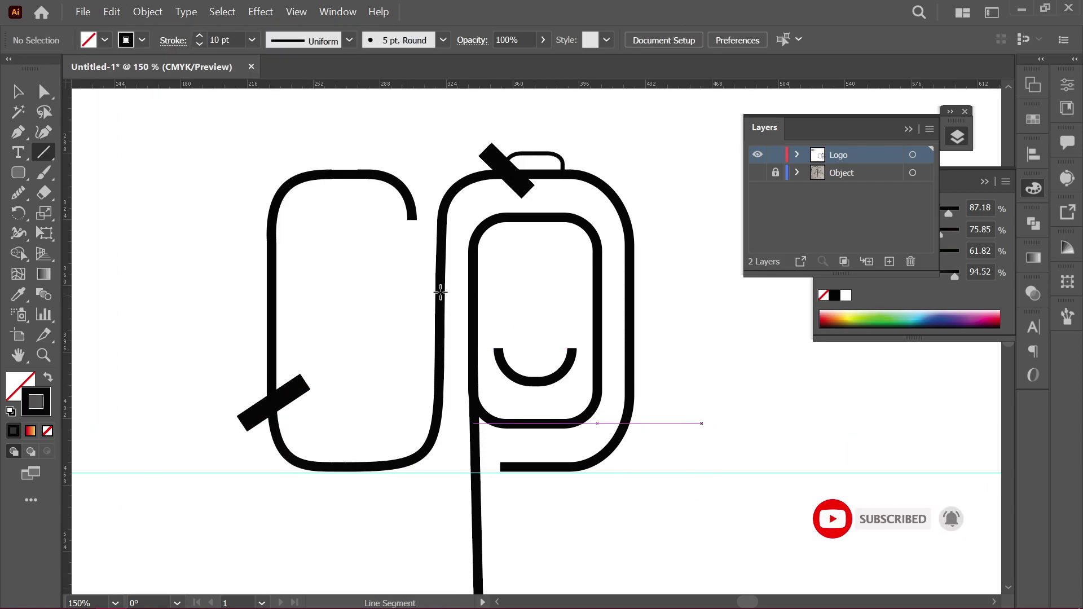
Step: Delete the Object reference layer along with its artwork
click(821, 176)
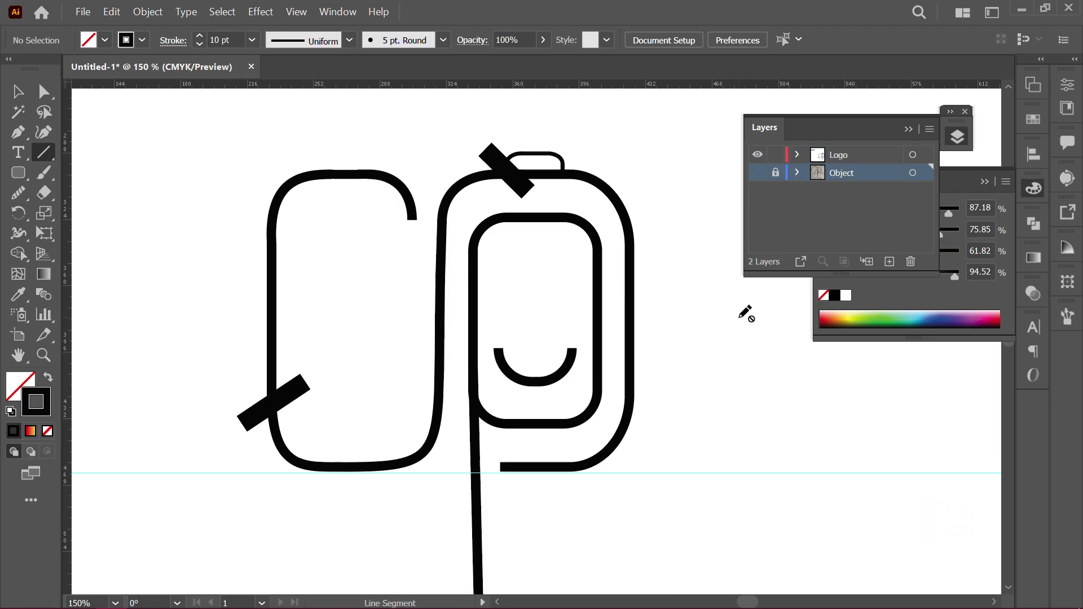
click(911, 261)
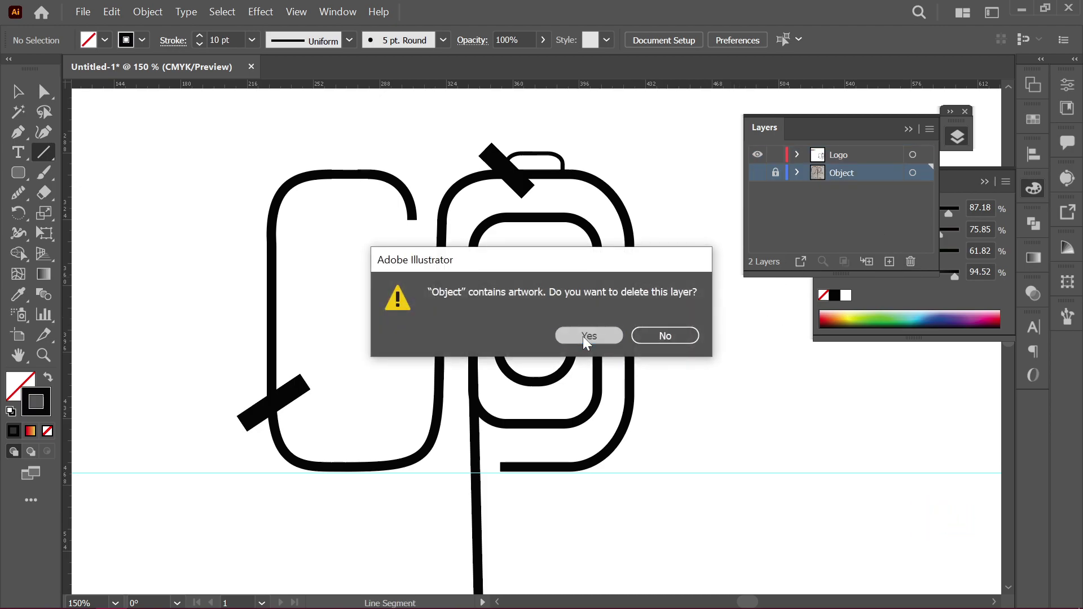
click(644, 334)
Step: Set every logo path's stroke weight to 10 pt
key(ctrl+a)
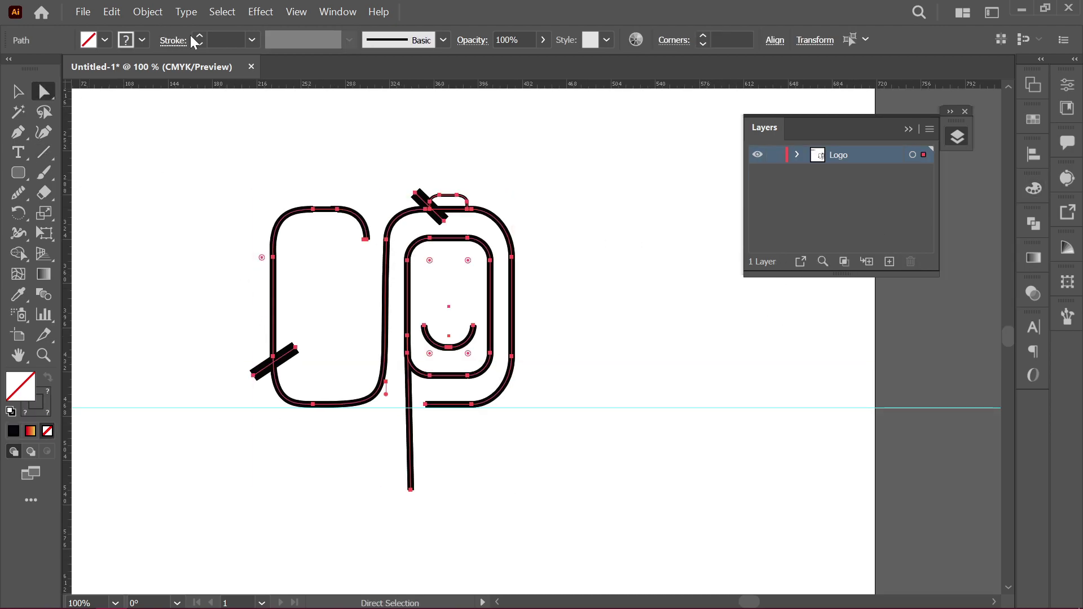
click(198, 35)
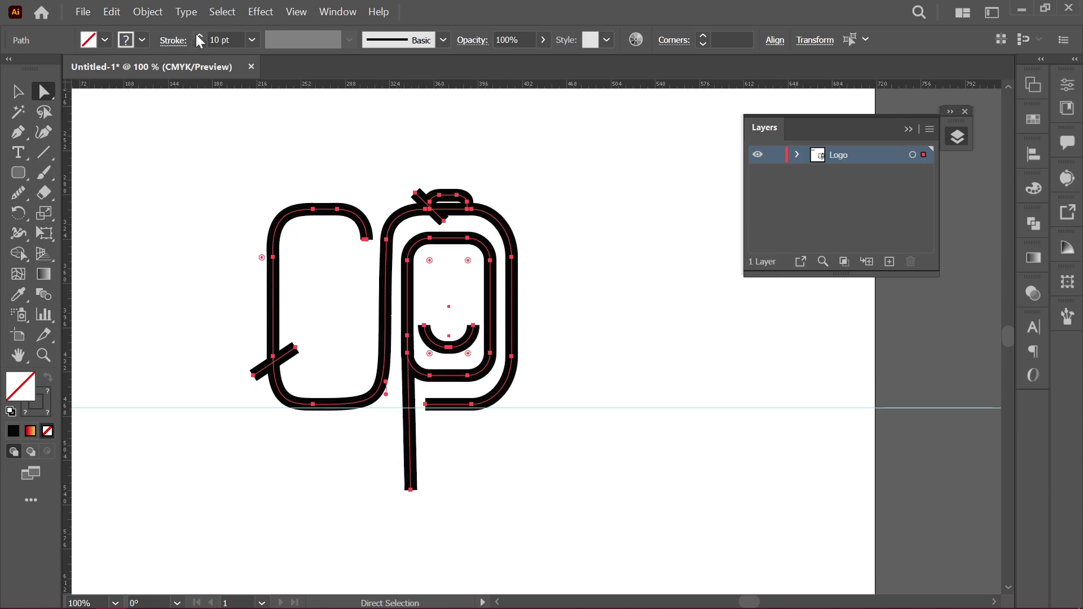
click(199, 36)
click(199, 36)
click(198, 44)
click(198, 44)
click(486, 188)
Step: Reduce the camera button's stroke to 5 pt, then select the whole logo
click(452, 200)
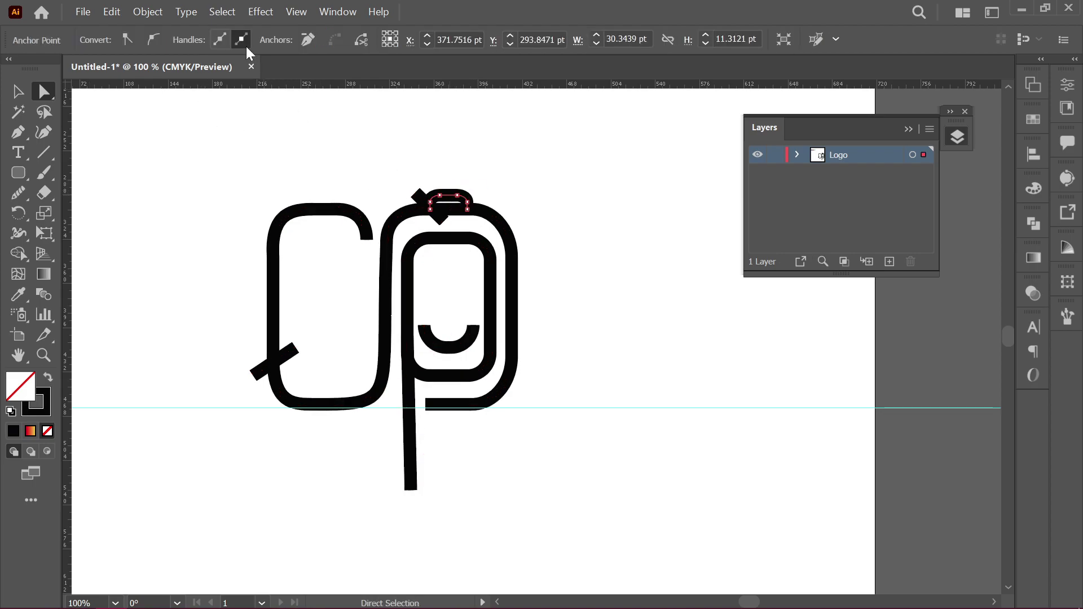
click(18, 91)
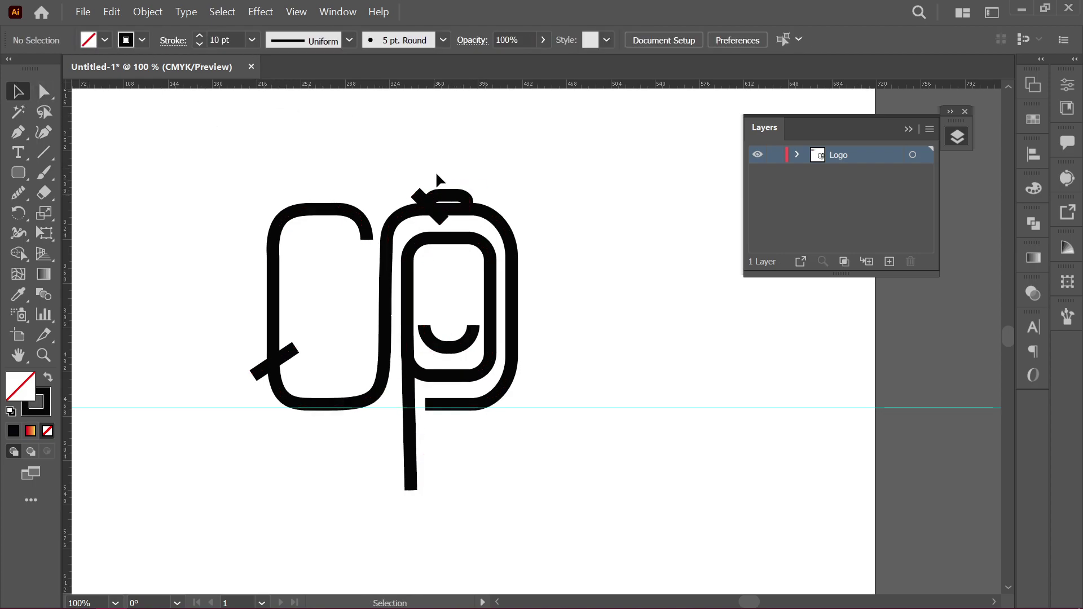
click(199, 44)
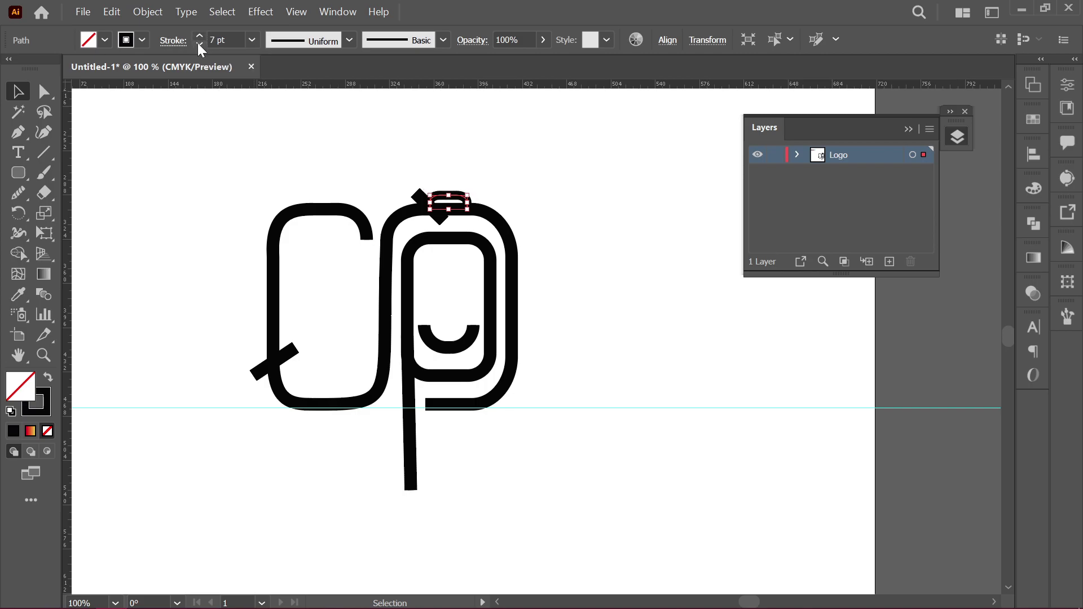
click(510, 175)
drag(230, 134, 602, 465)
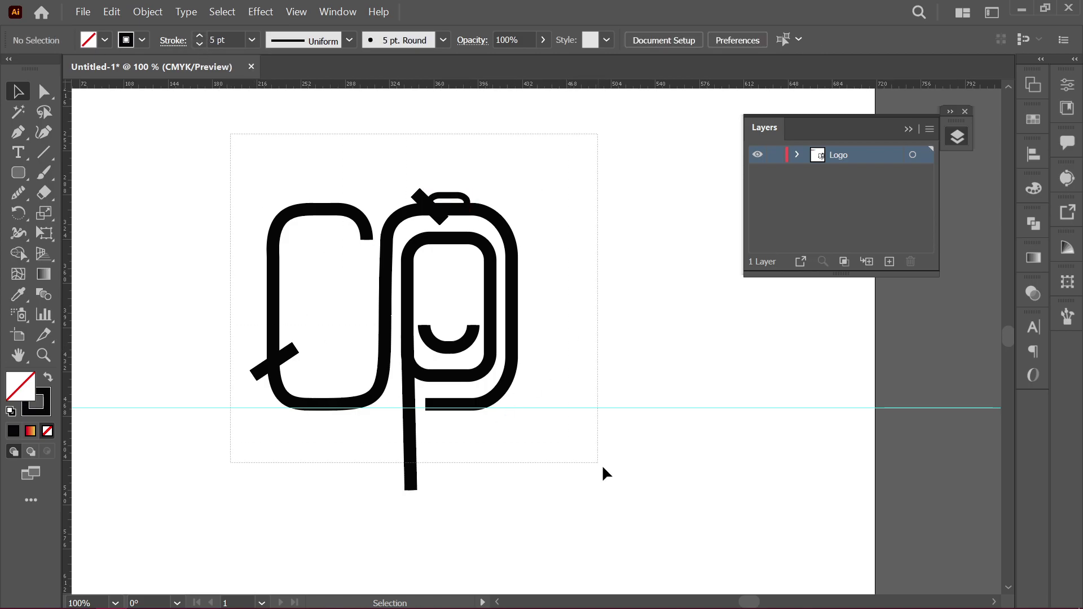
Step: Expand the logo strokes into outlined filled shapes
click(148, 11)
click(215, 201)
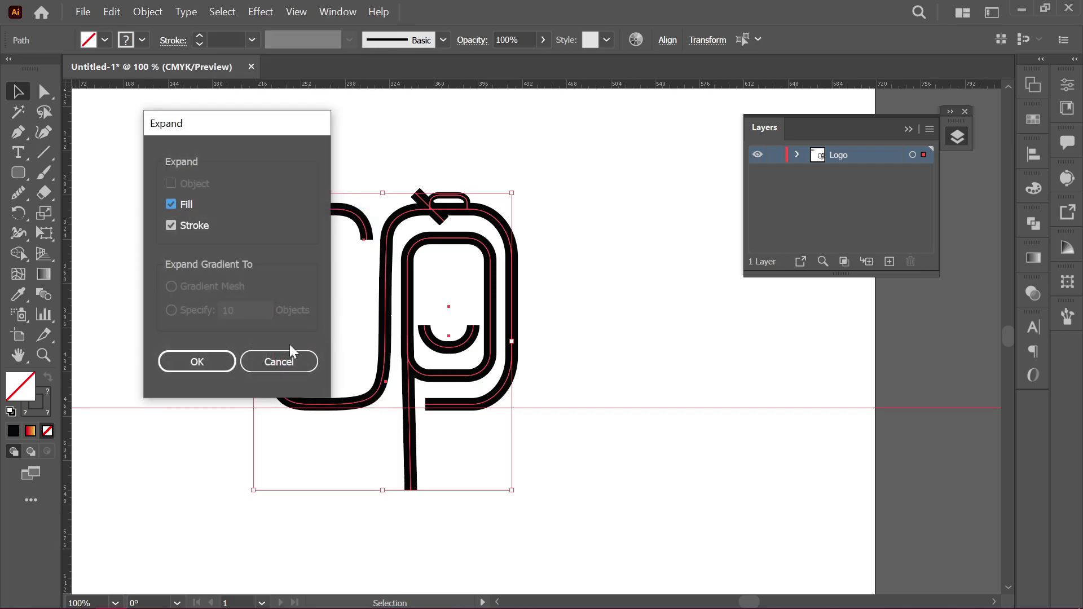
click(205, 358)
Step: Remove the small stroke piece at the top junction with Shape Builder, and set the fill to black
click(23, 258)
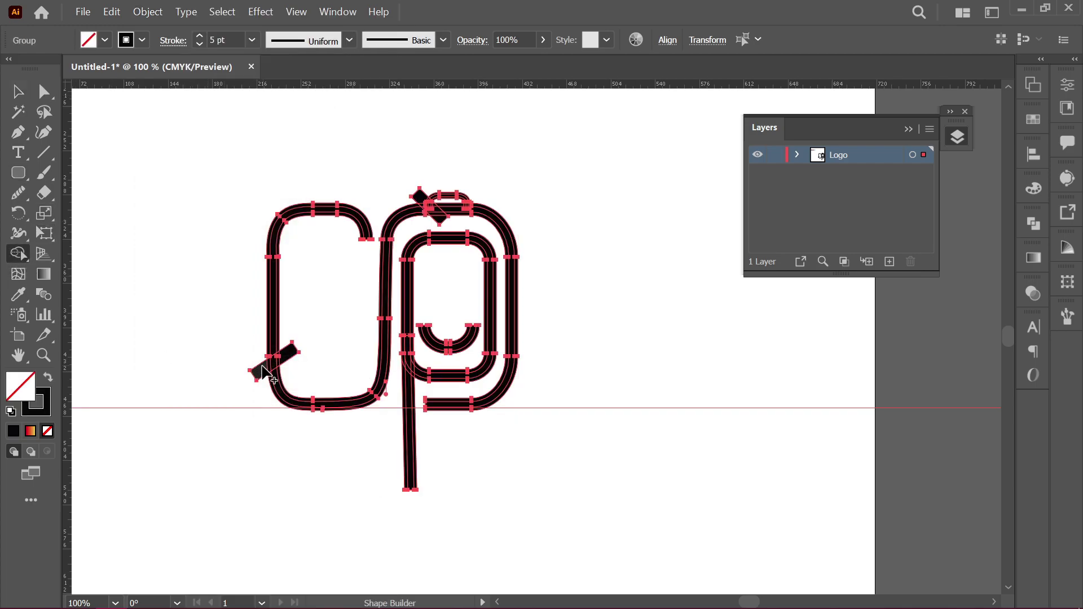
alt+click(432, 210)
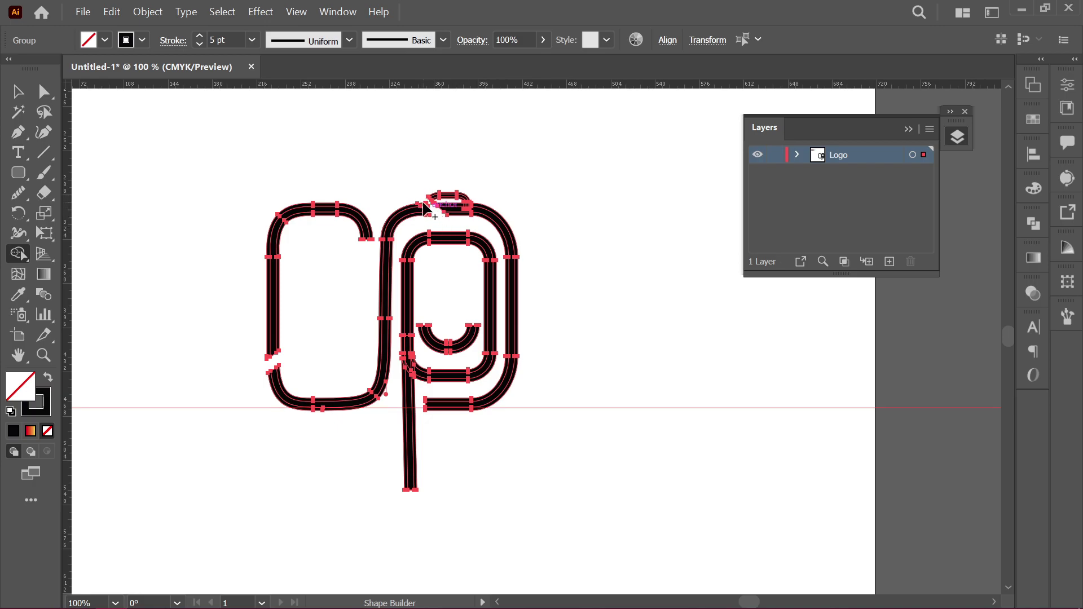
scroll(424, 204, up, 3)
scroll(427, 207, up, 3)
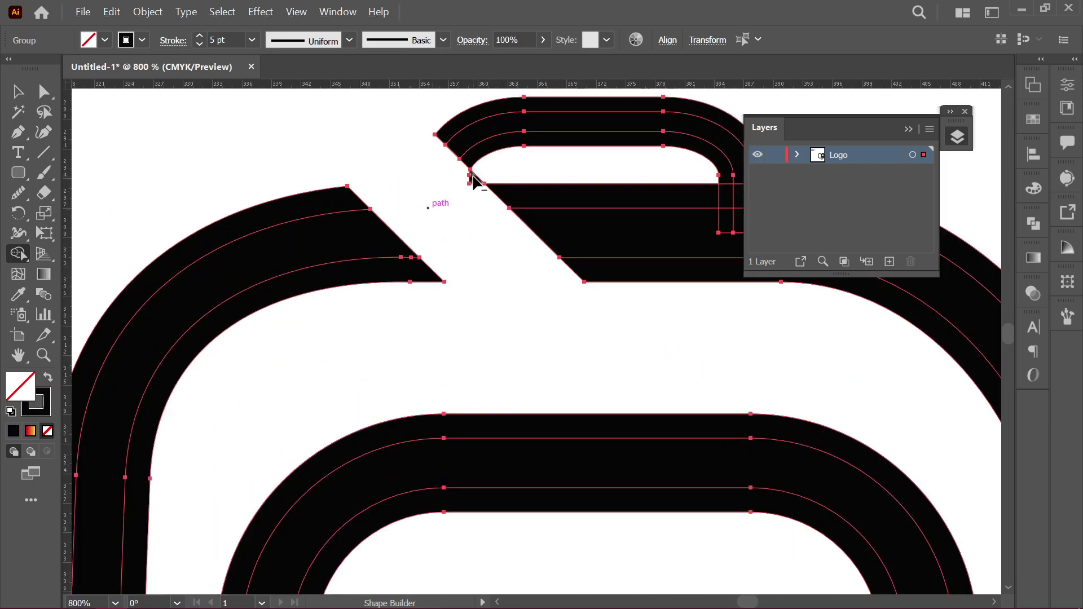
scroll(462, 198, down, 3)
scroll(452, 212, down, 2)
scroll(508, 257, up, 4)
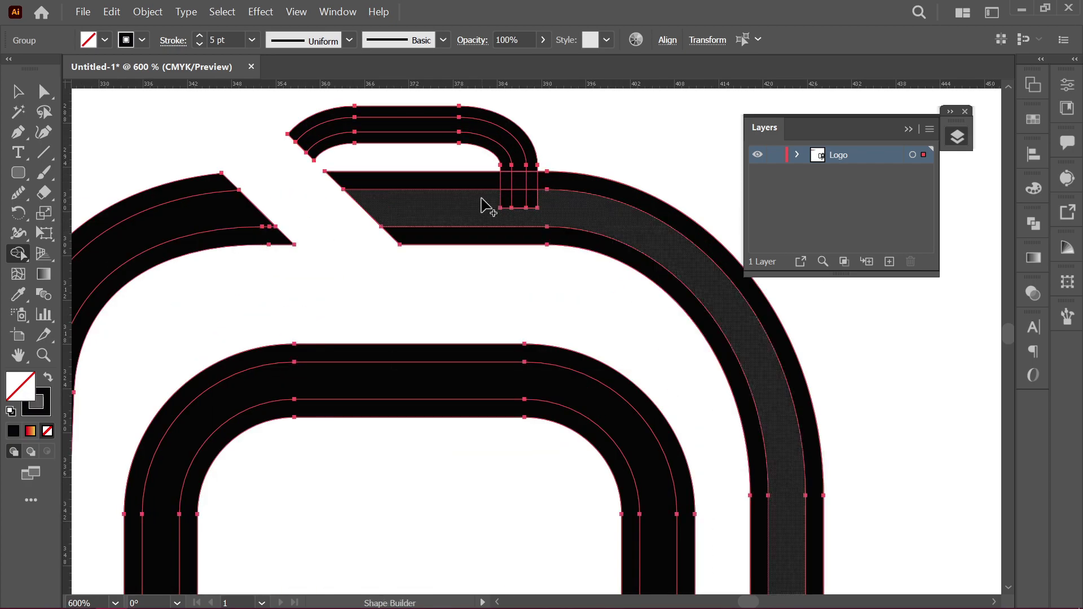
click(105, 40)
click(56, 72)
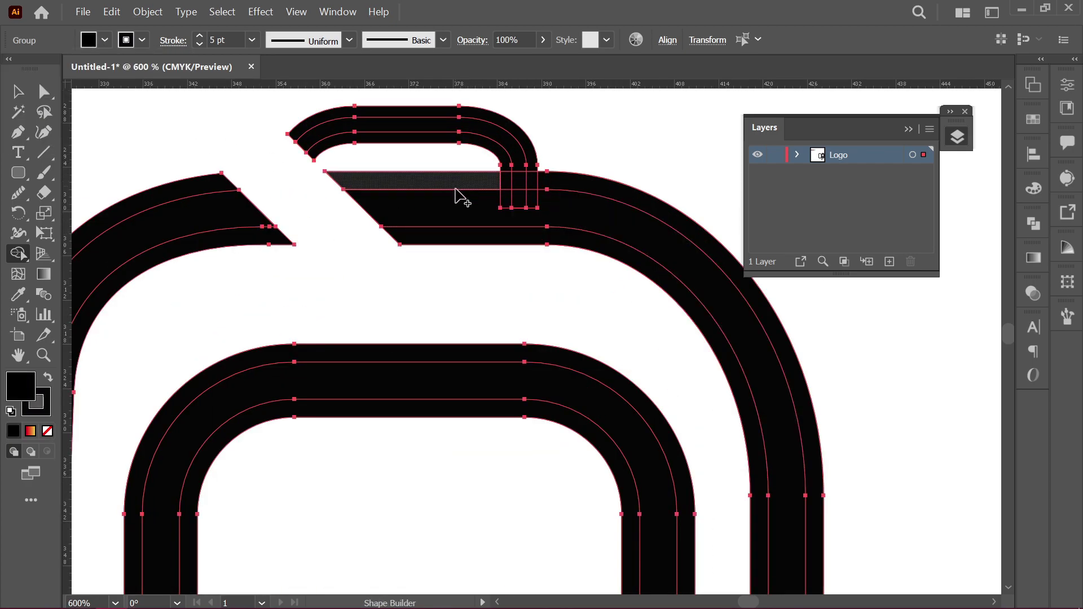
Step: Merge the top bar, arch pieces, inner band, semicircle band and left bar into solid black shapes
mouse_move(458, 196)
mouse_down()
mouse_move(545, 197)
mouse_move(525, 177)
mouse_up()
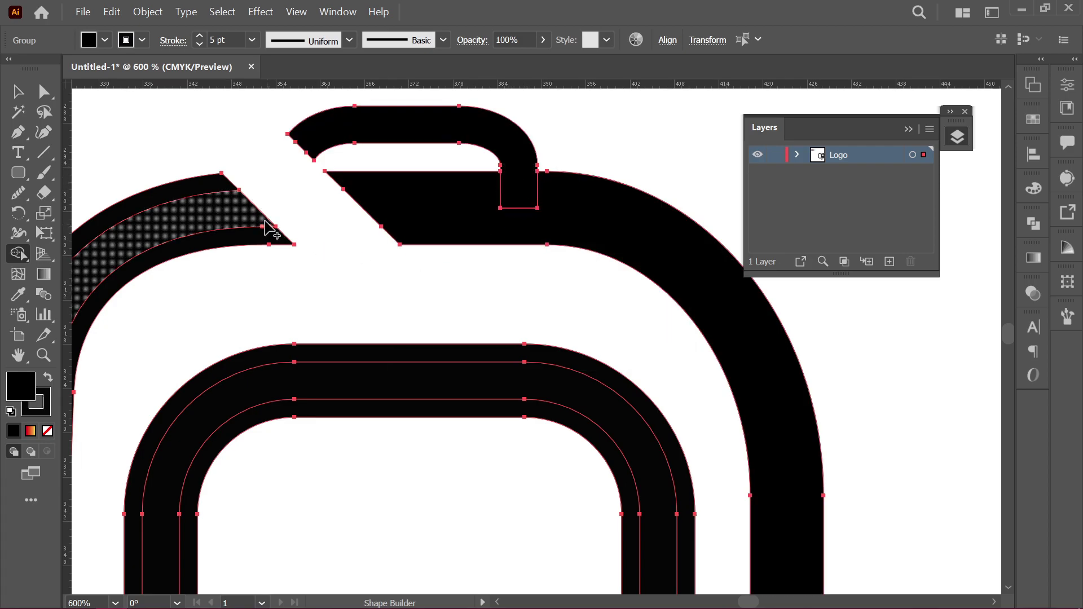
drag(270, 227, 241, 232)
scroll(345, 237, down, 3)
scroll(346, 237, right, 2)
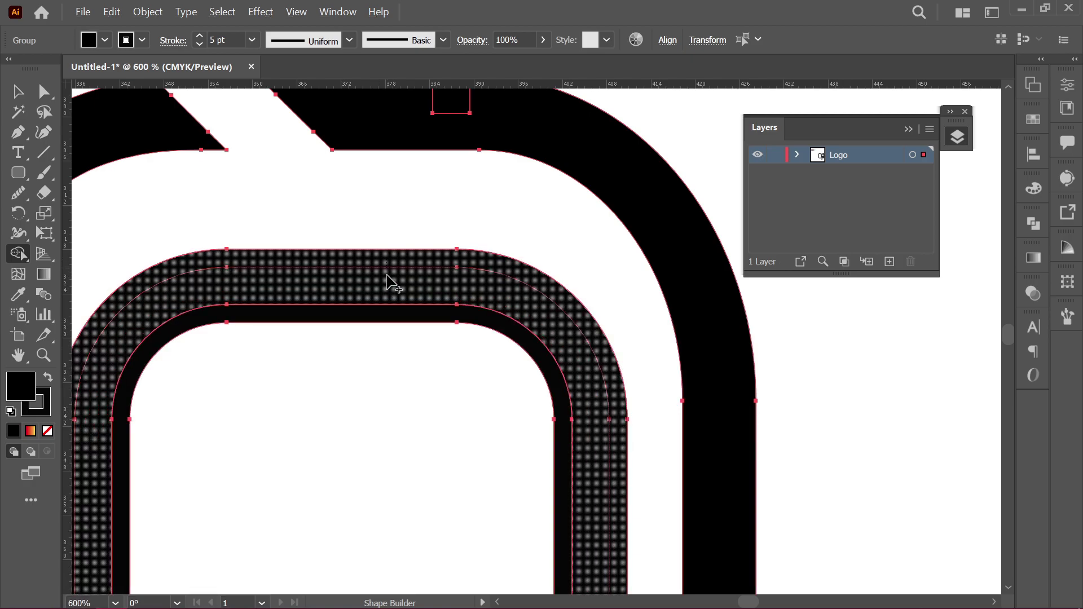
click(389, 280)
scroll(412, 316, down, 3)
scroll(416, 344, up, 3)
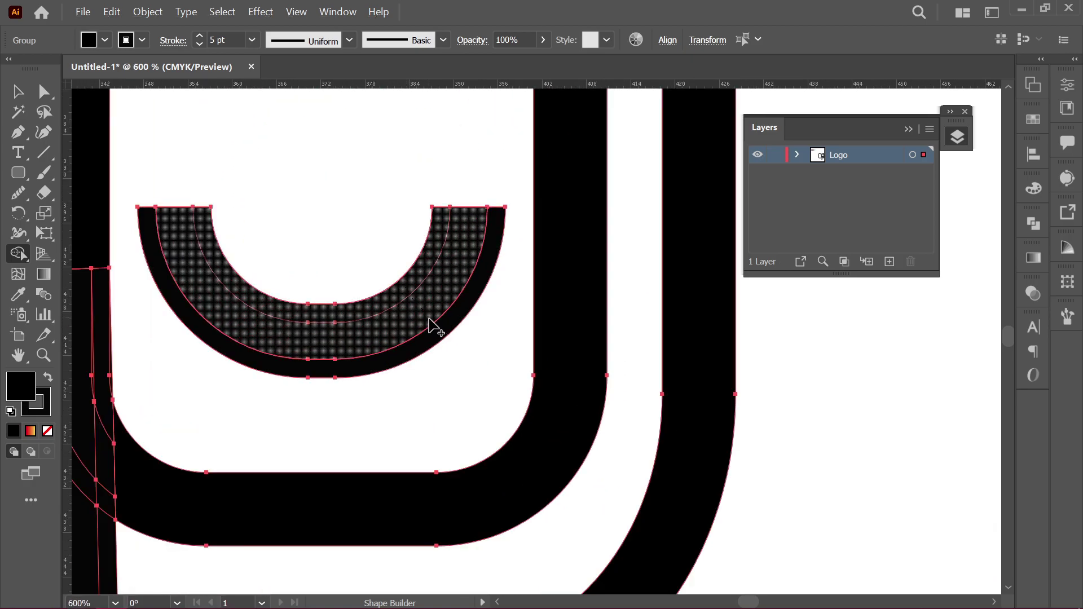
click(429, 325)
scroll(395, 319, down, 3)
scroll(316, 325, up, 3)
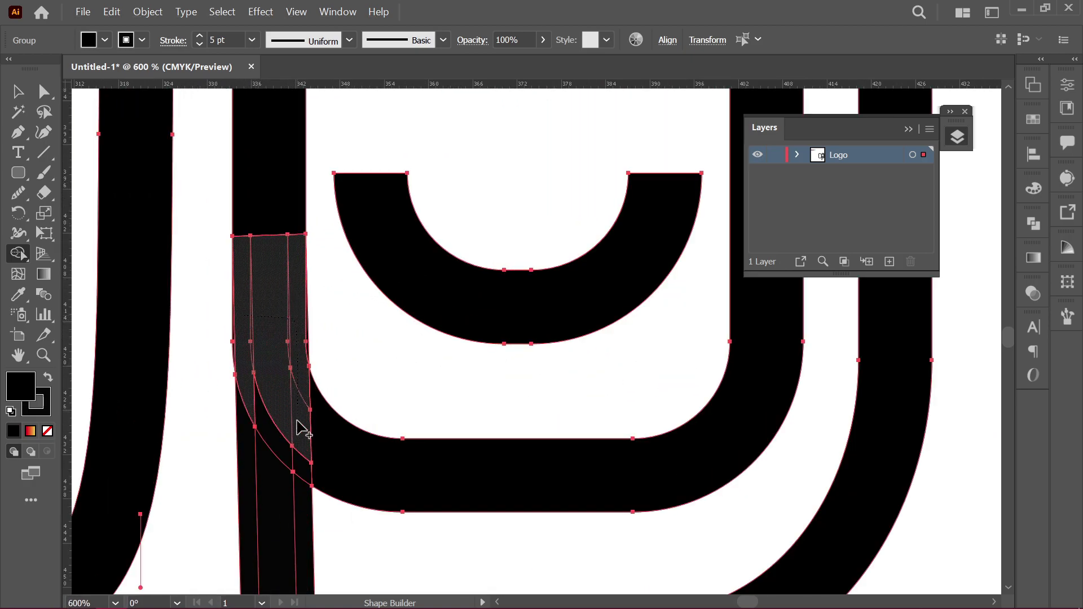
drag(302, 428, 293, 439)
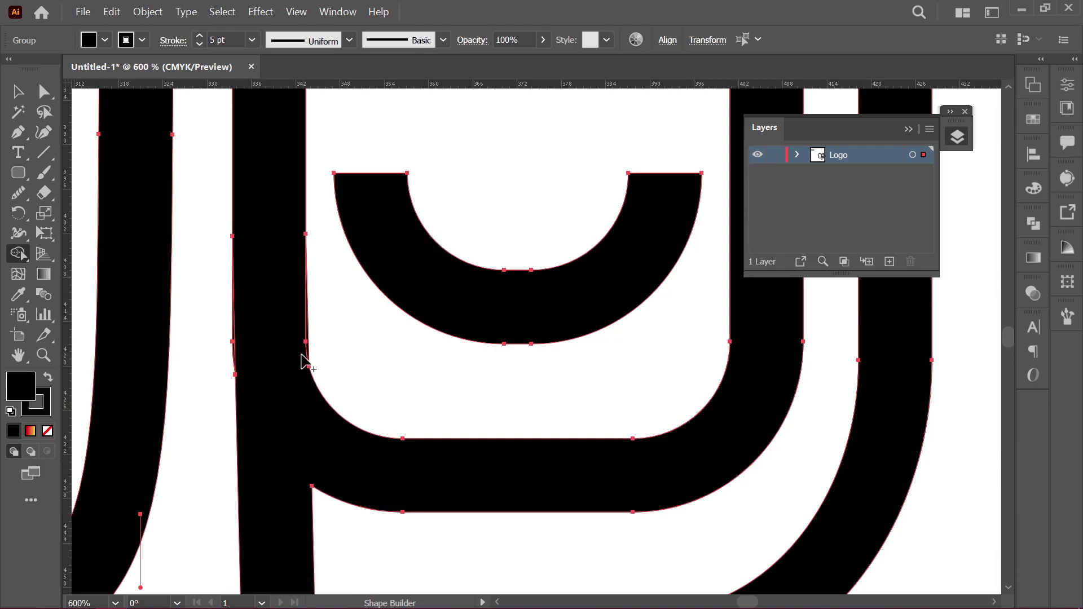
Step: Merge the remaining left strip with the right strip
scroll(309, 353, down, 1)
scroll(382, 423, down, 3)
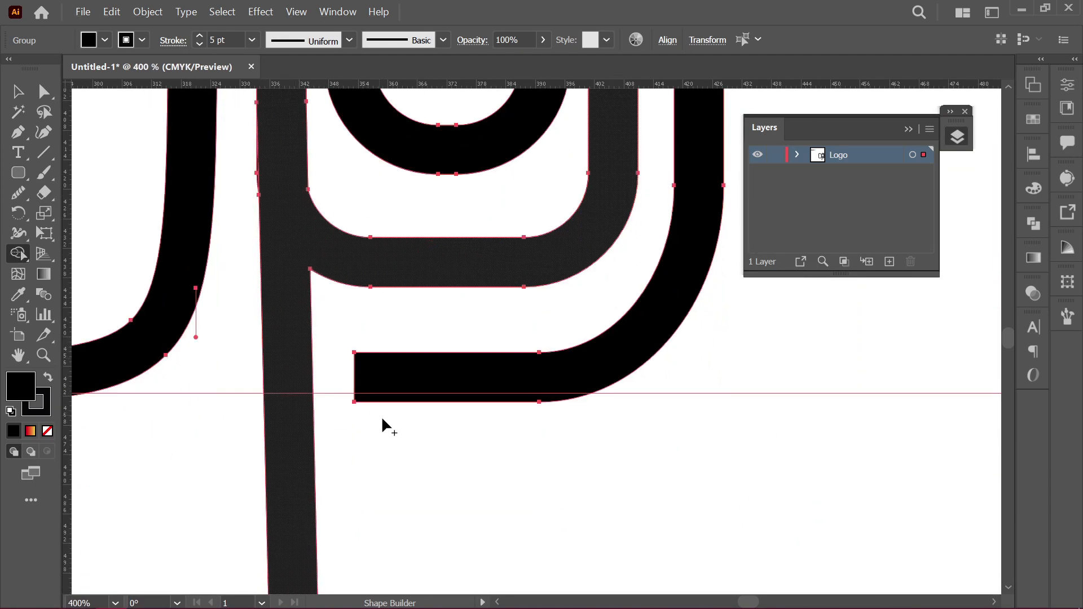
scroll(378, 418, up, 2)
scroll(378, 417, down, 1)
scroll(216, 350, down, 1)
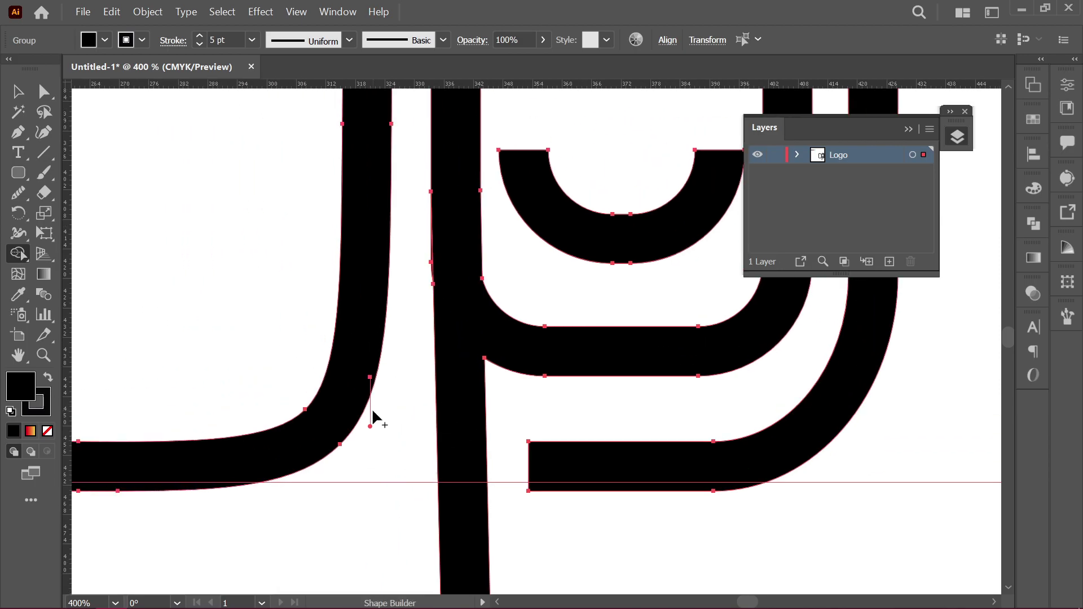
scroll(361, 418, down, 2)
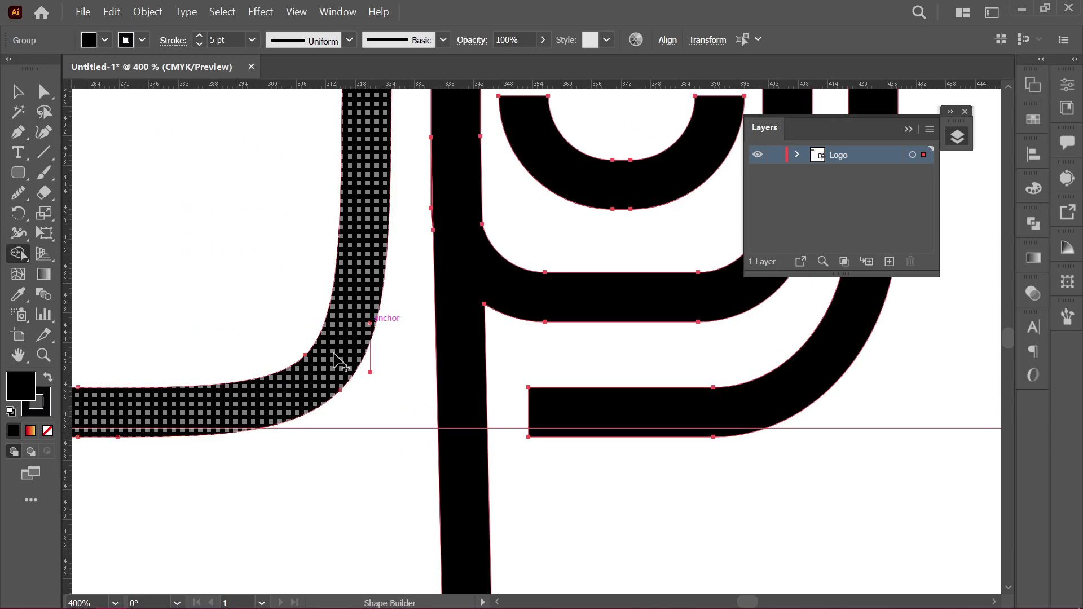
scroll(215, 418, down, 1)
scroll(237, 406, down, 2)
scroll(145, 327, up, 4)
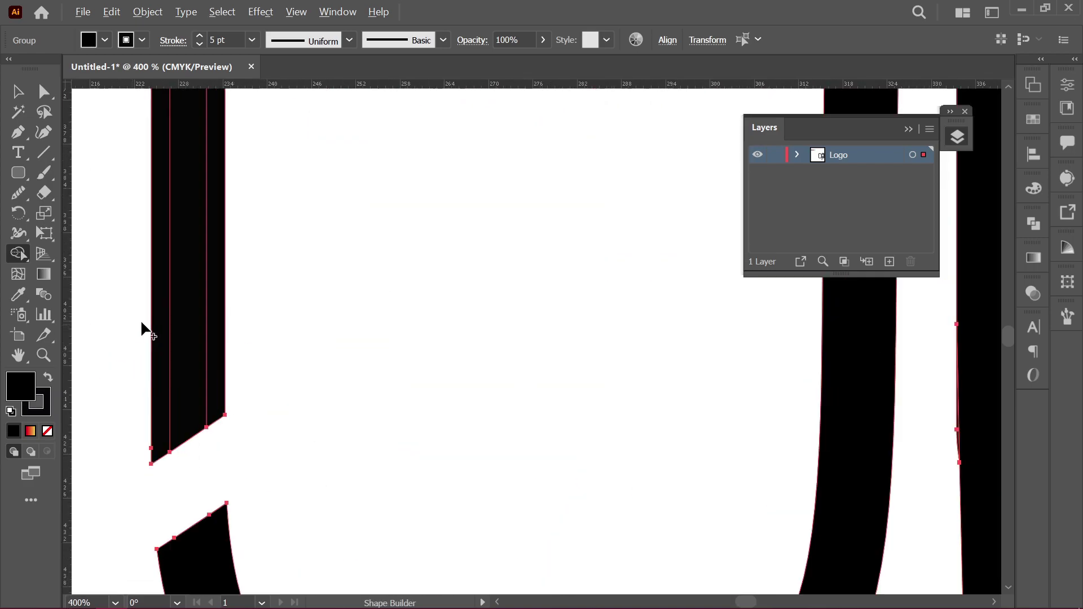
drag(170, 346, 216, 350)
scroll(362, 283, down, 2)
scroll(417, 237, up, 3)
scroll(452, 265, down, 3)
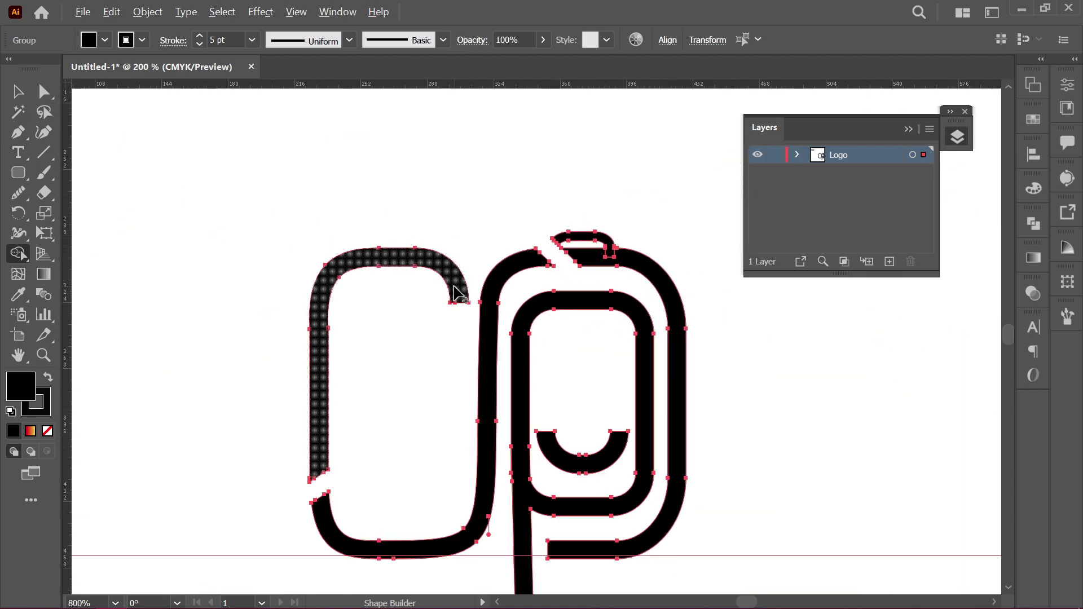
scroll(501, 363, down, 1)
scroll(501, 363, up, 1)
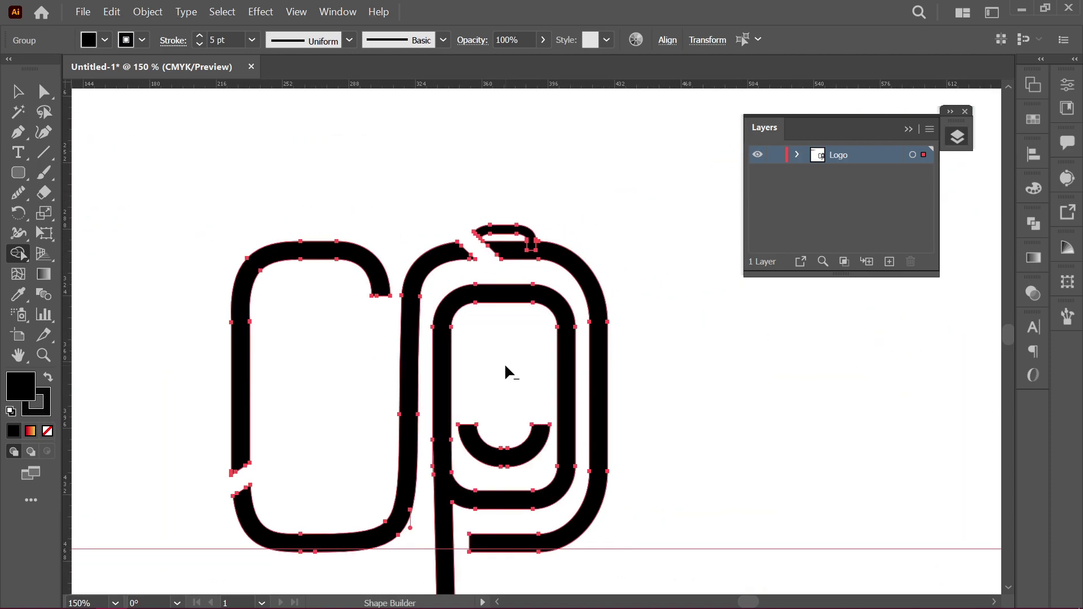
Step: Deselect the logo group and set both fill and stroke to None
key(v)
click(649, 196)
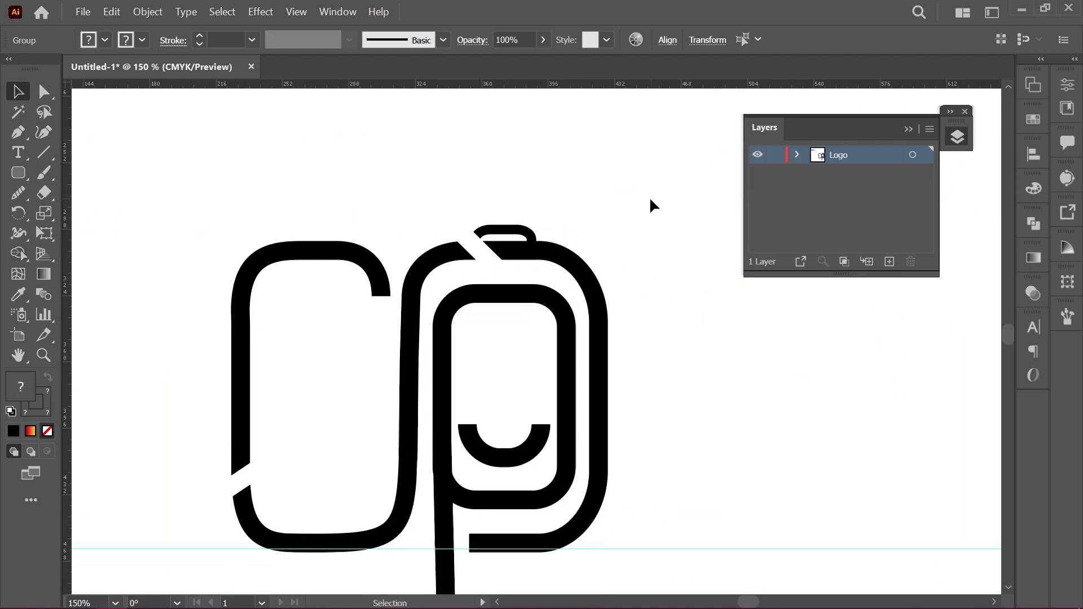
scroll(676, 386, down, 3)
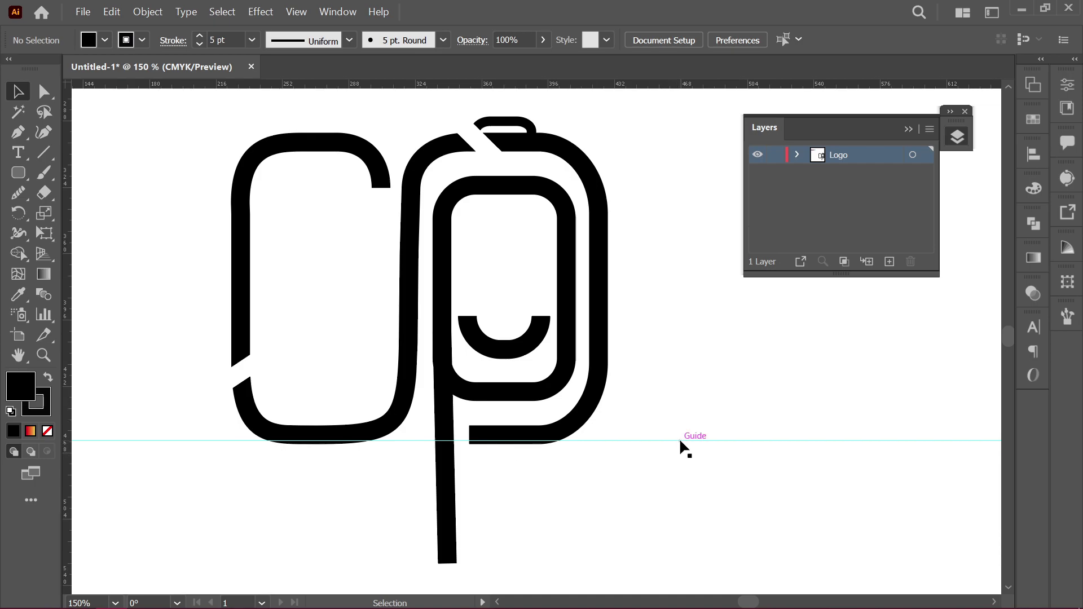
key(/)
scroll(688, 376, up, 4)
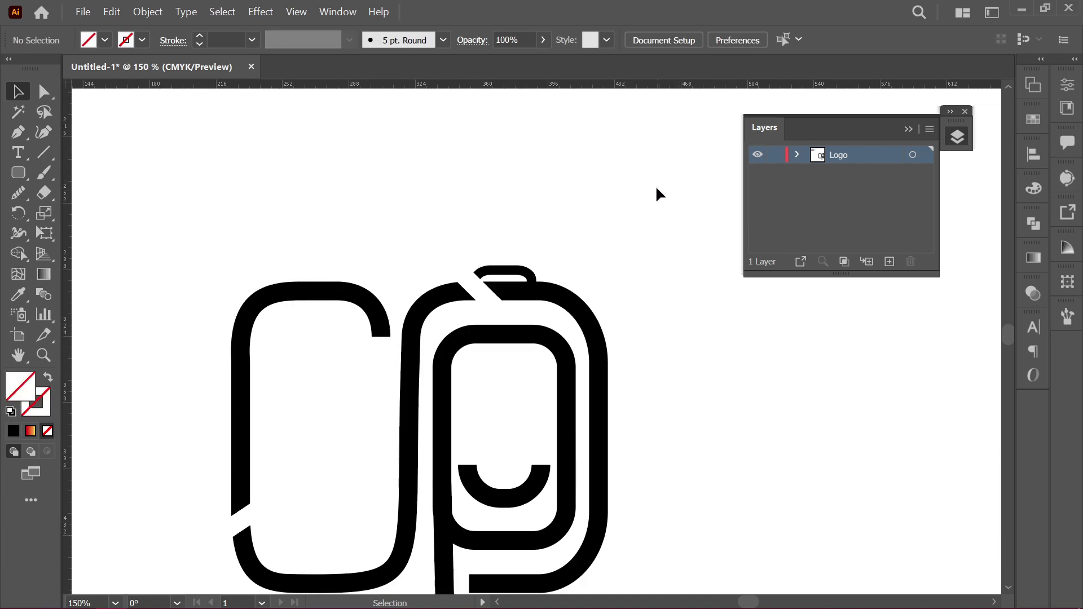
scroll(734, 367, down, 3)
scroll(813, 446, down, 8)
scroll(801, 508, up, 7)
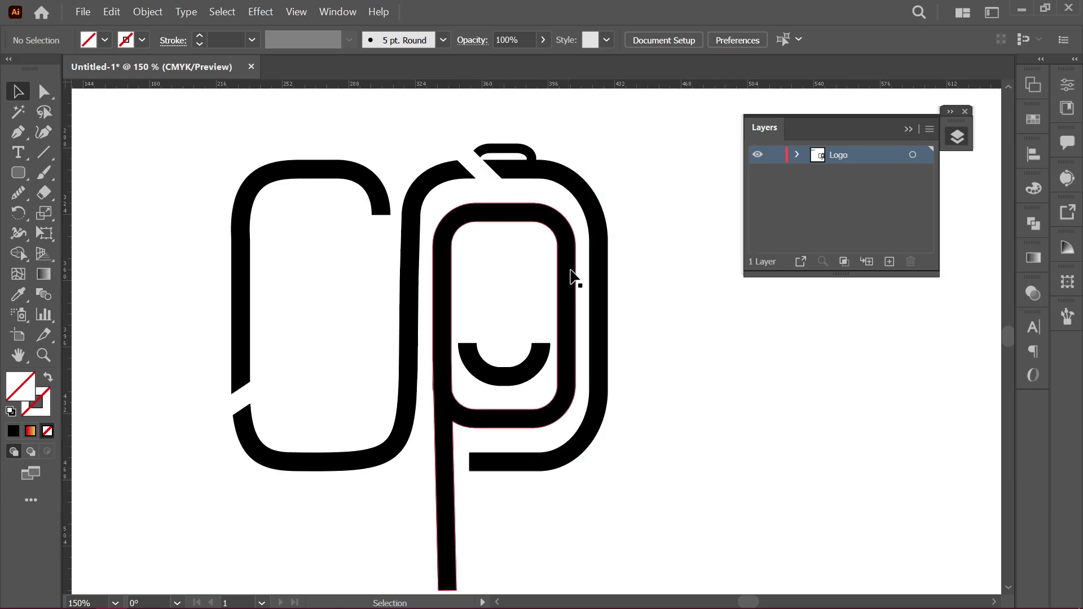
scroll(705, 364, down, 1)
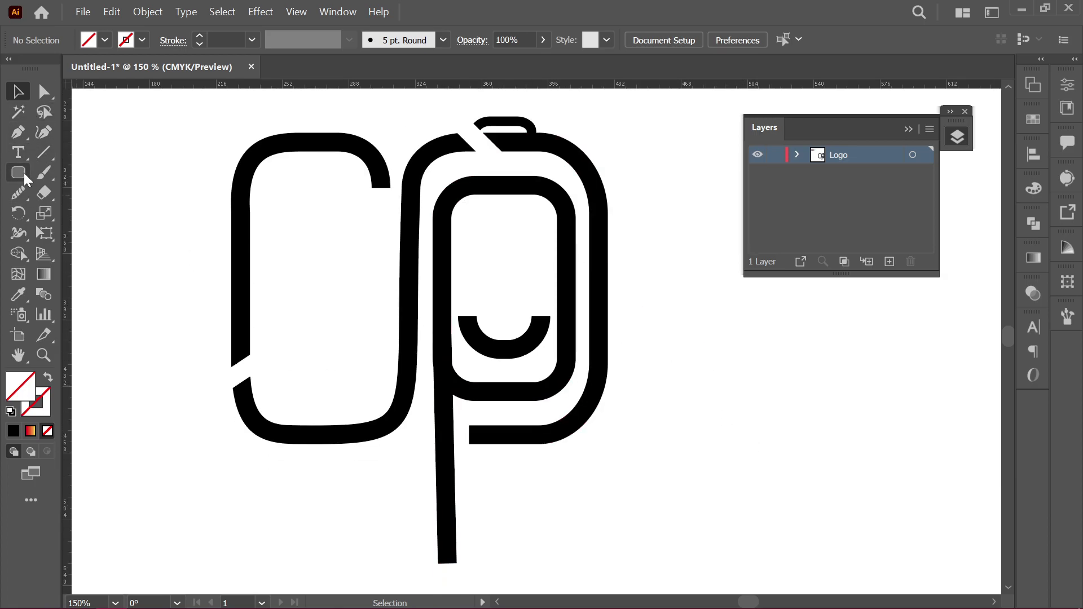
key(t)
scroll(336, 395, down, 2)
Step: Type the studio name below the logo and move the text left under the C
click(329, 453)
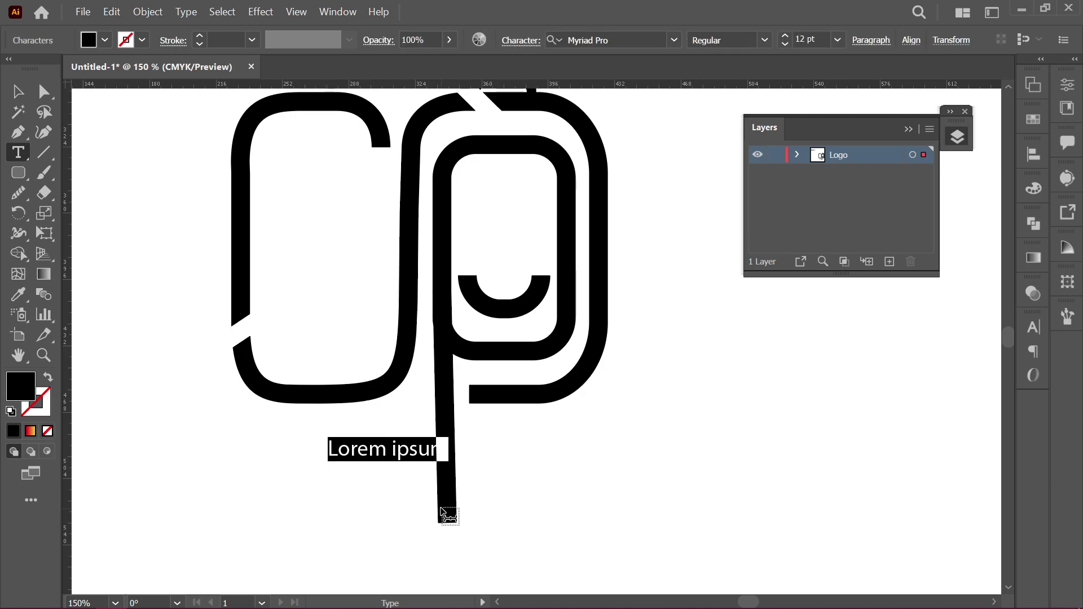
text(CJ PJOTO)
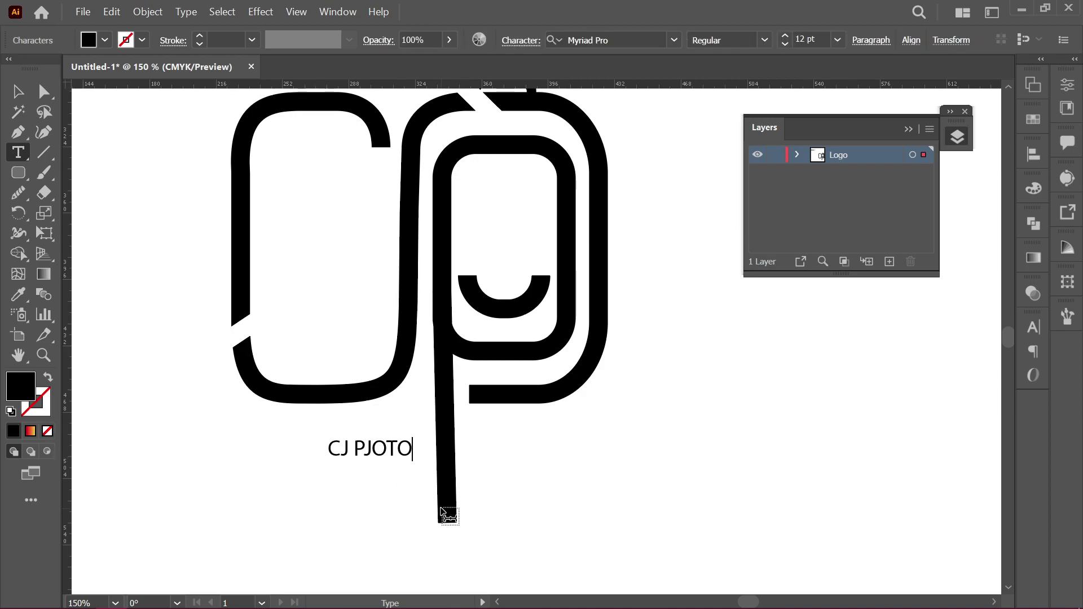
key(BackSpace)
key(BackSpace)
key(BackSpace)
text(HPTORAPH)
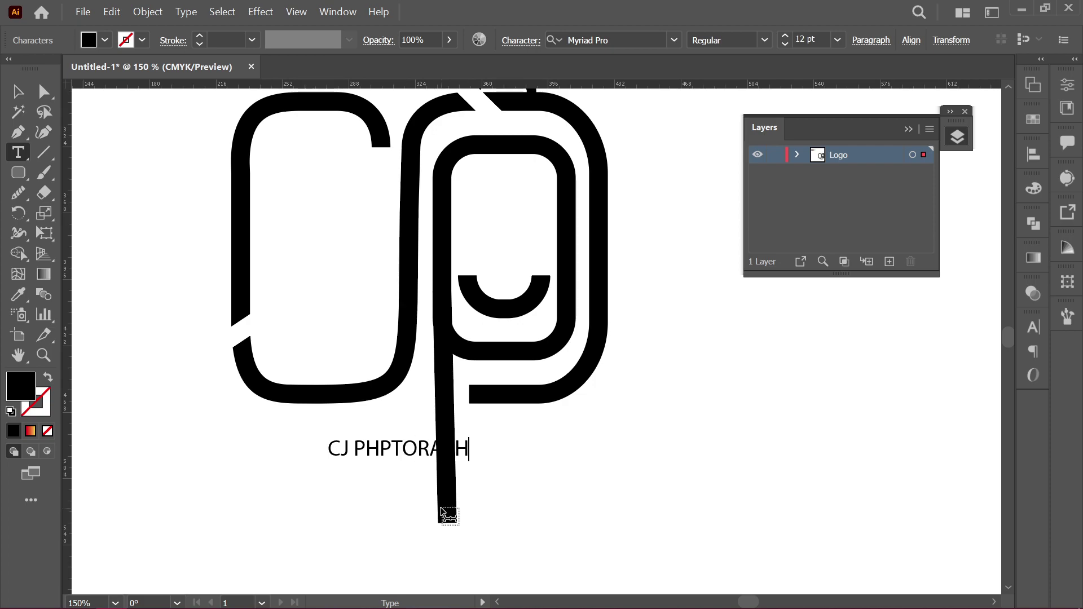
text(Y)
click(18, 91)
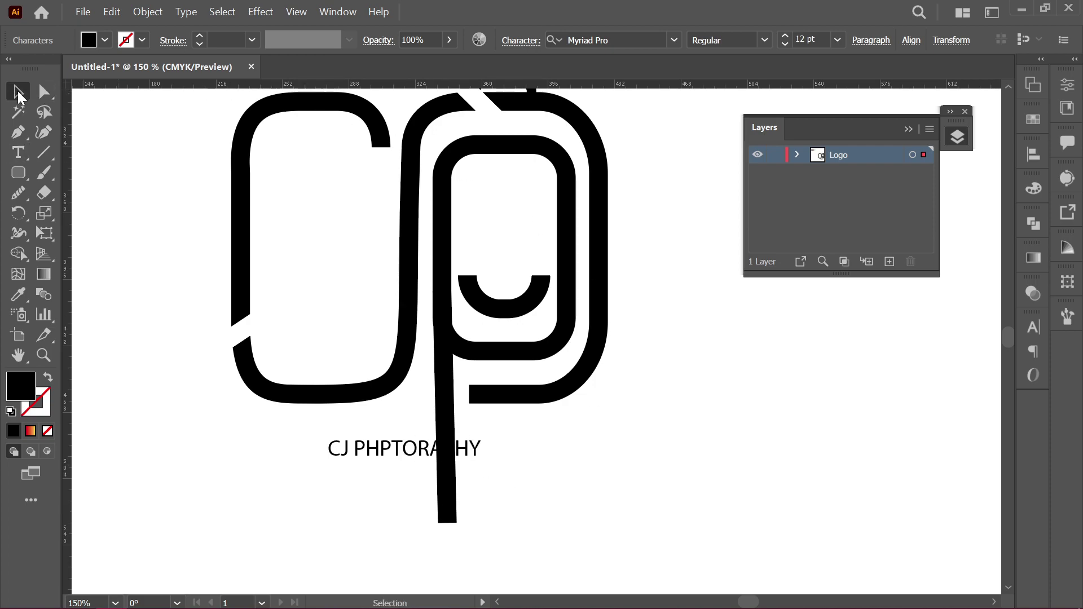
click(405, 454)
drag(405, 454, 342, 454)
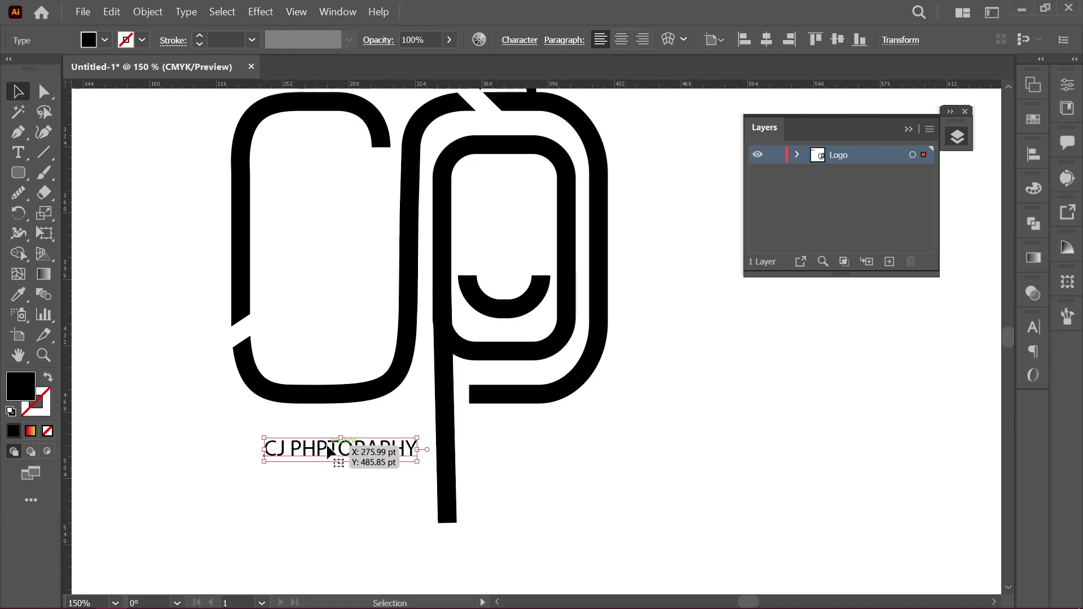
Step: Correct the misspelled letter in the wordmark to an uppercase O
key(t)
click(346, 444)
key(BackSpace)
text(o)
key(Escape)
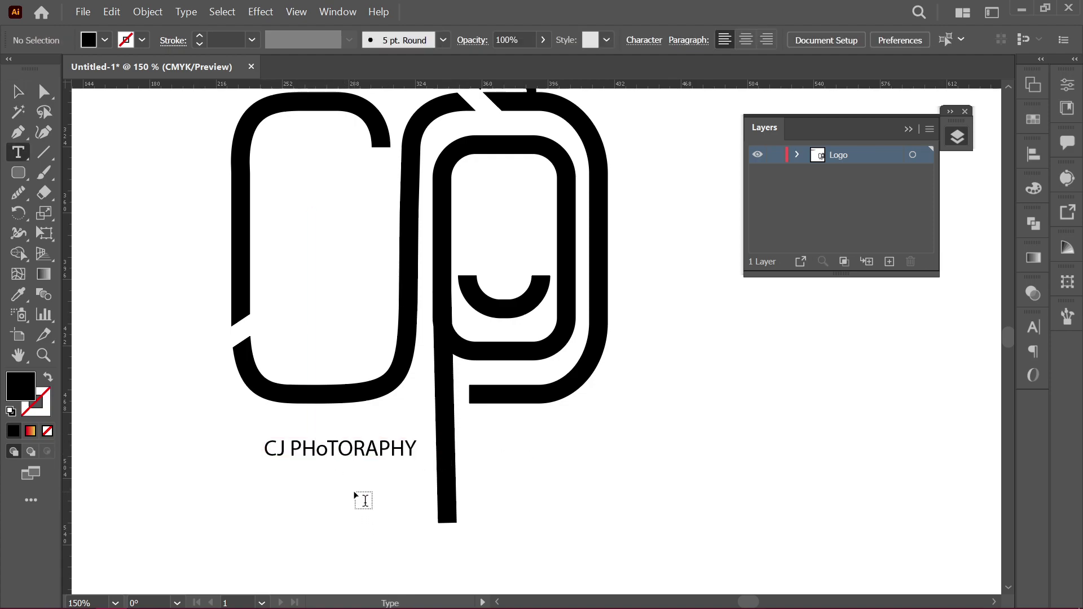
click(332, 446)
key(BackSpace)
text(O)
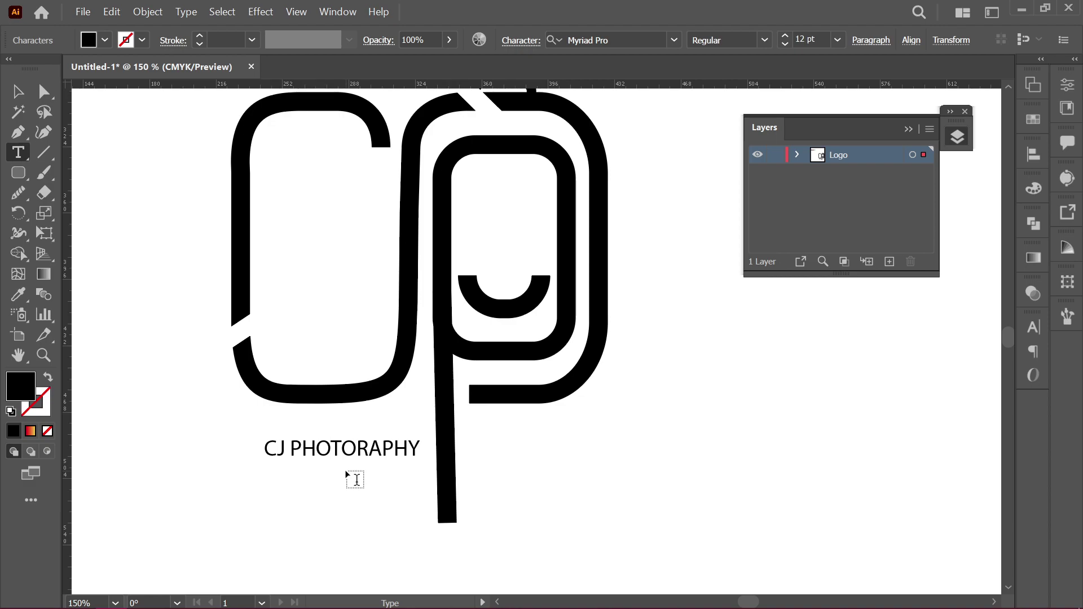
click(17, 91)
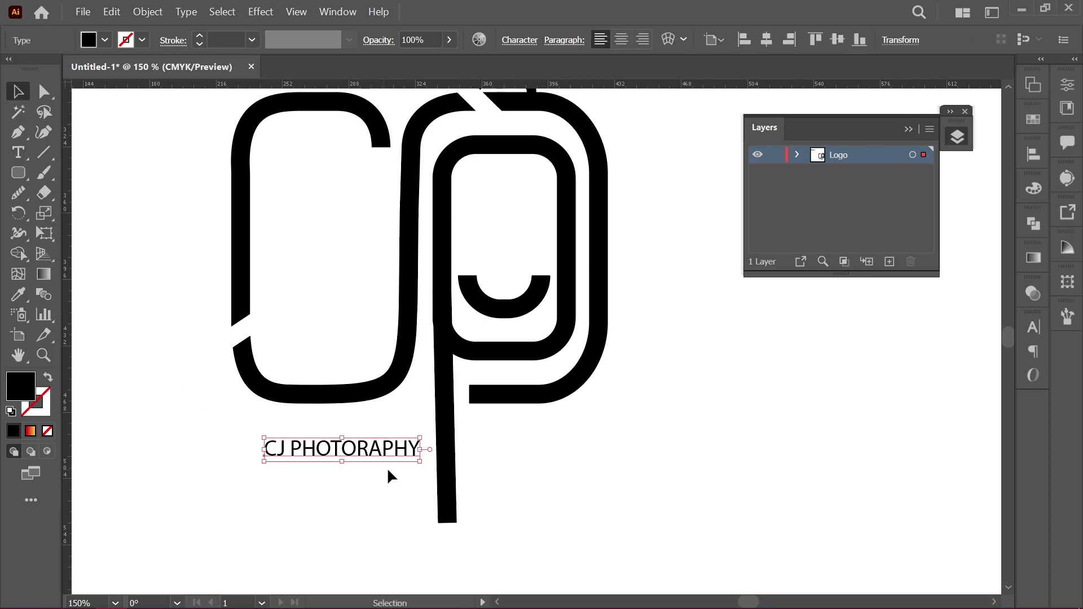
Step: Try Futura Heavy BT on the wordmark, then revert to Myriad Pro
click(522, 43)
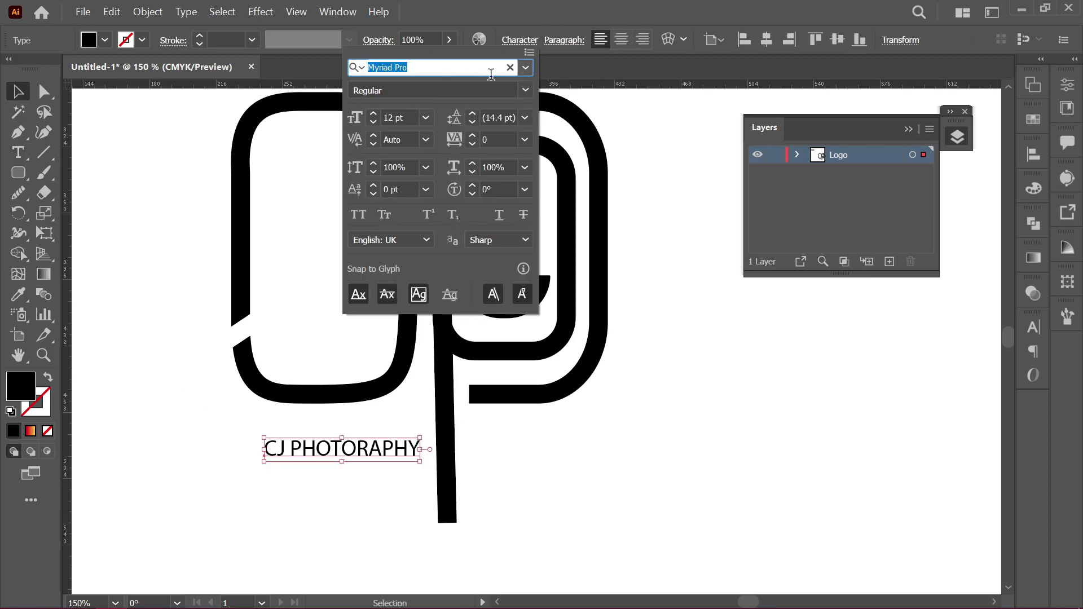
click(421, 64)
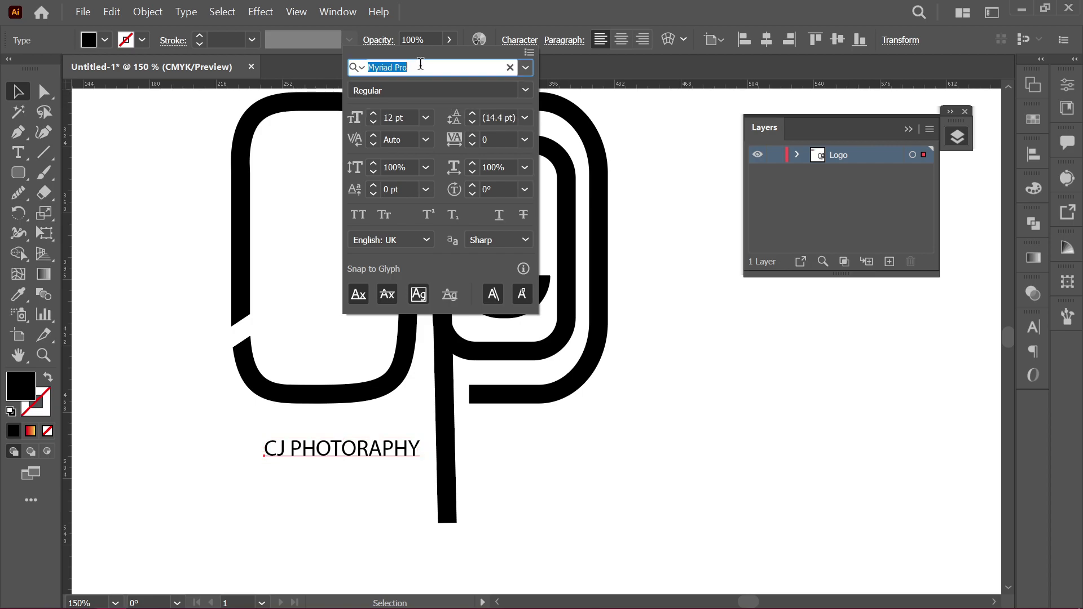
text(futur)
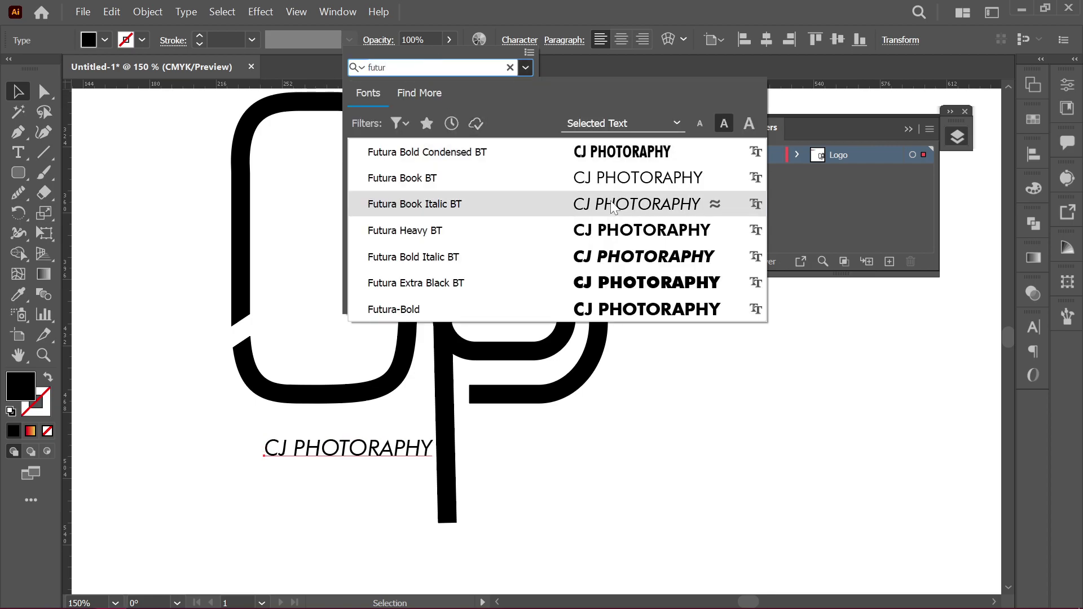
click(622, 237)
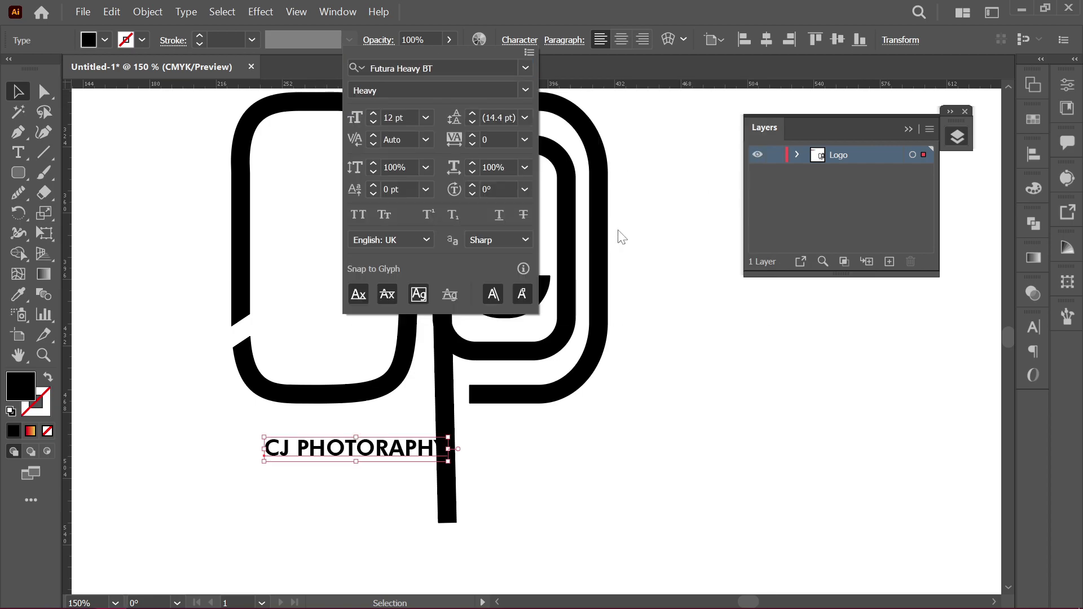
click(525, 90)
click(526, 67)
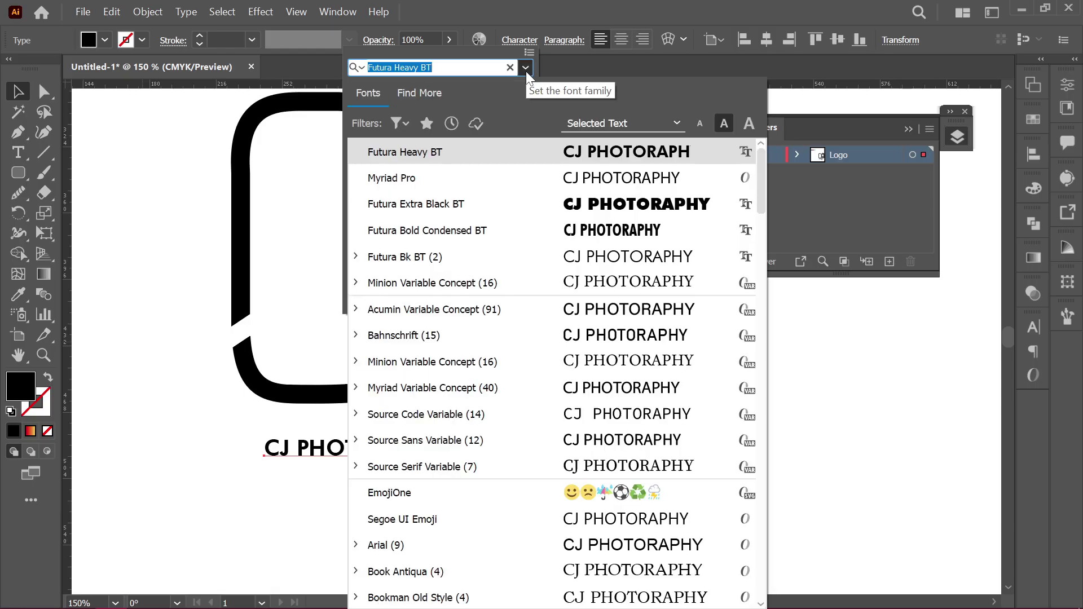
key(ctrl+z)
key(Escape)
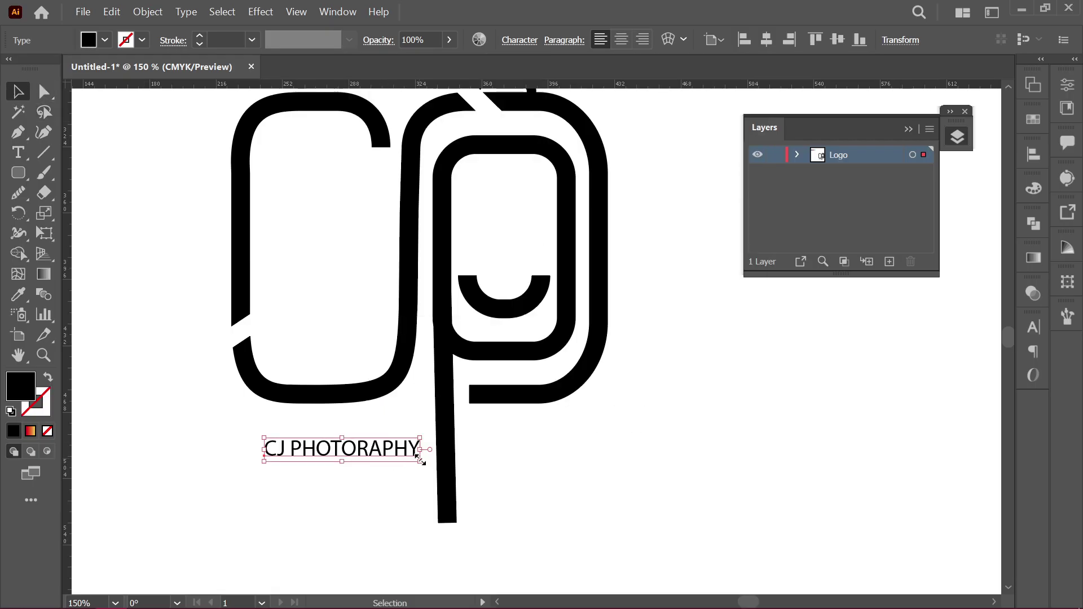
Step: Set the wordmark's tracking to 1000 in the Character panel
click(520, 40)
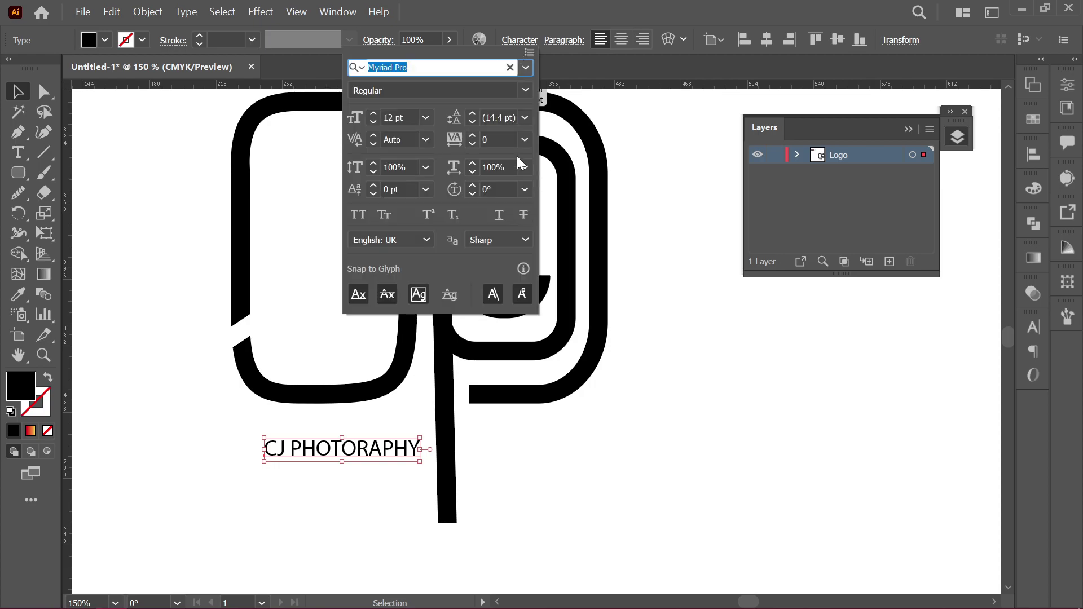
click(472, 136)
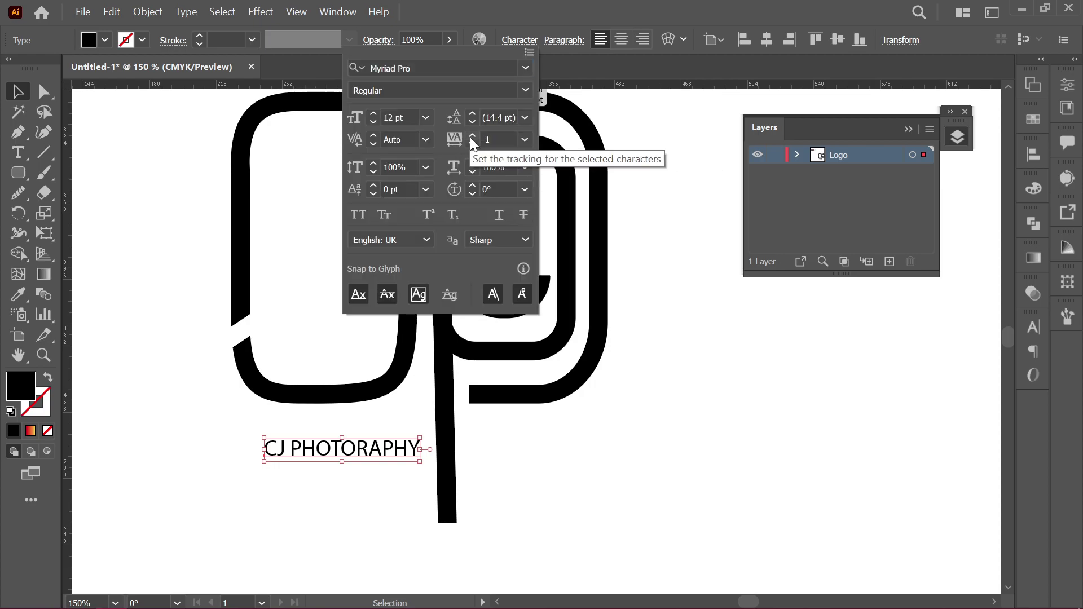
click(499, 139)
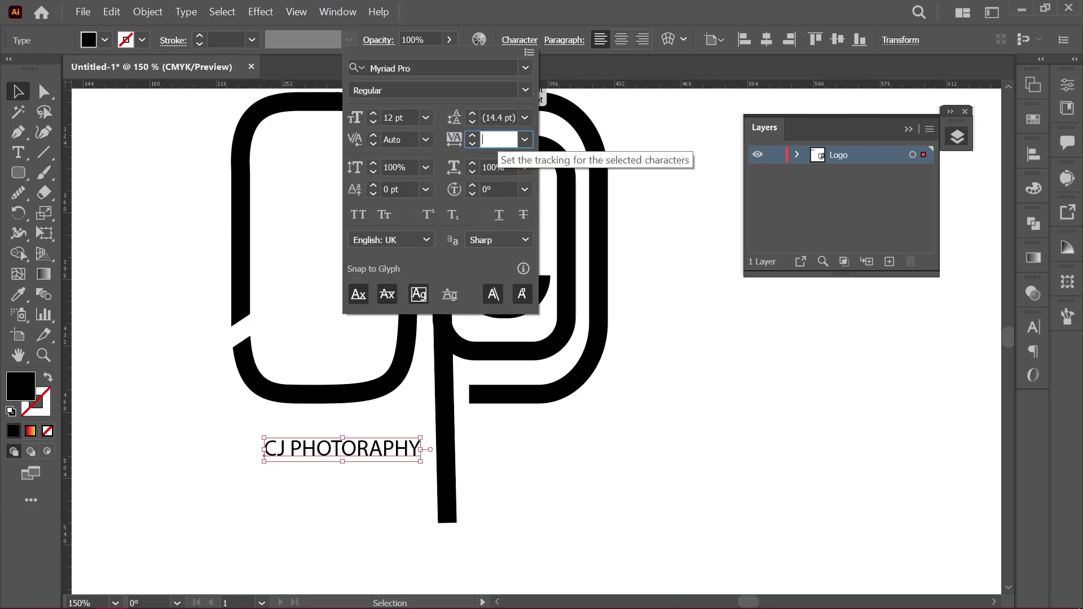
text(1000)
key(Return)
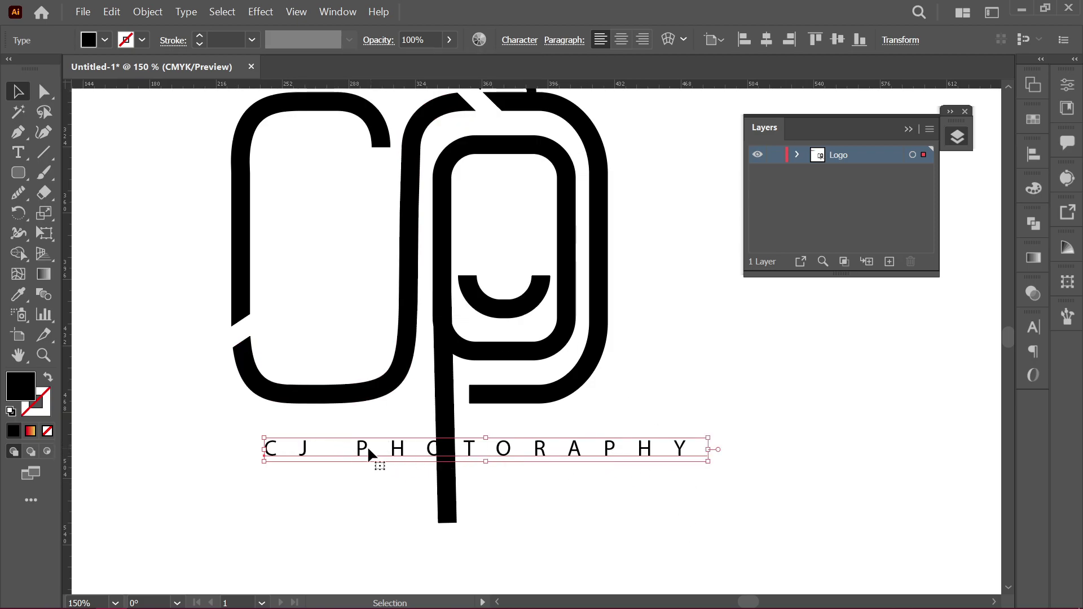
Step: Move the spaced text lower and delete the CJ and the gap before PHOTOGRAPHY
mouse_move(355, 449)
mouse_down()
mouse_move(340, 540)
mouse_move(325, 539)
mouse_up()
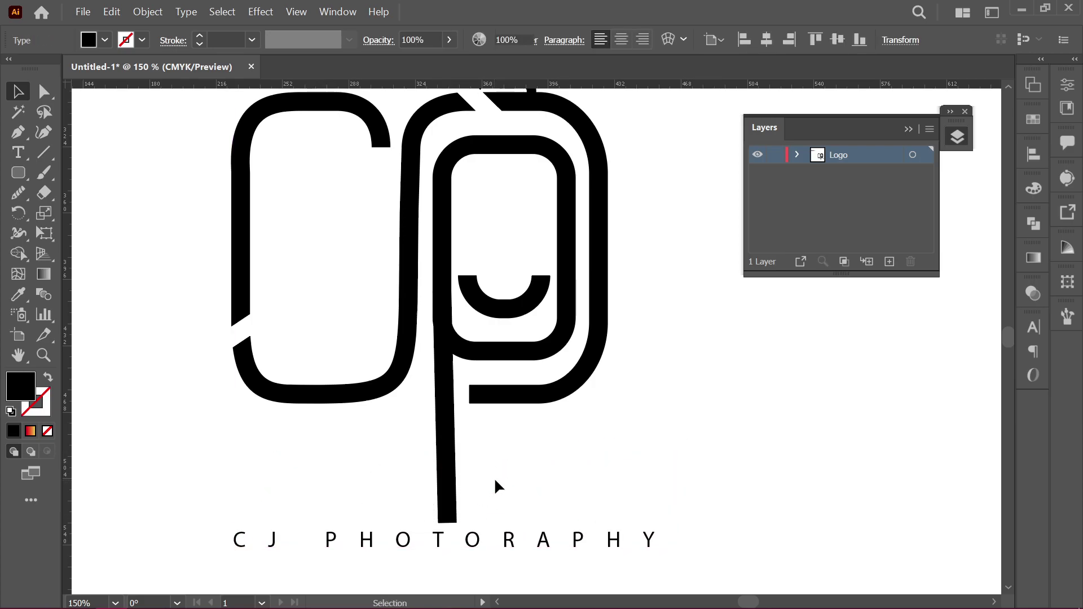
scroll(565, 462, down, 3)
scroll(565, 463, up, 3)
drag(167, 493, 299, 551)
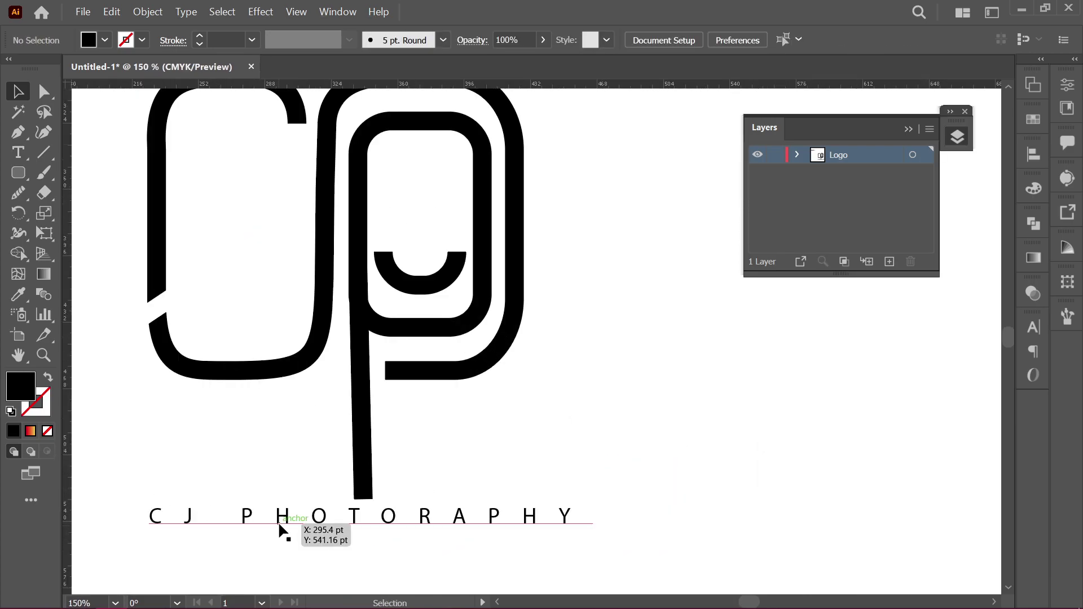
double_click(220, 511)
key(BackSpace)
key(BackSpace)
key(BackSpace)
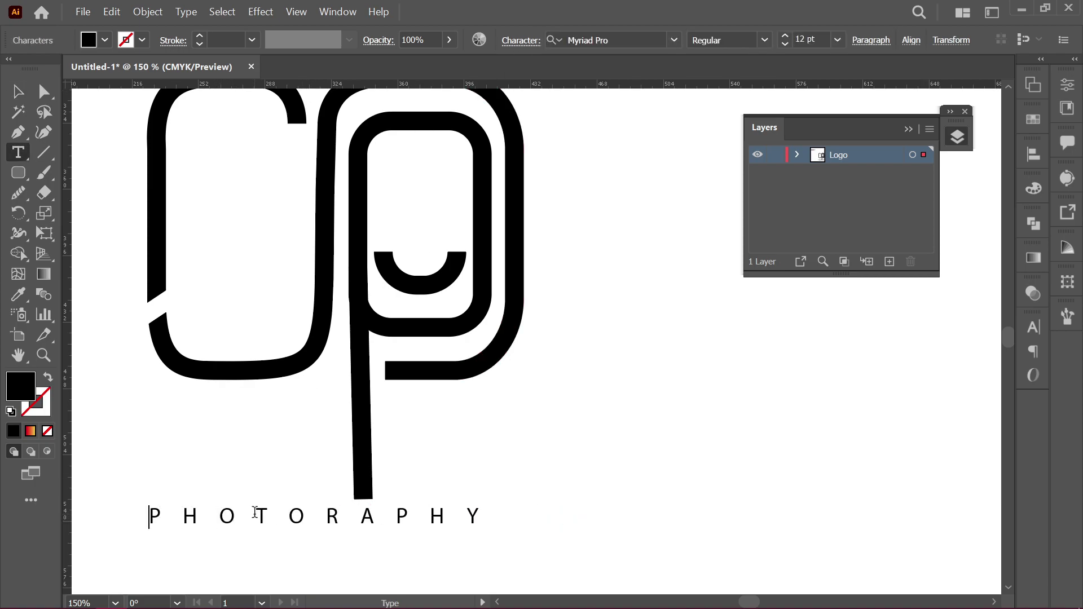
Step: Set the PHOTOGRAPHY text's tracking to 700 and centre it below the logo
click(521, 40)
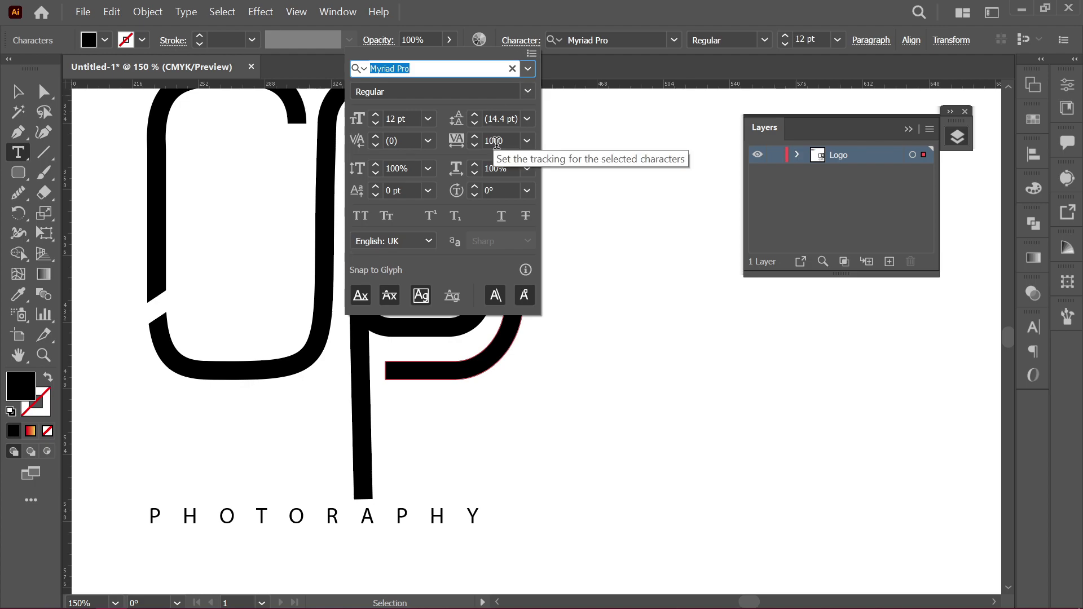
click(504, 141)
key(Escape)
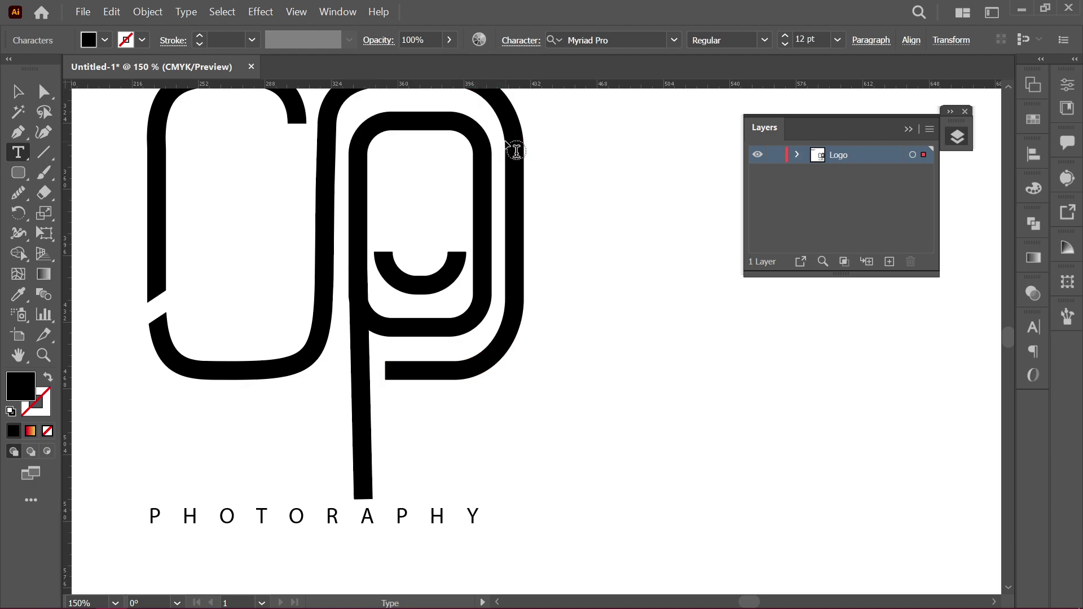
key(Escape)
click(452, 417)
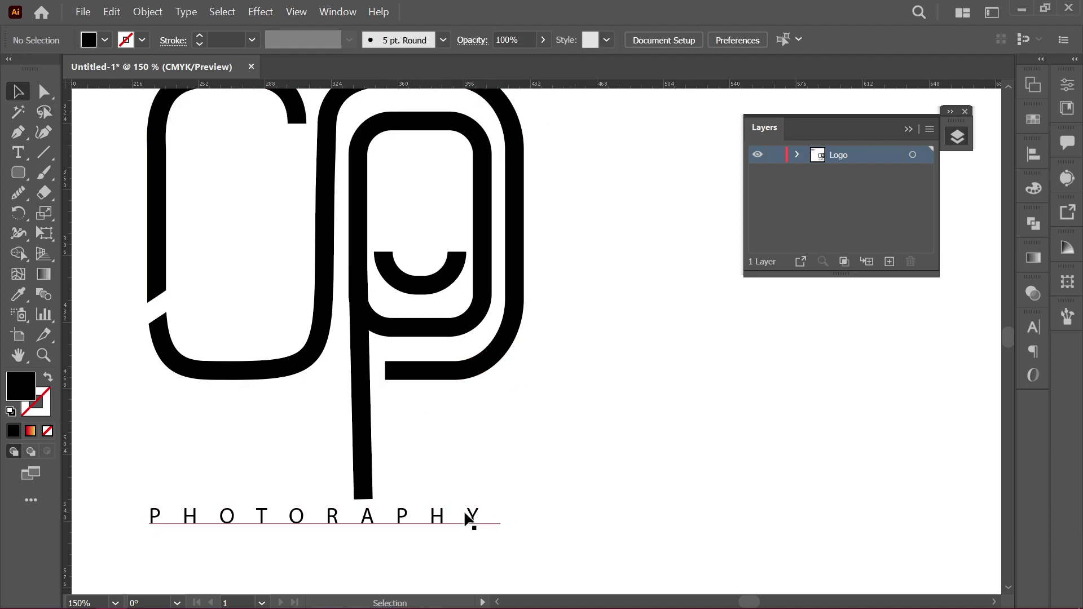
click(467, 515)
key(ctrl+t)
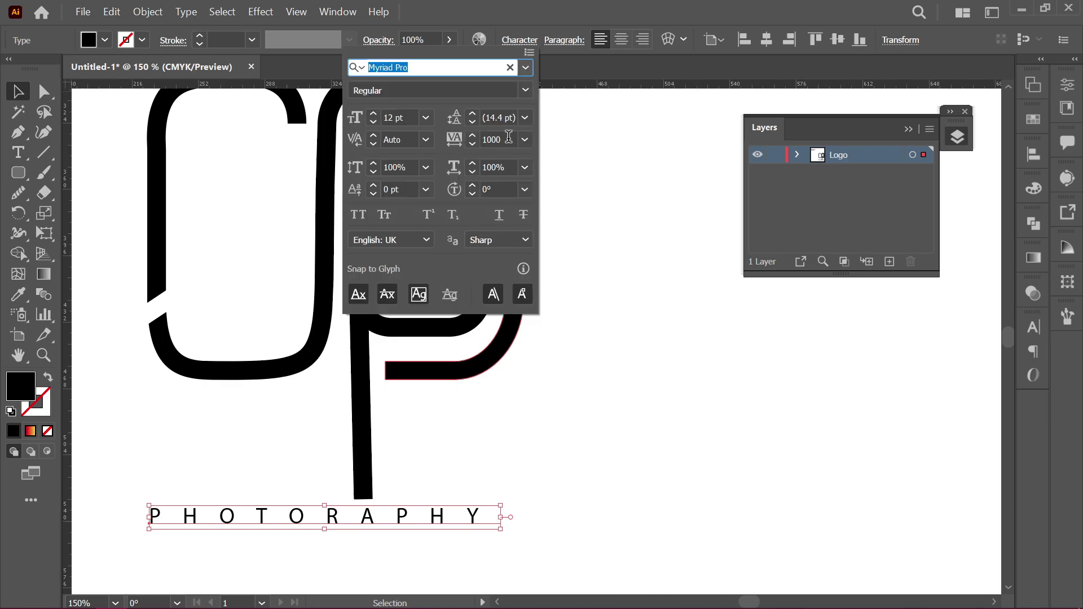
click(508, 138)
text(700)
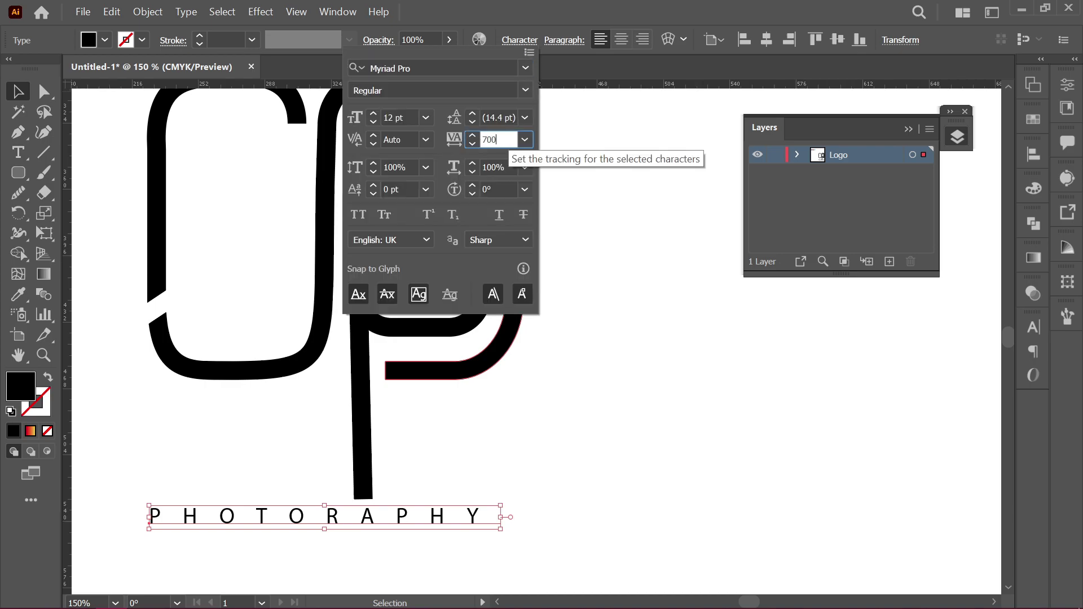
click(570, 235)
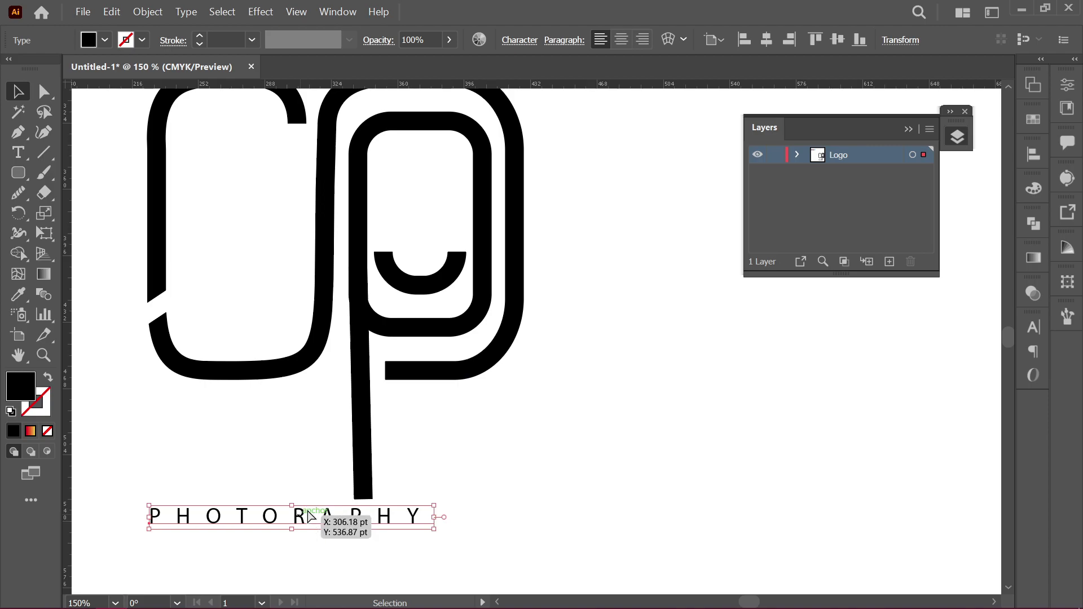
drag(309, 514, 525, 424)
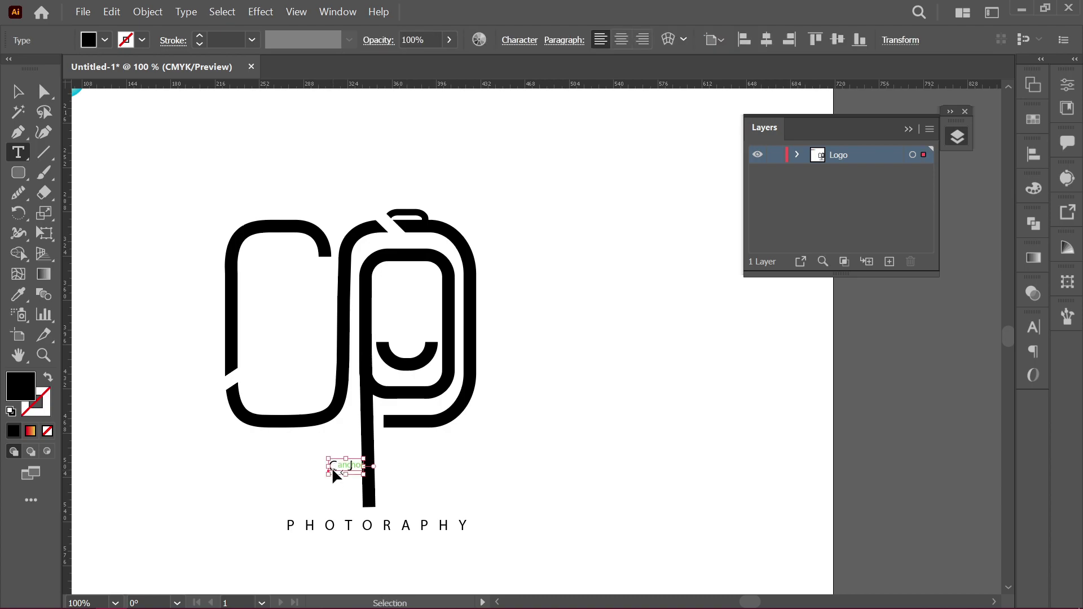
text(C J)
Step: Duplicate the C J text to the right and delete the C from the copy
click(17, 91)
drag(333, 467, 406, 466)
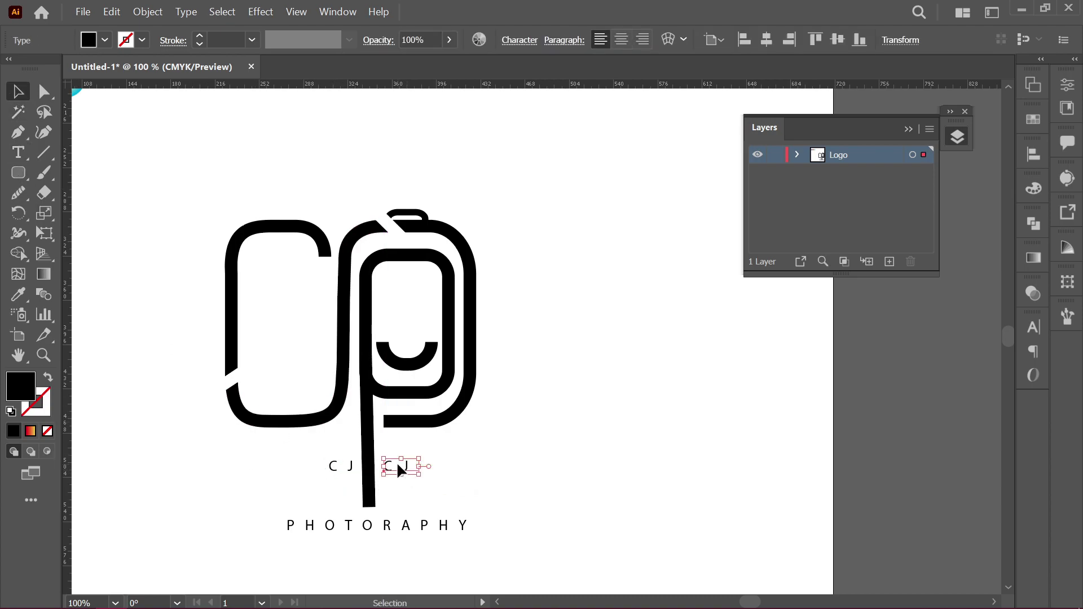
key(t)
click(395, 466)
key(BackSpace)
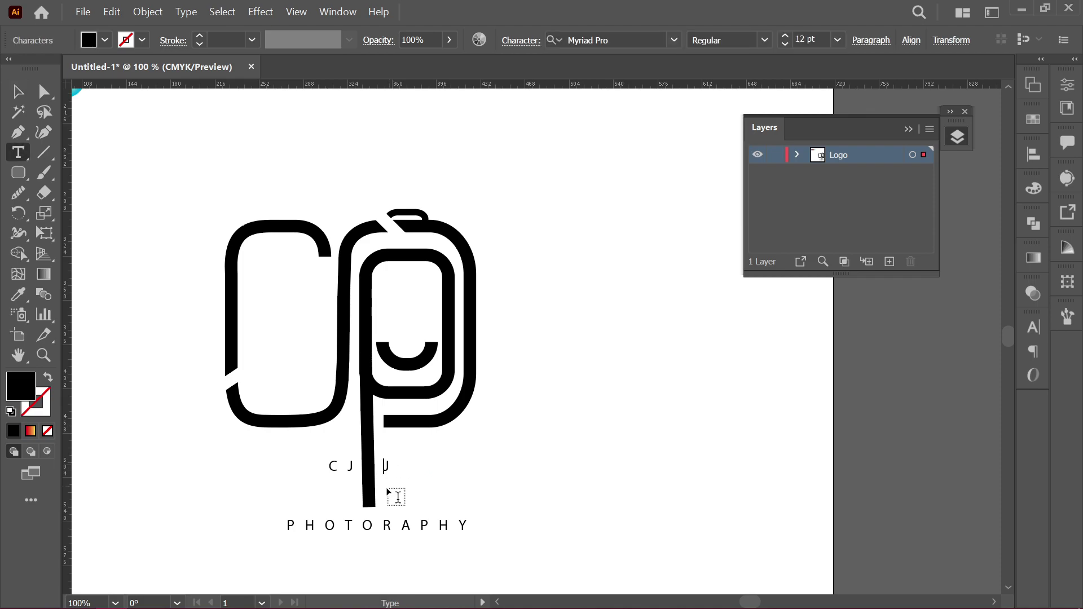
Step: Delete the J from the left text so it reads only C
double_click(357, 469)
key(BackSpace)
key(Escape)
click(196, 394)
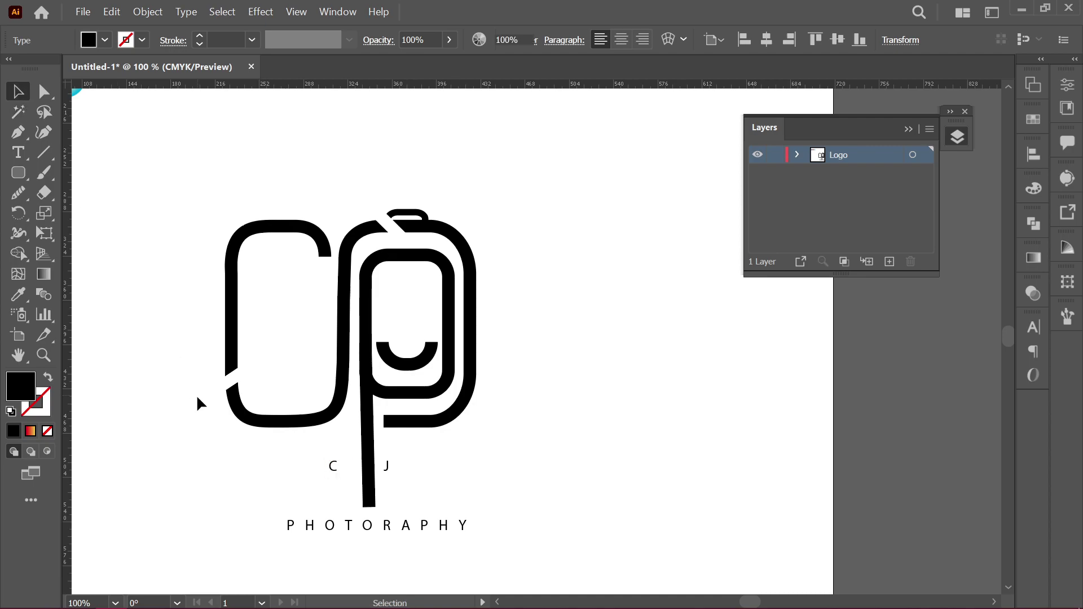
Step: Enlarge the separate C and J letters on either side of the p stem
click(341, 465)
mouse_move(343, 474)
mouse_down()
mouse_move(361, 486)
mouse_move(345, 479)
mouse_up()
click(387, 465)
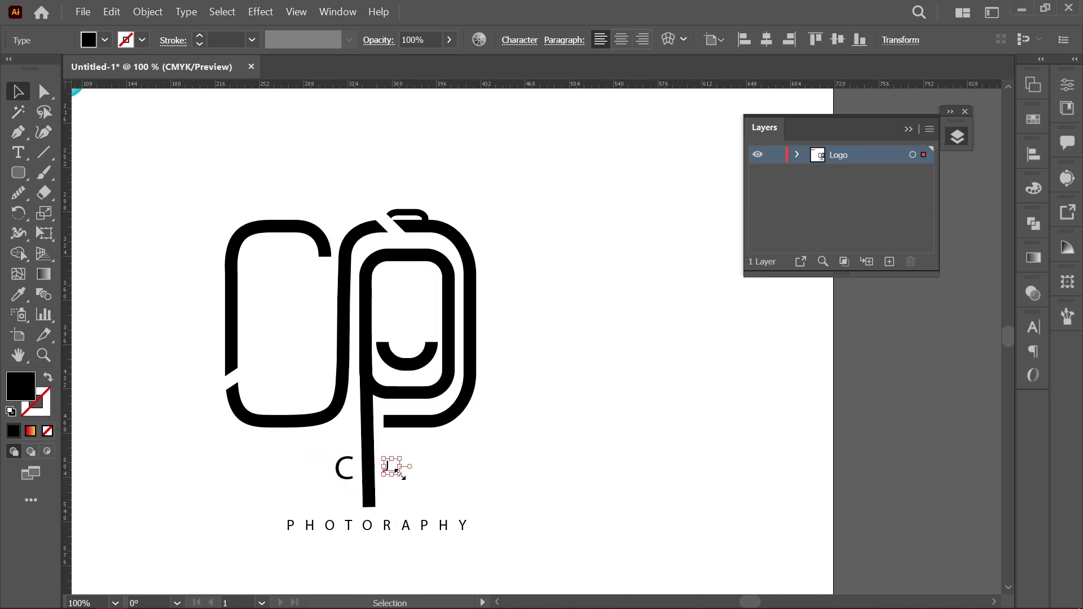
drag(421, 496, 400, 474)
click(420, 557)
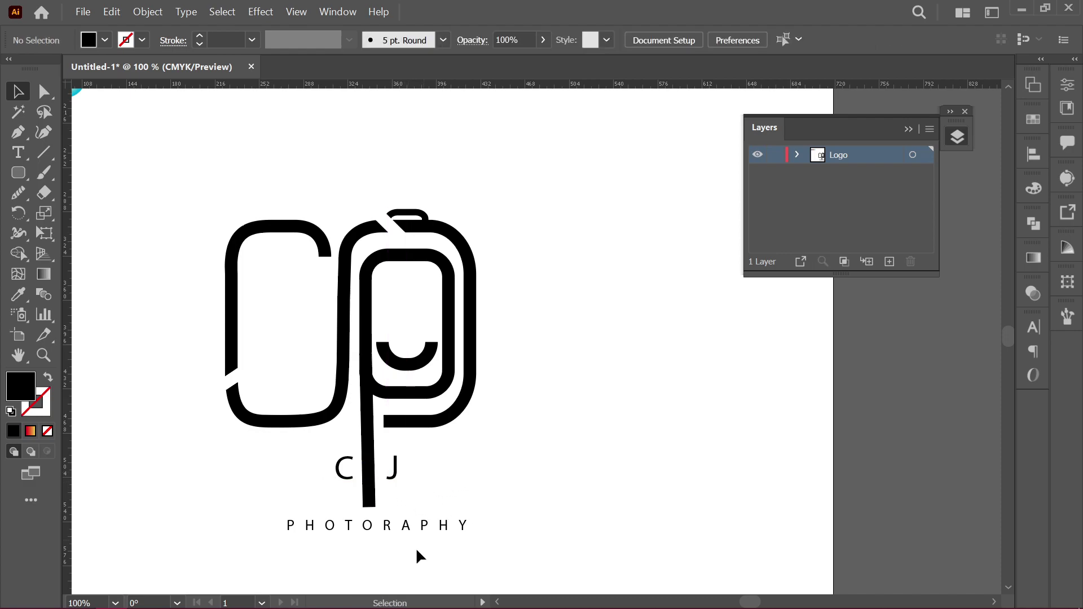
click(387, 468)
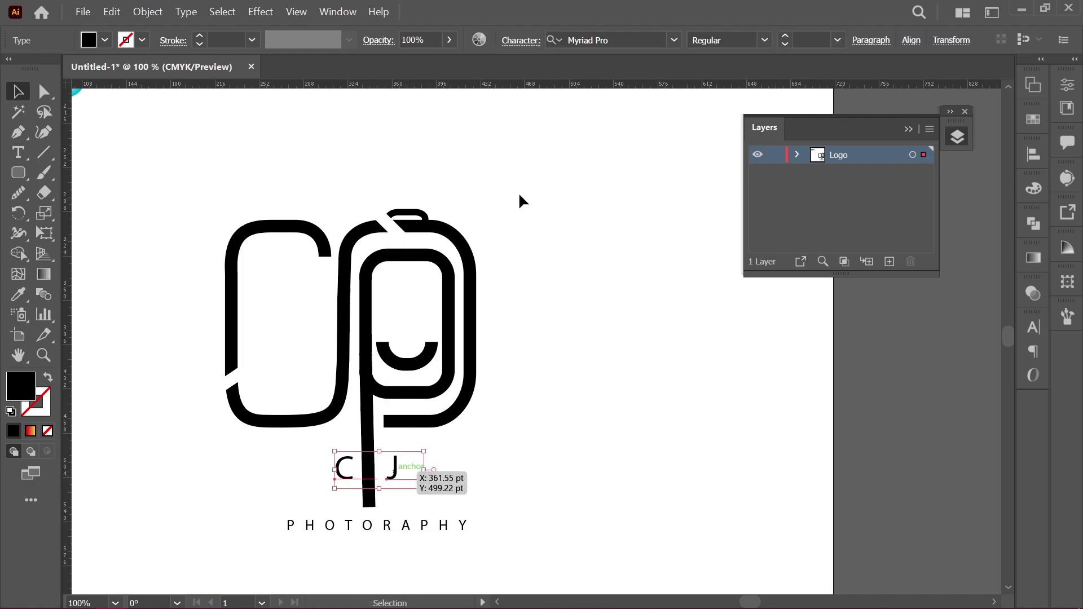
Step: Set the CJ letters in the Futura Heavy BT font
click(514, 48)
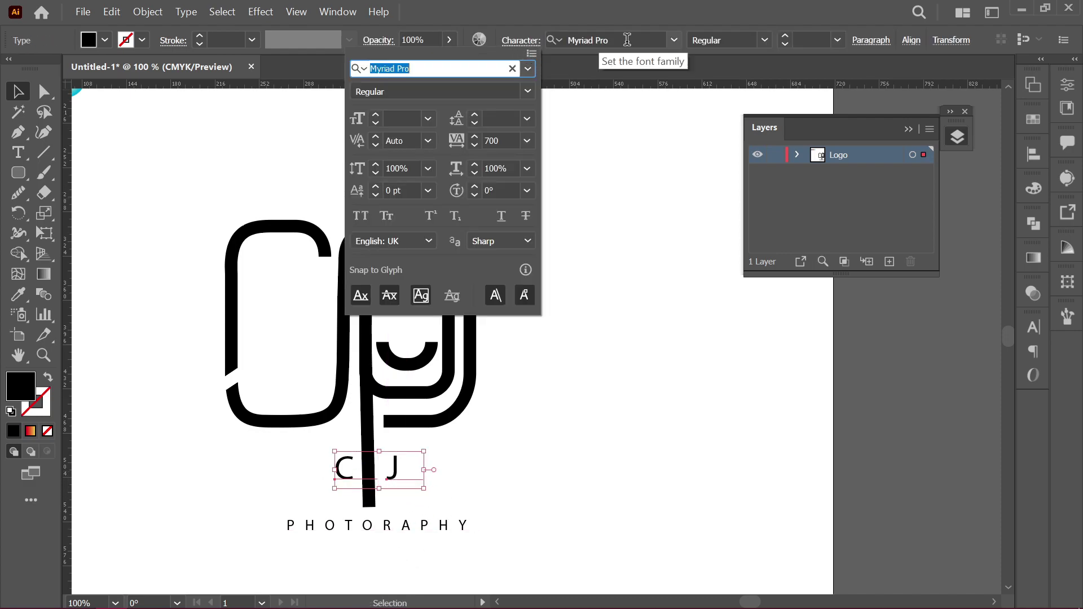
click(679, 42)
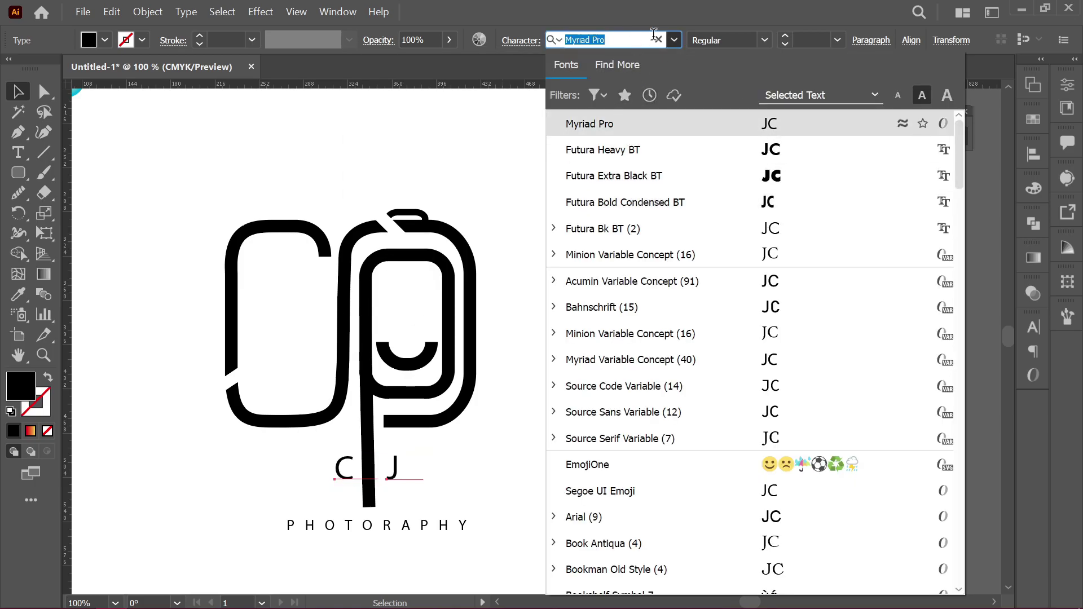
text(FUTU)
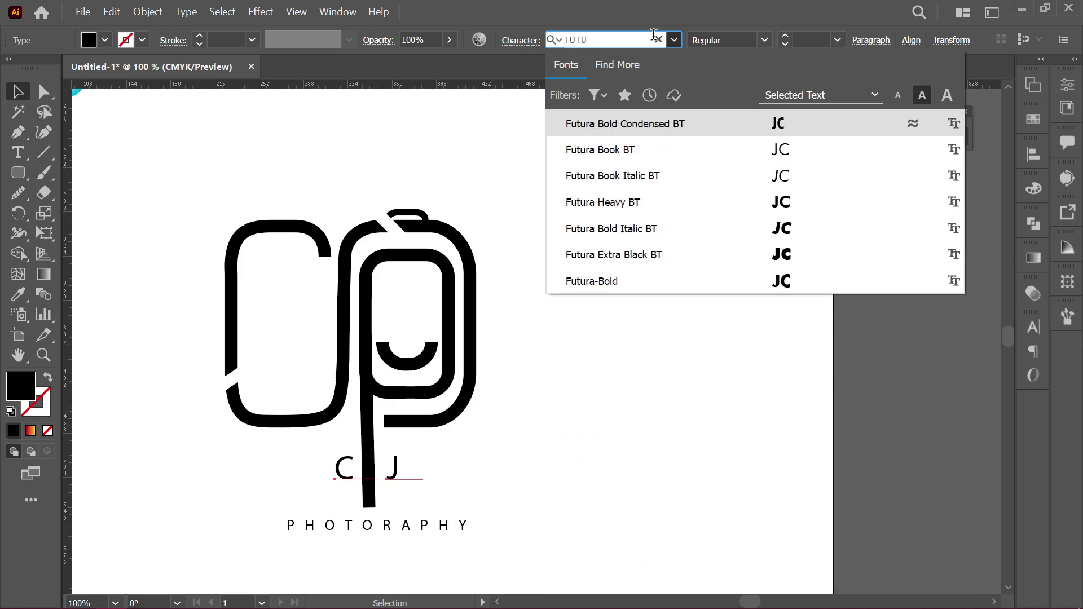
click(785, 215)
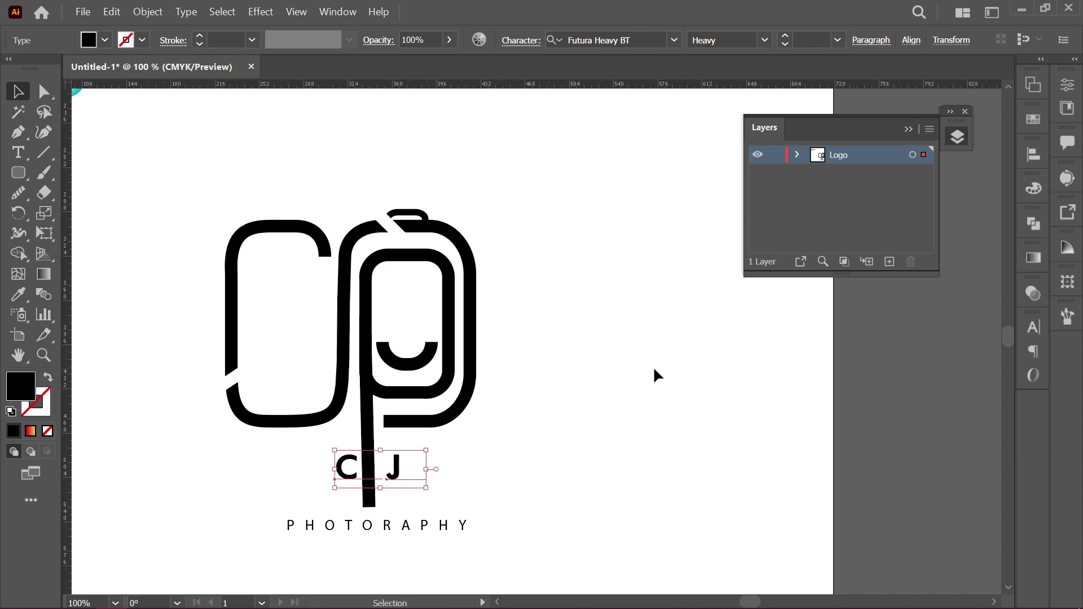
click(513, 200)
Step: Nudge the J left and retype it as a fresh J glyph
drag(394, 479, 394, 477)
double_click(399, 473)
click(400, 466)
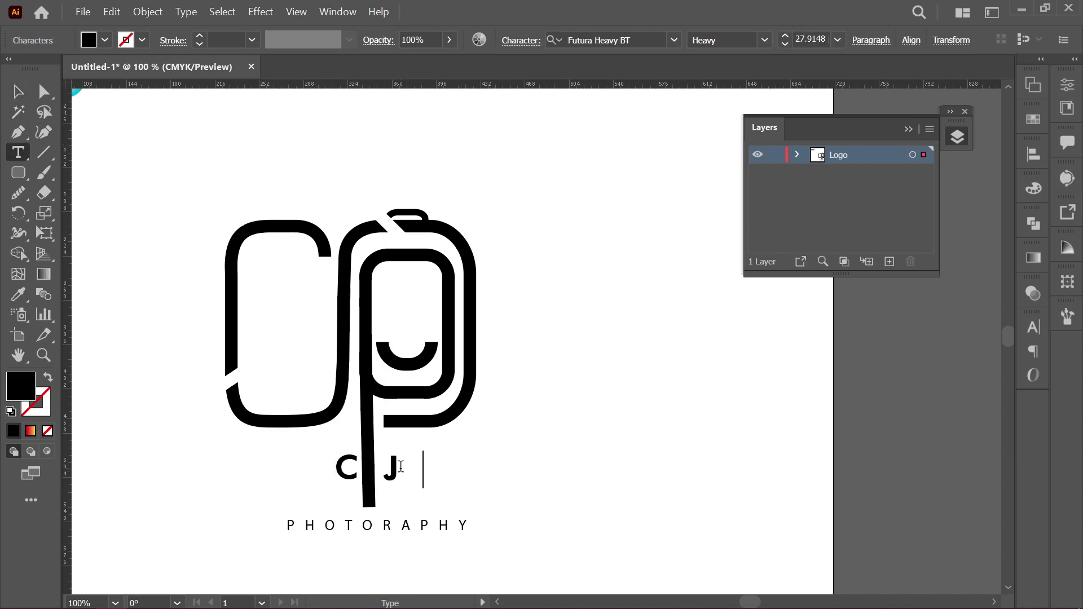
key(BackSpace)
key(BackSpace)
text(J)
key(Escape)
click(18, 92)
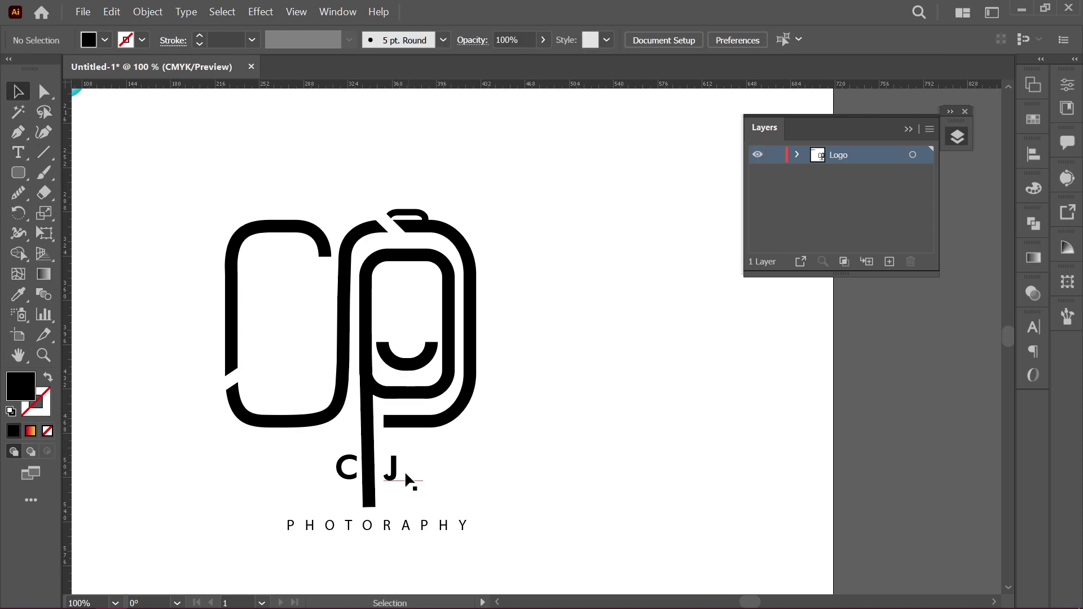
Step: Move the CJ letters down against the p stem and marquee-select the whole logo
drag(405, 470, 459, 482)
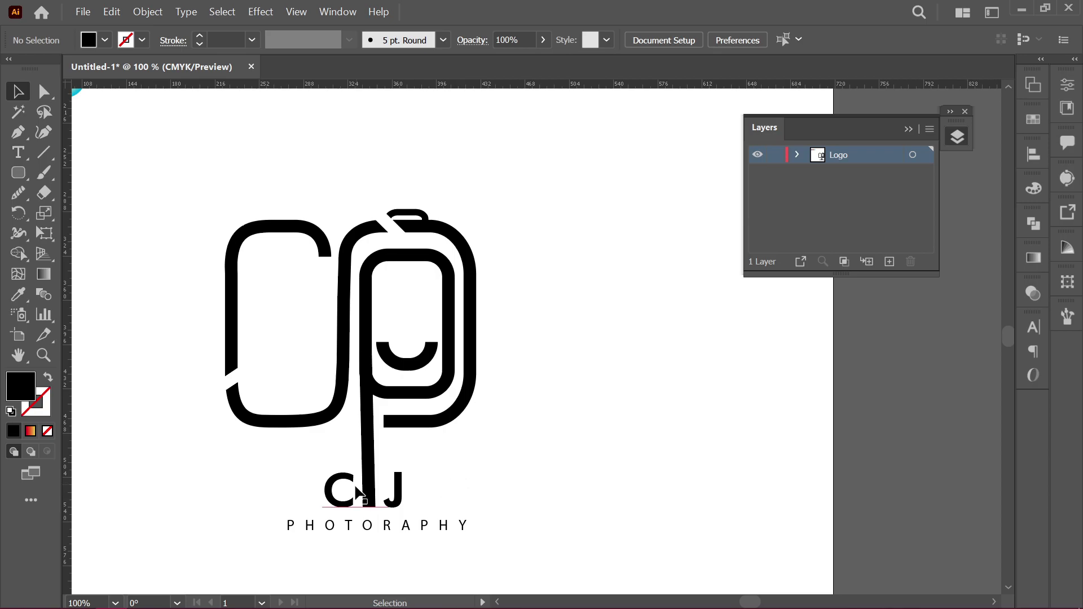
scroll(357, 495, up, 3)
drag(461, 524, 466, 524)
scroll(658, 451, down, 3)
click(718, 456)
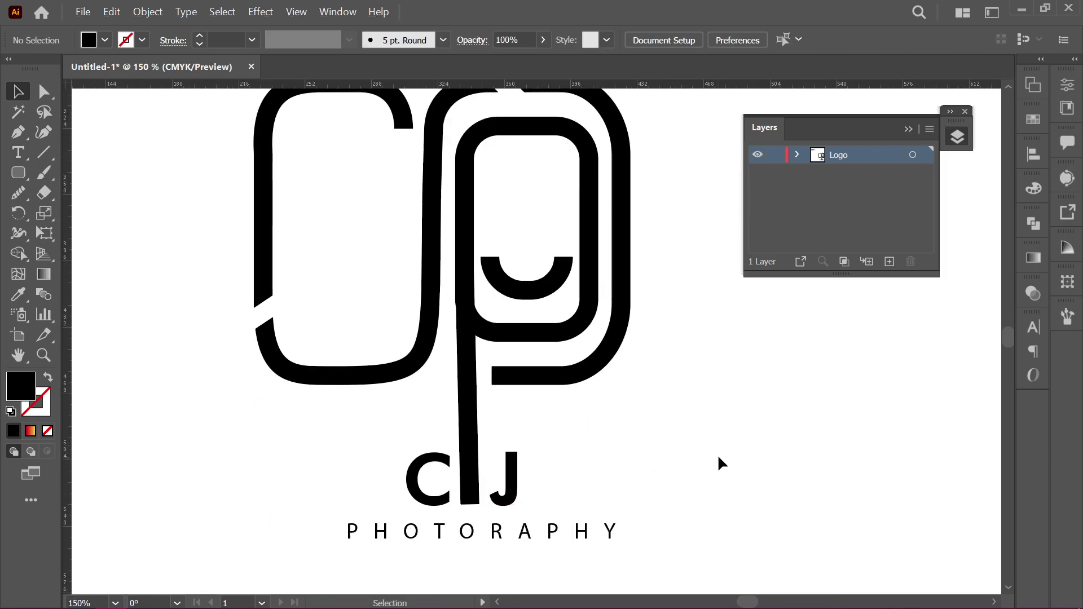
scroll(718, 452, down, 2)
scroll(662, 423, down, 1)
scroll(620, 420, up, 2)
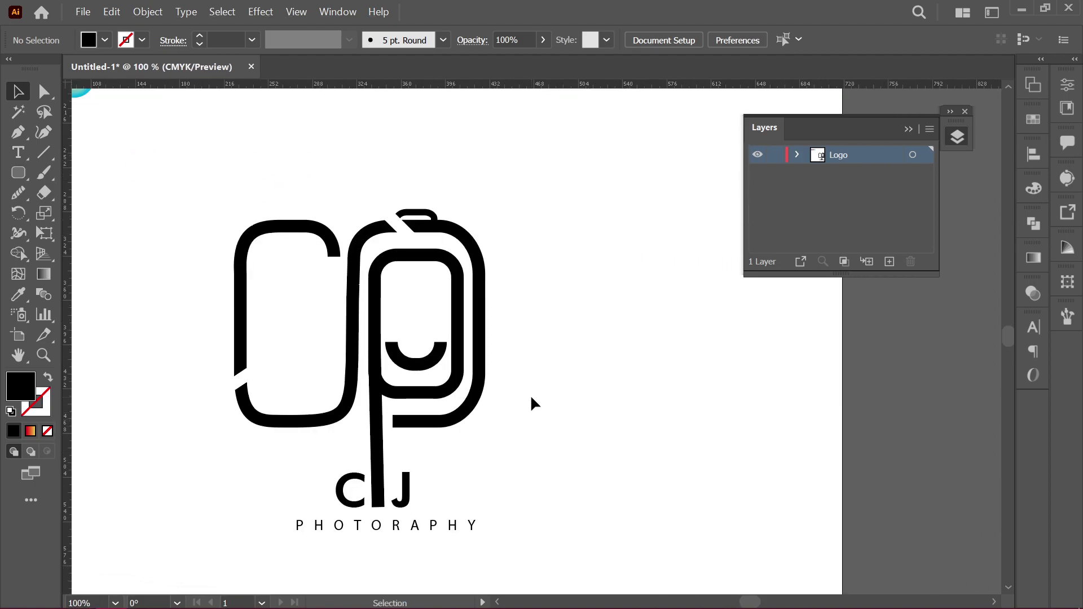
drag(199, 193, 492, 550)
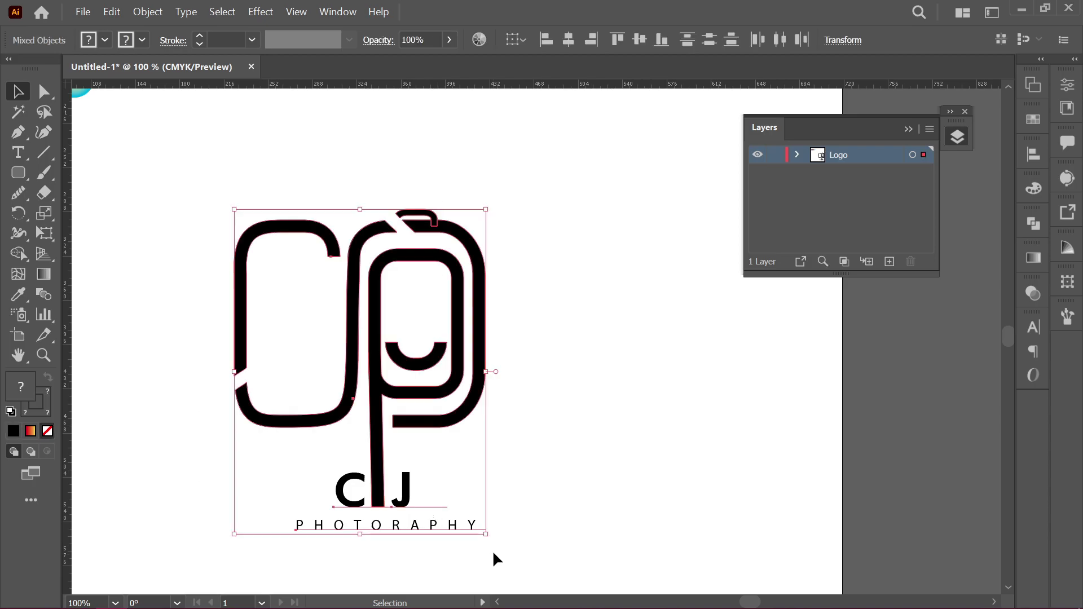
Step: Expand the selected logo's objects, fills and strokes into shapes, then deselect
click(137, 9)
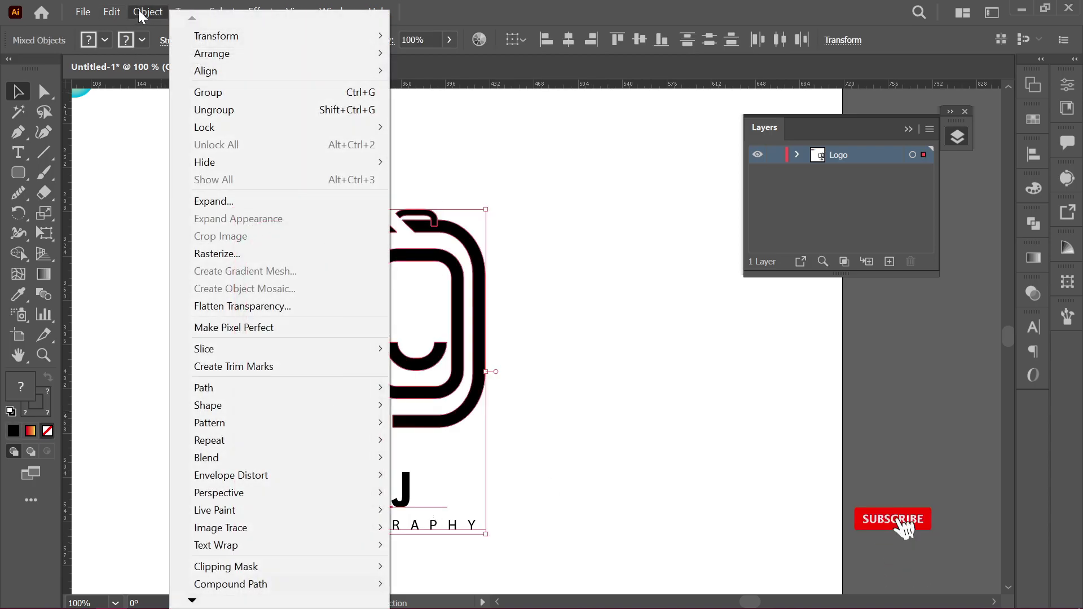
click(208, 200)
click(197, 361)
click(548, 346)
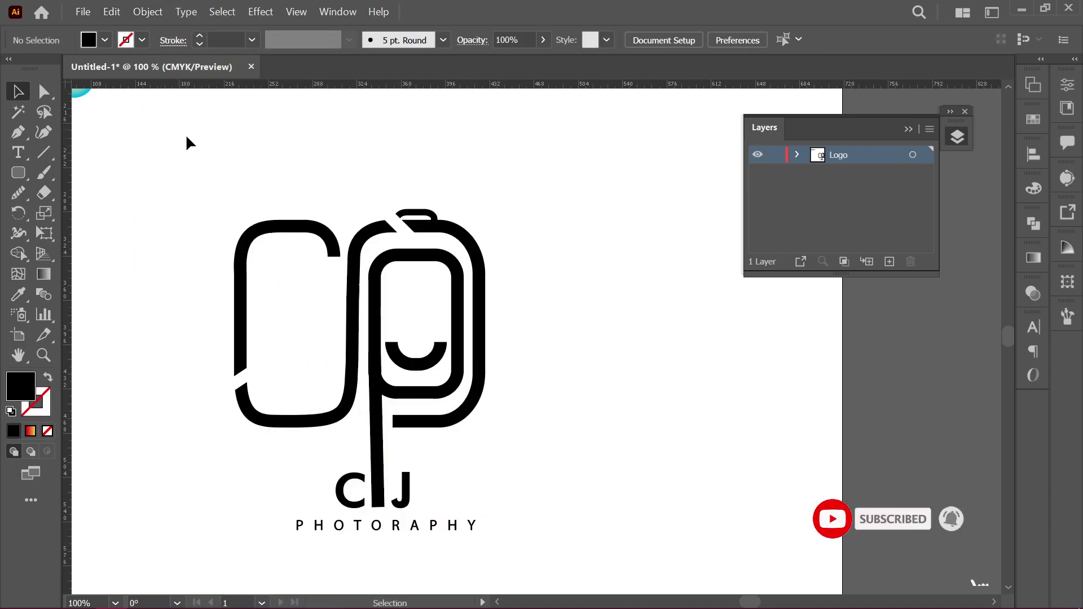